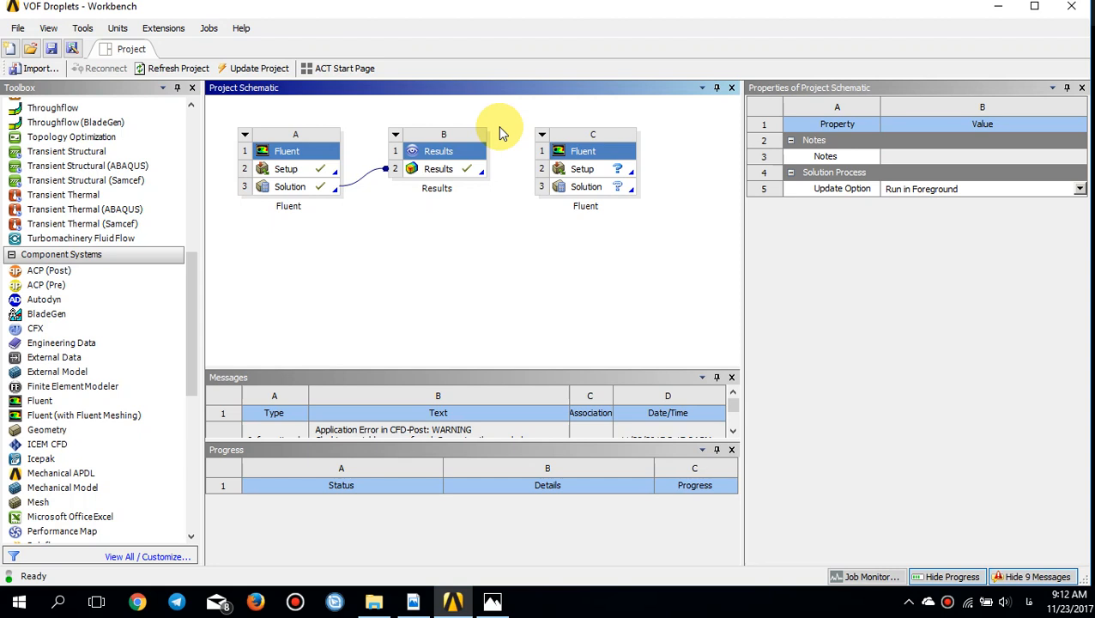
Step: Consult the nozzle diagram in Photos, return to Workbench, and launch the setup of Fluent system C in 2D with double precision
{"action": "key", "text": "alt+Tab"}
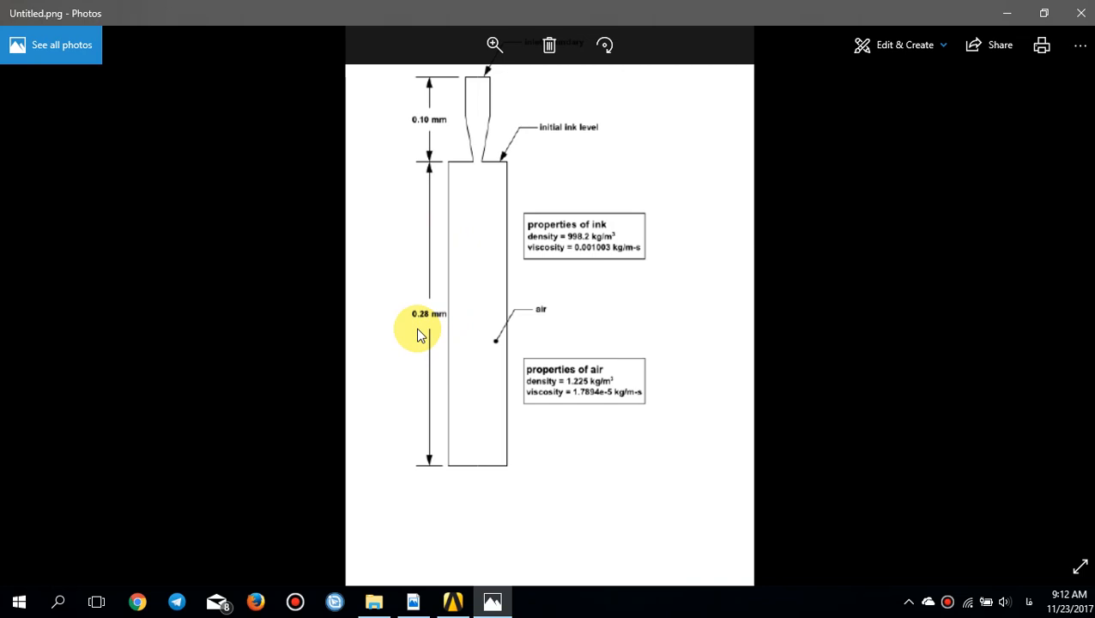
{"action": "key", "text": "alt+Tab"}
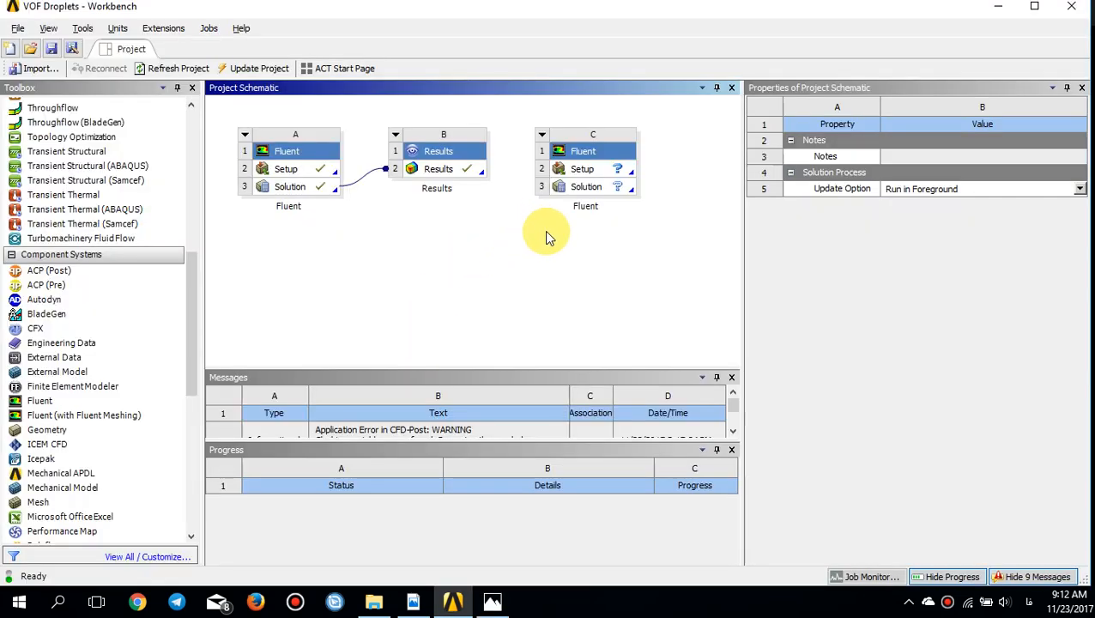
{"action": "double_click", "coordinate": [583, 174]}
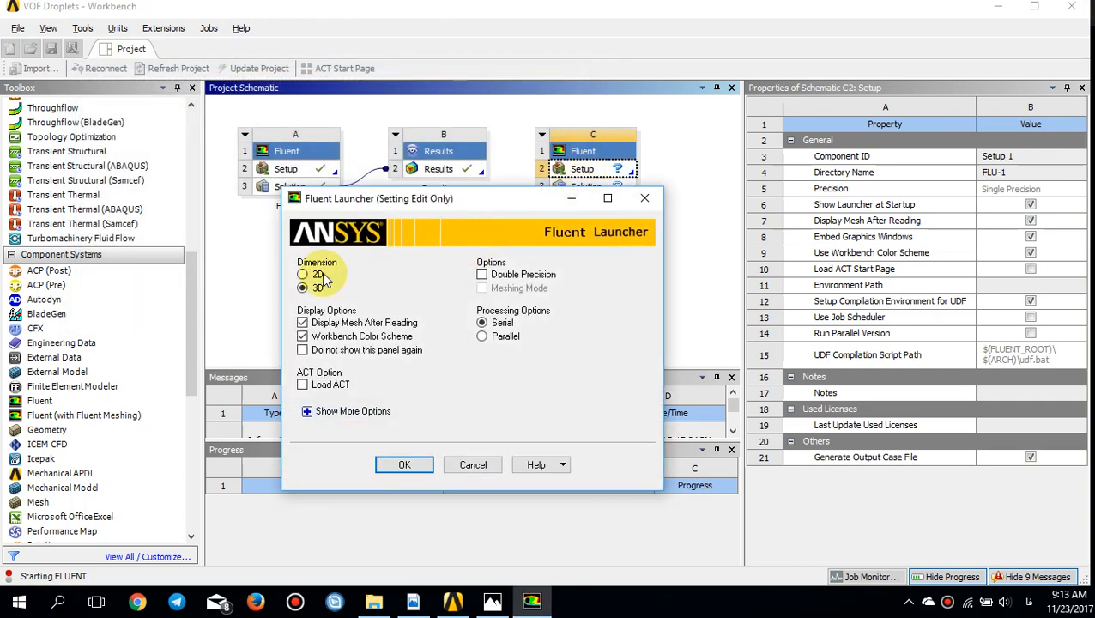
{"action": "left_click", "coordinate": [302, 273]}
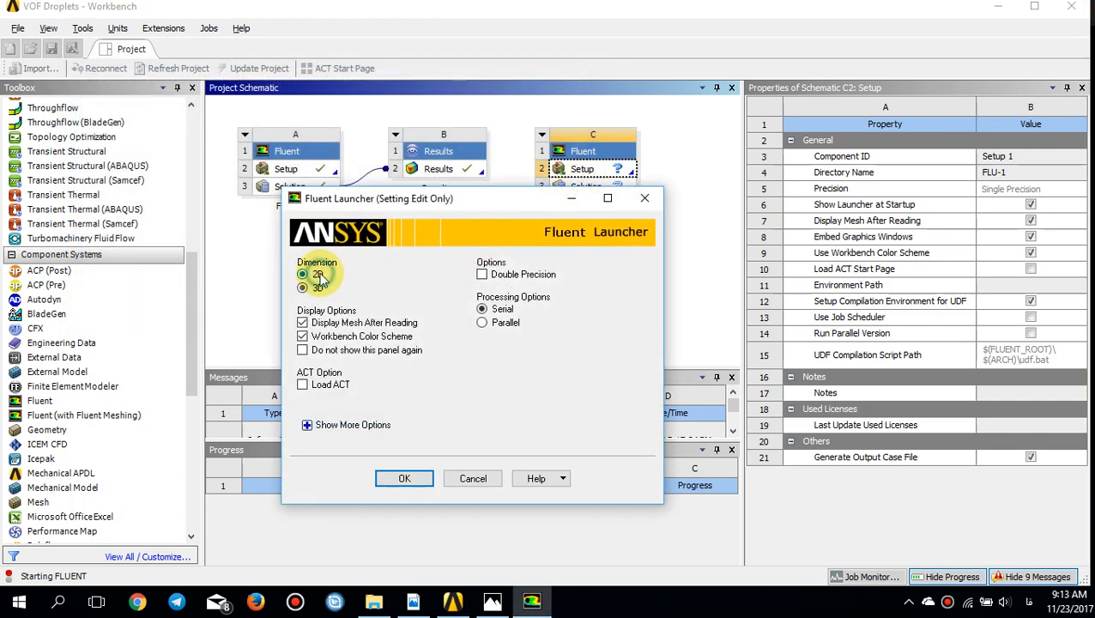
{"action": "left_click", "coordinate": [483, 277]}
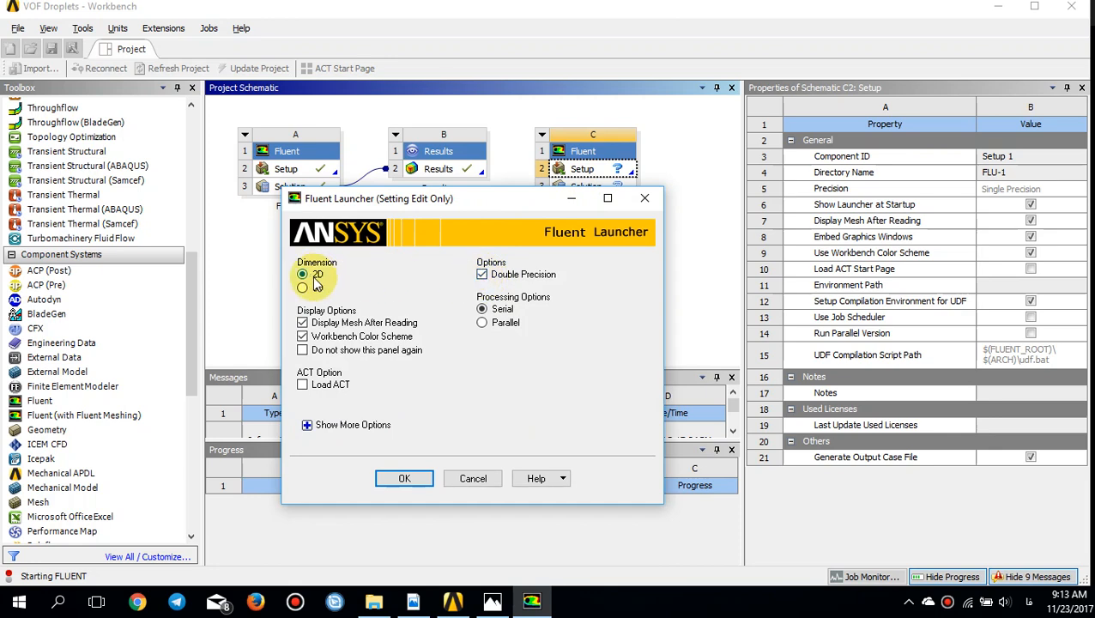
{"action": "left_click", "coordinate": [405, 478]}
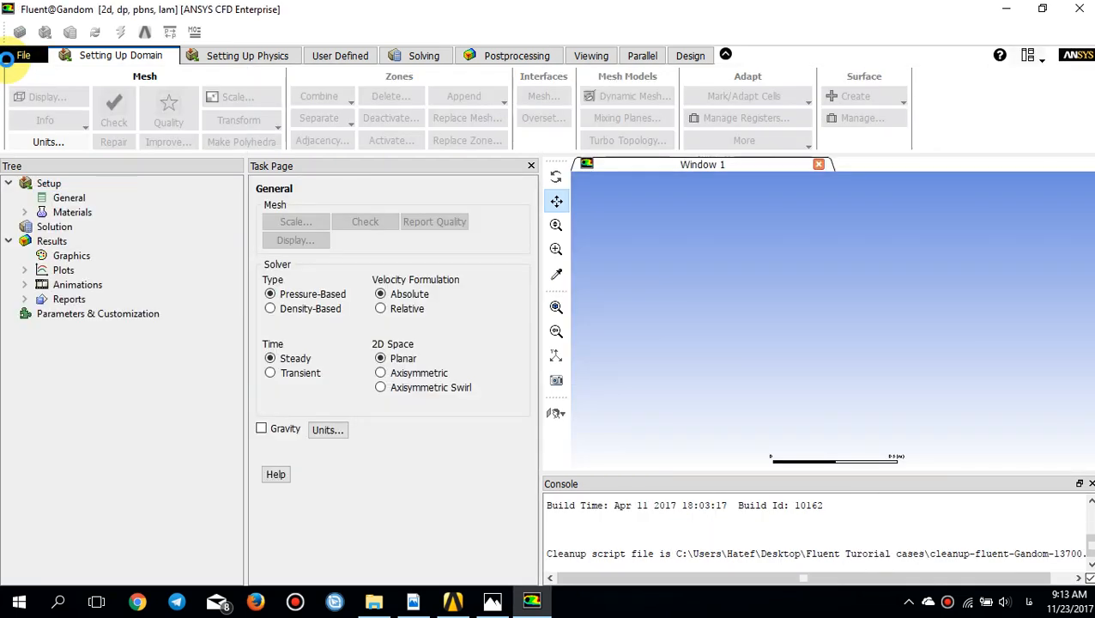
Step: Import the mesh file inkjet.msh from the vof_r180\vof folder inside Fluent Turorial cases on the desktop
{"action": "left_click", "coordinate": [21, 55]}
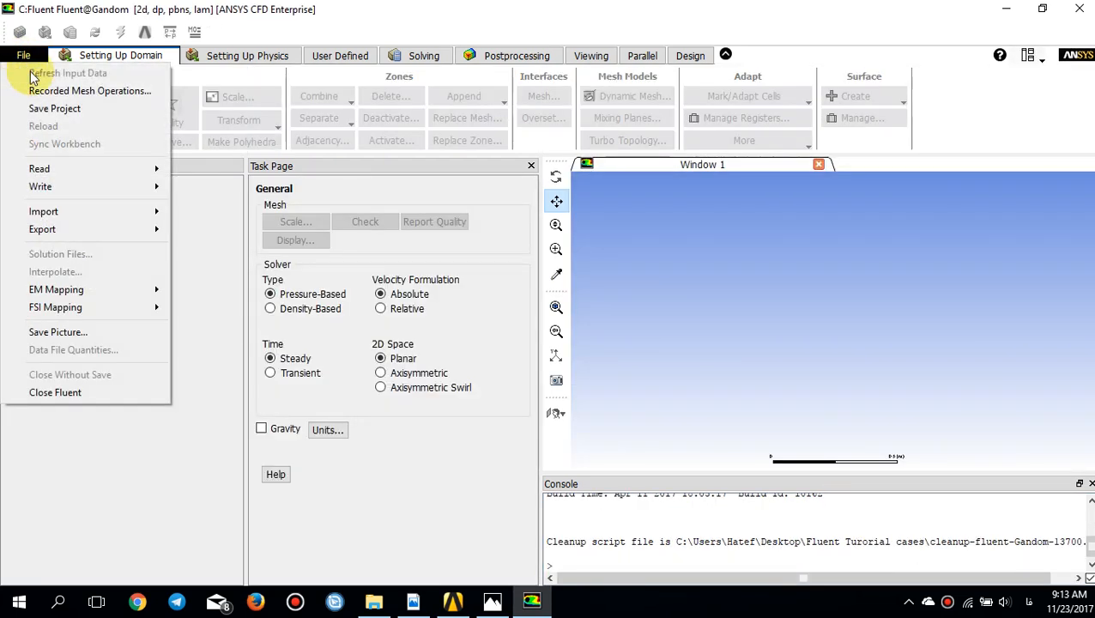
{"action": "mouse_move", "coordinate": [139, 214]}
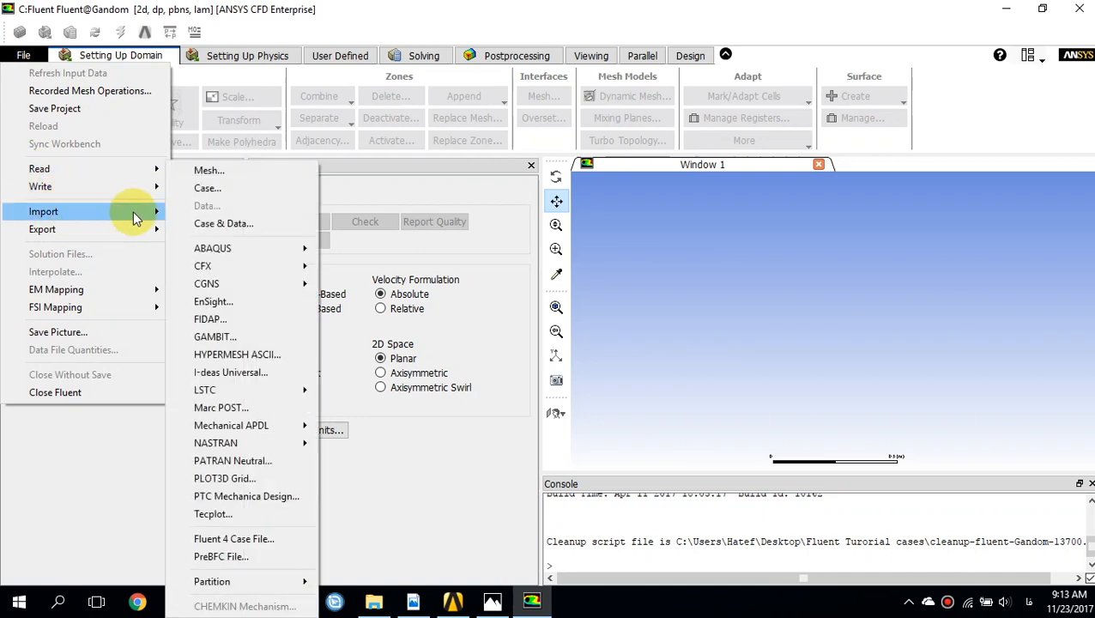
{"action": "left_click", "coordinate": [242, 167]}
{"action": "left_click", "coordinate": [338, 224]}
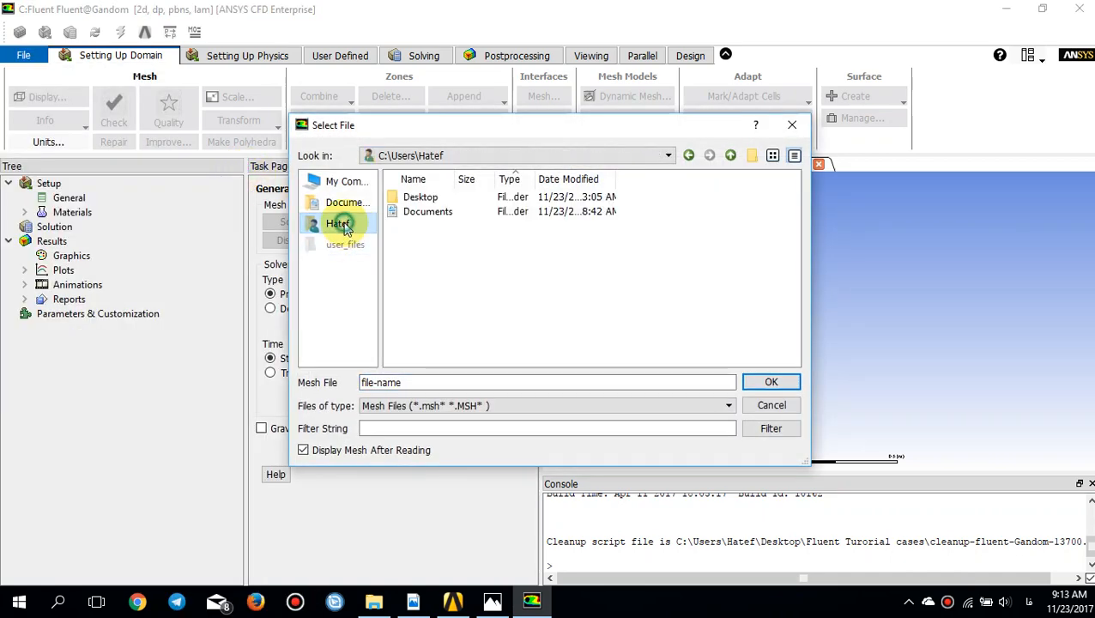
{"action": "scroll", "coordinate": [434, 324], "scroll_direction": "down", "scroll_amount": 1}
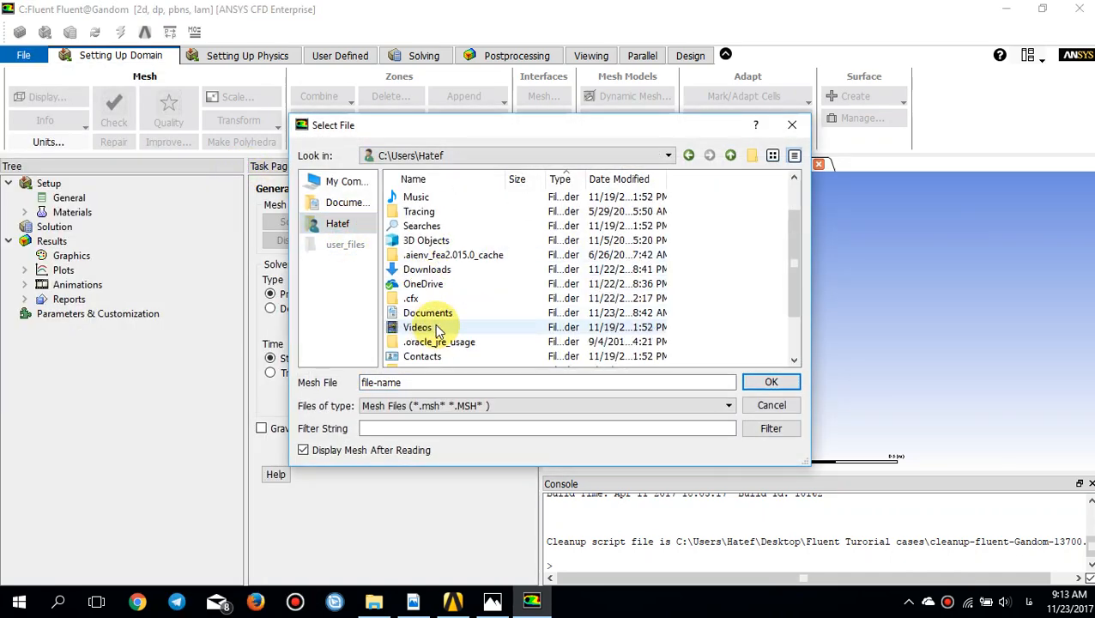
{"action": "scroll", "coordinate": [433, 334], "scroll_direction": "down", "scroll_amount": 2}
{"action": "double_click", "coordinate": [427, 328]}
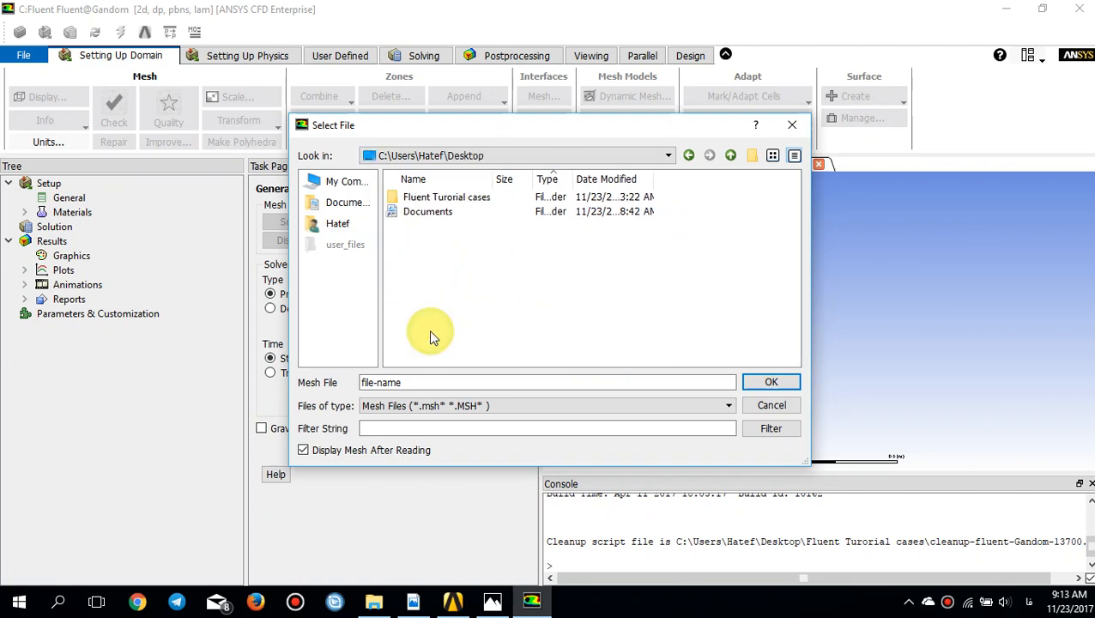
{"action": "double_click", "coordinate": [433, 198]}
{"action": "scroll", "coordinate": [433, 325], "scroll_direction": "down", "scroll_amount": 2}
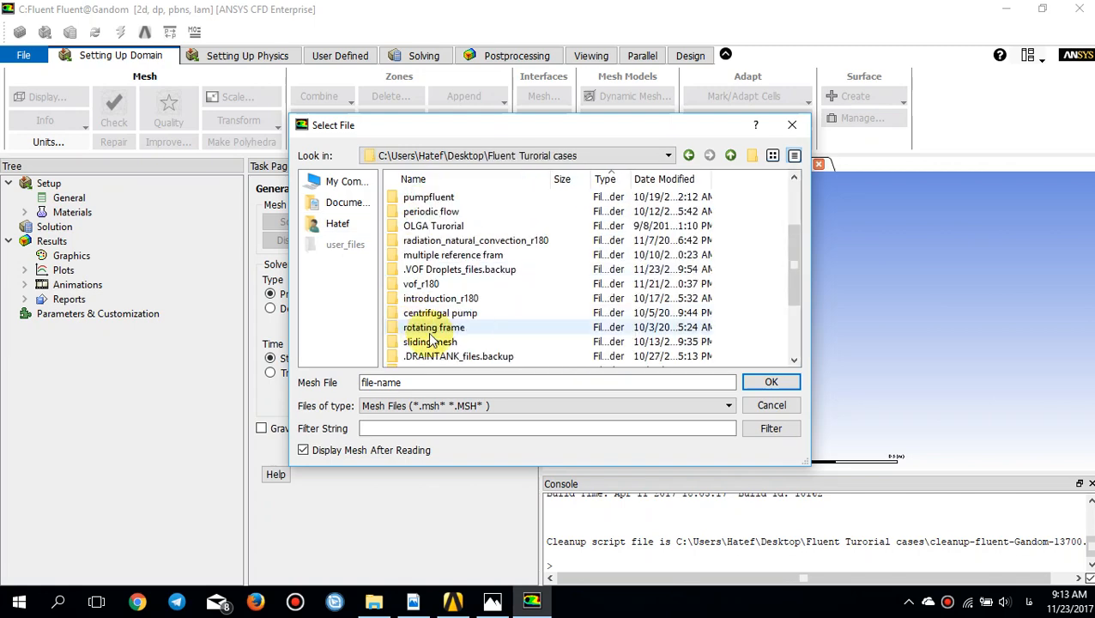
{"action": "double_click", "coordinate": [433, 283]}
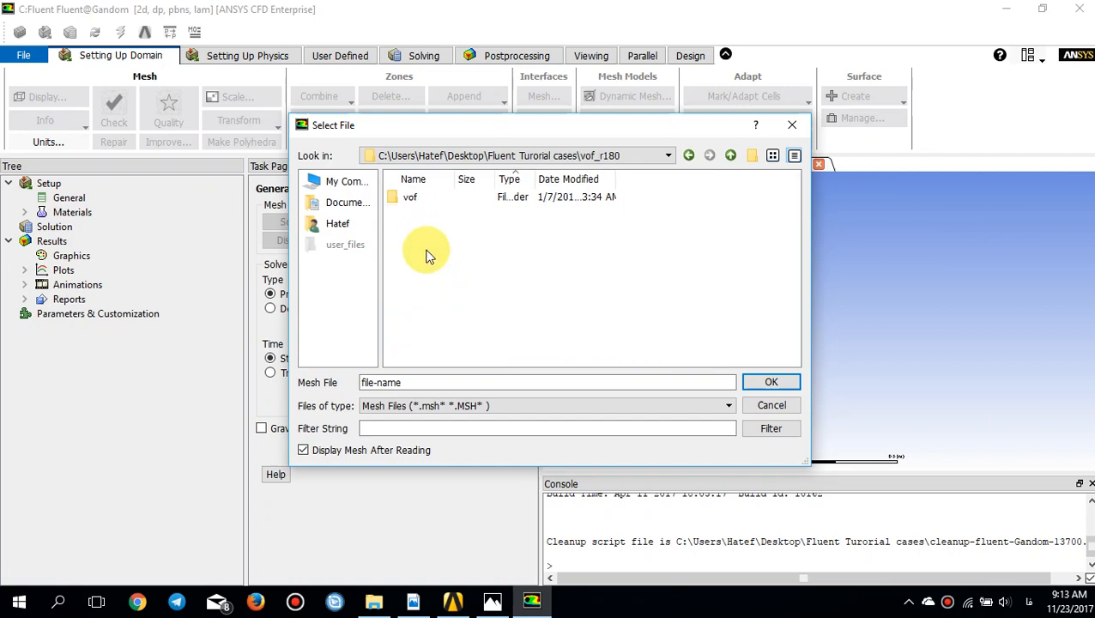
{"action": "left_click", "coordinate": [416, 199]}
{"action": "double_click", "coordinate": [416, 199]}
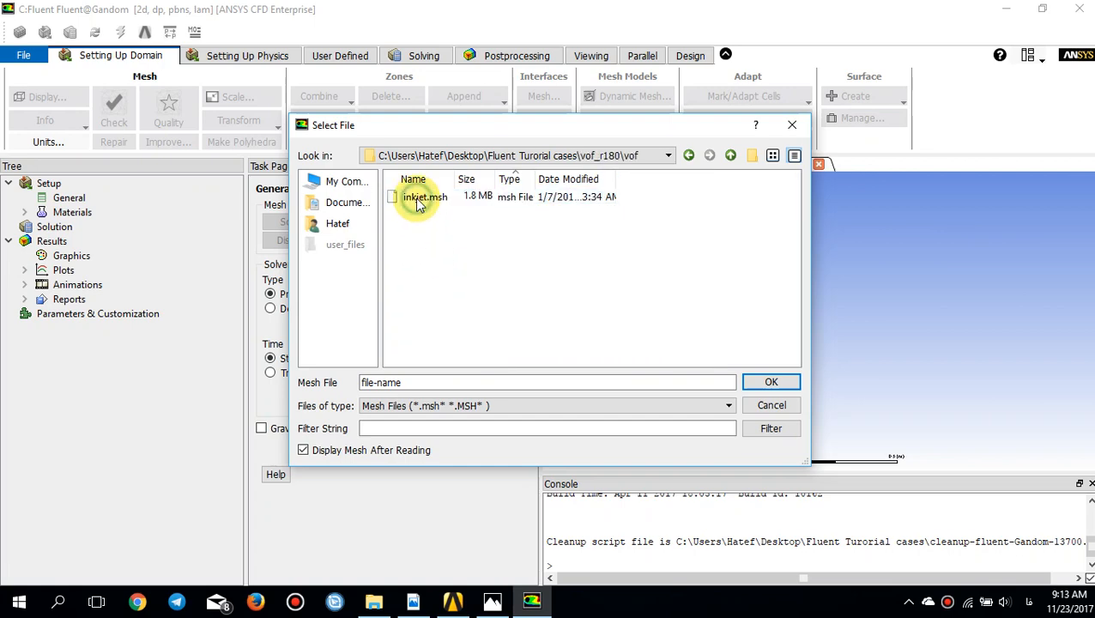
{"action": "double_click", "coordinate": [415, 197]}
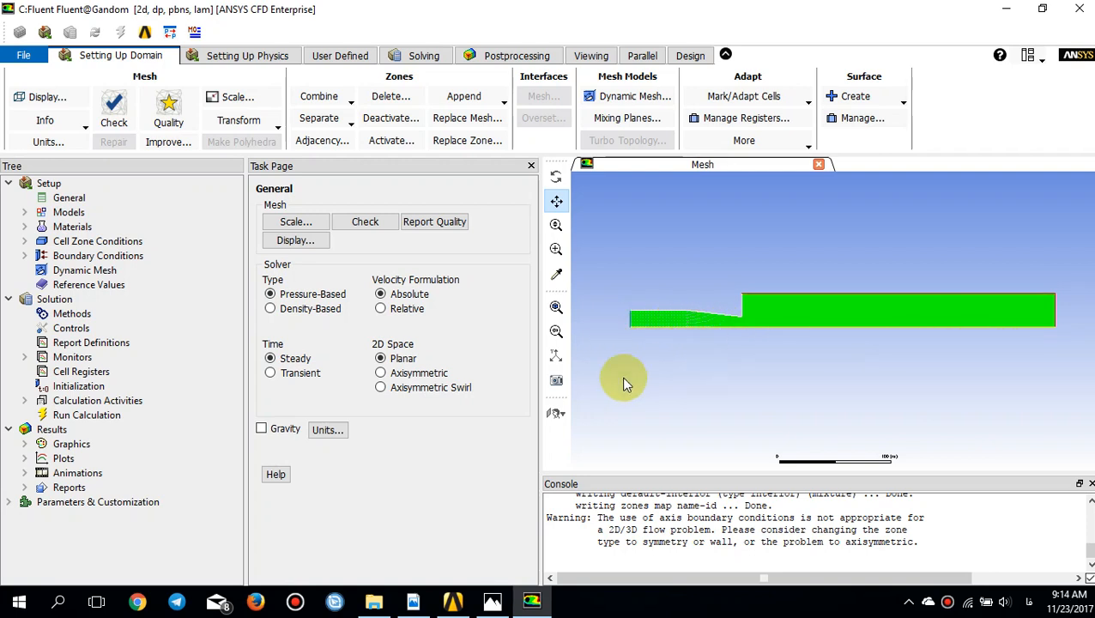
Step: Set the solver to axisymmetric 2D space with transient time, and enable the Volume of Fluid multiphase model
{"action": "left_click", "coordinate": [427, 373]}
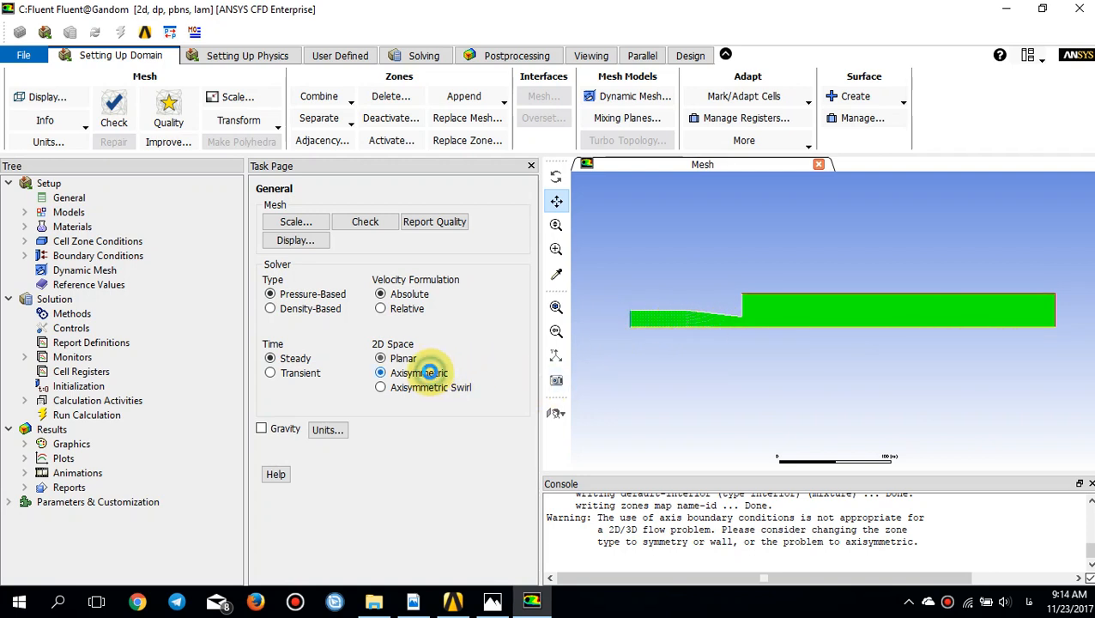
{"action": "left_click", "coordinate": [312, 377]}
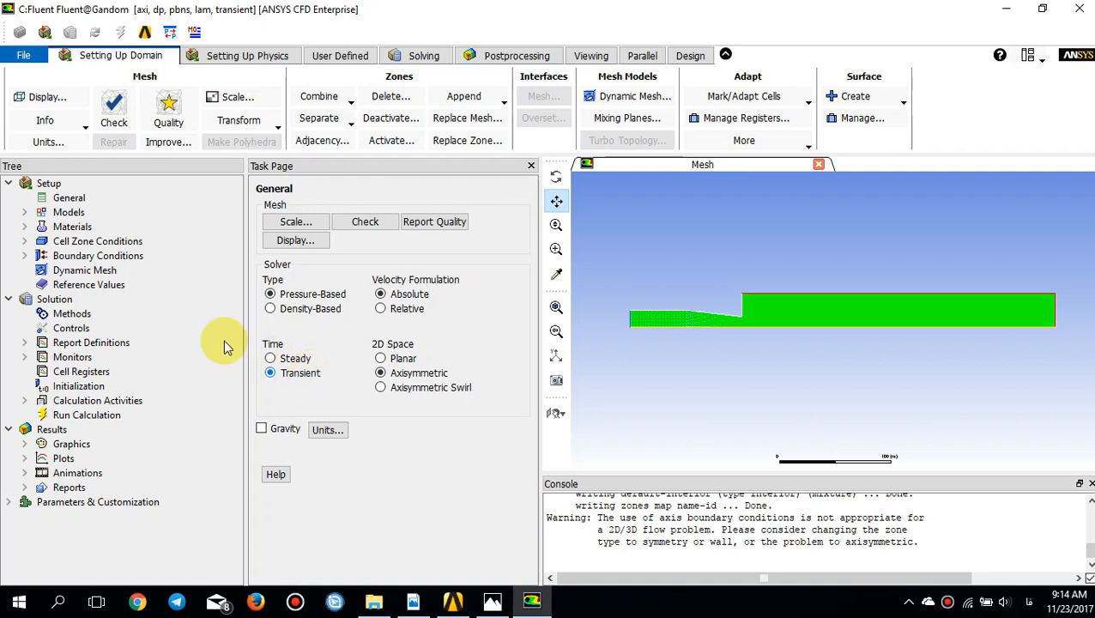
{"action": "left_click", "coordinate": [24, 212]}
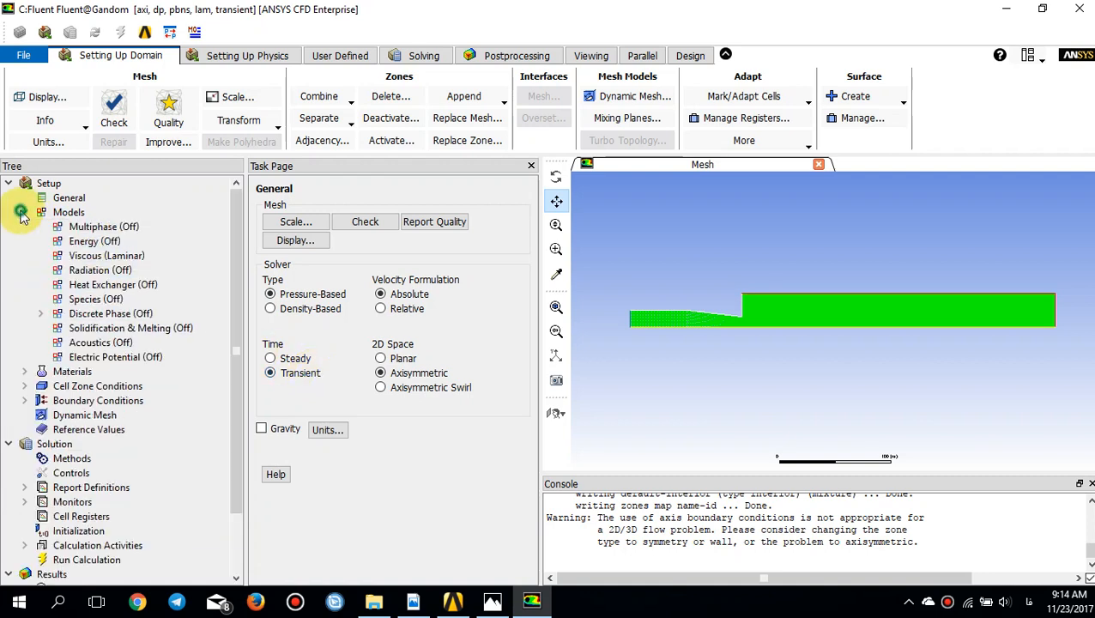
{"action": "double_click", "coordinate": [90, 228]}
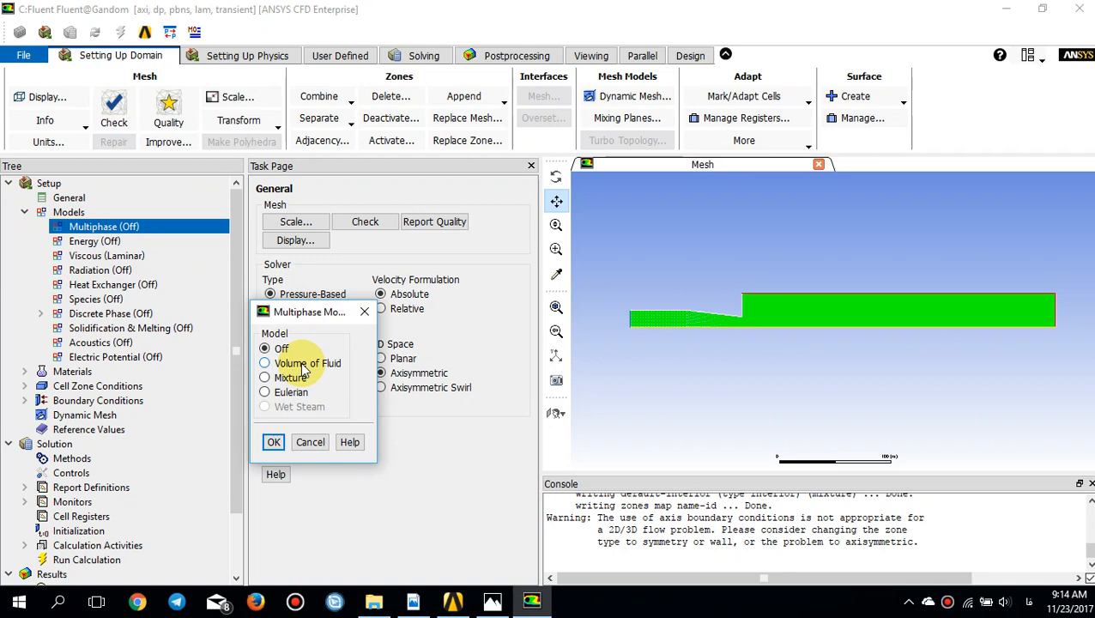
{"action": "left_click", "coordinate": [302, 365]}
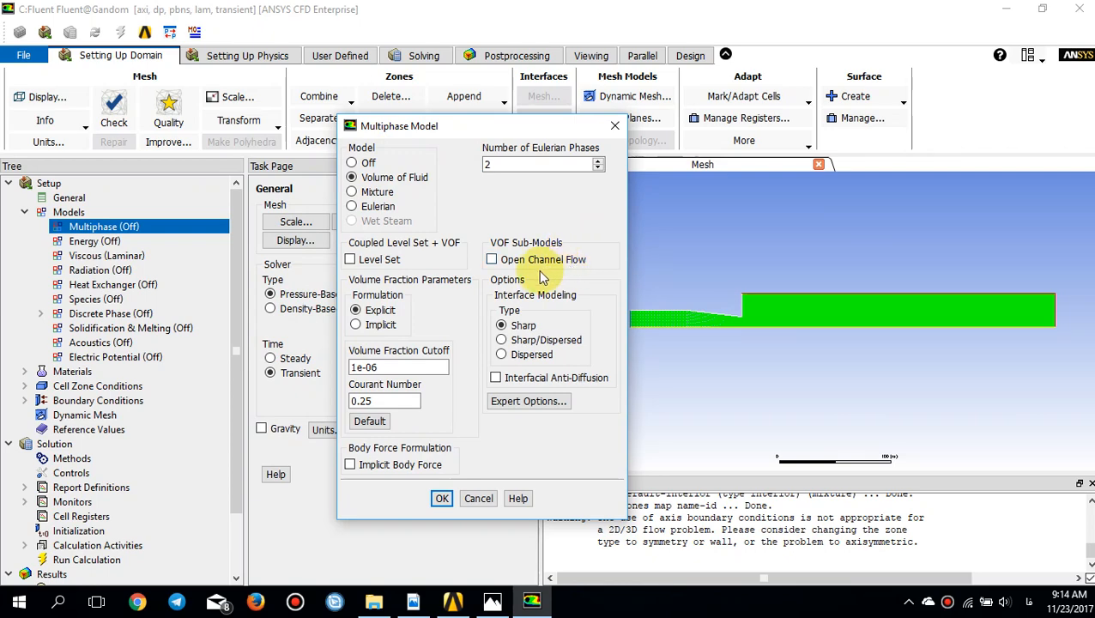
{"action": "left_click", "coordinate": [441, 497]}
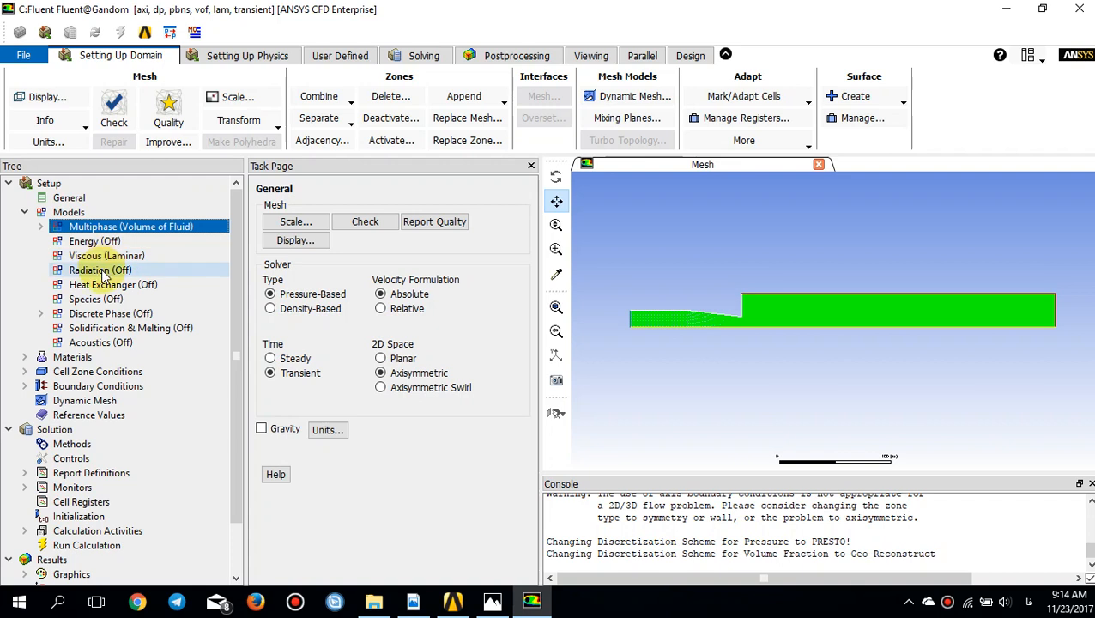
Step: Copy water-liquid (h2o<l>) from the Fluent database into the fluid materials
{"action": "left_click", "coordinate": [24, 356]}
{"action": "left_click", "coordinate": [55, 372]}
{"action": "left_click", "coordinate": [42, 371]}
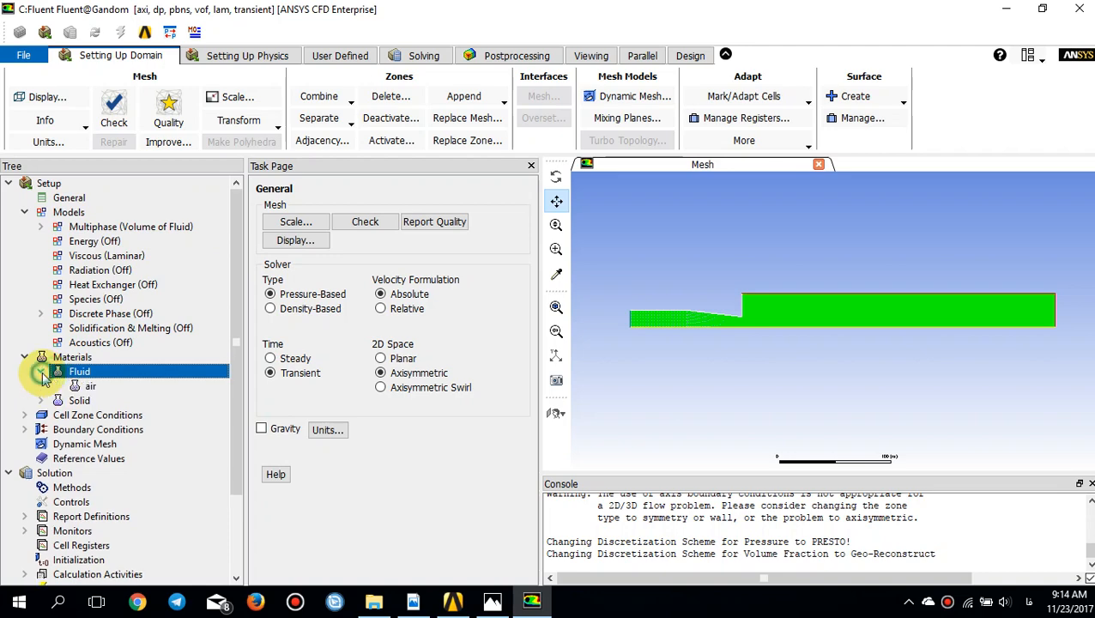
{"action": "double_click", "coordinate": [91, 386]}
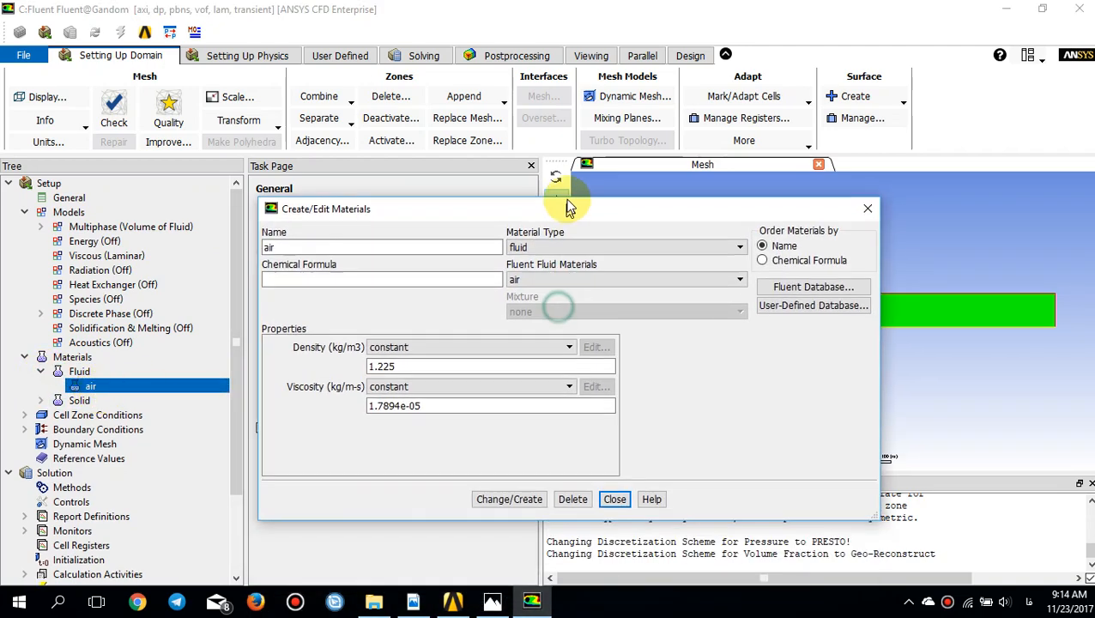
{"action": "left_click", "coordinate": [783, 290]}
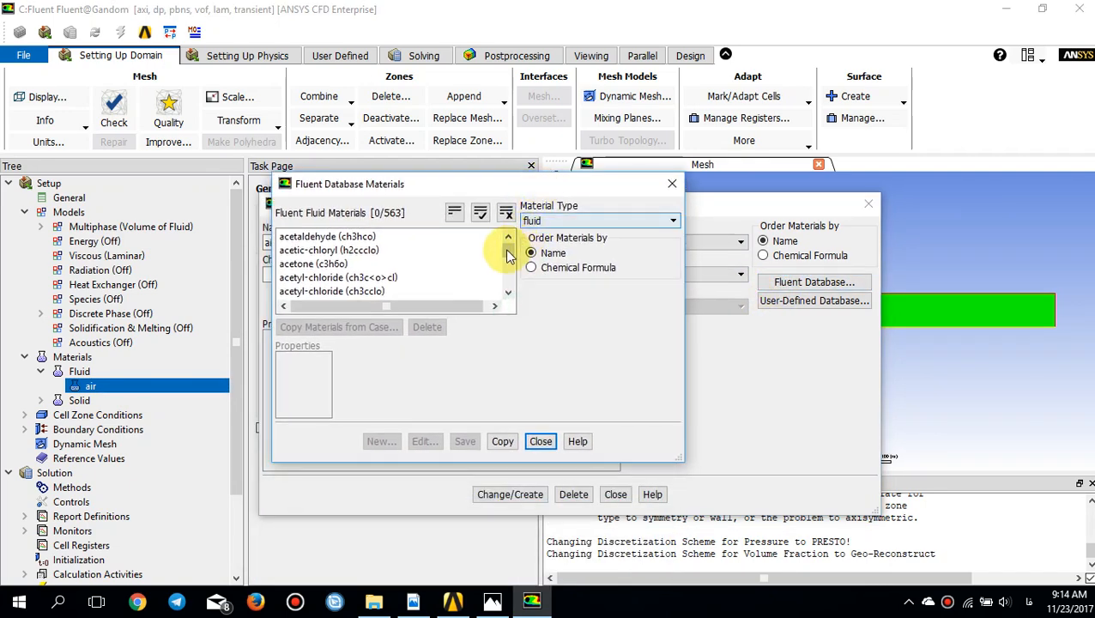
{"action": "left_click_drag", "start_coordinate": [508, 249], "coordinate": [504, 286]}
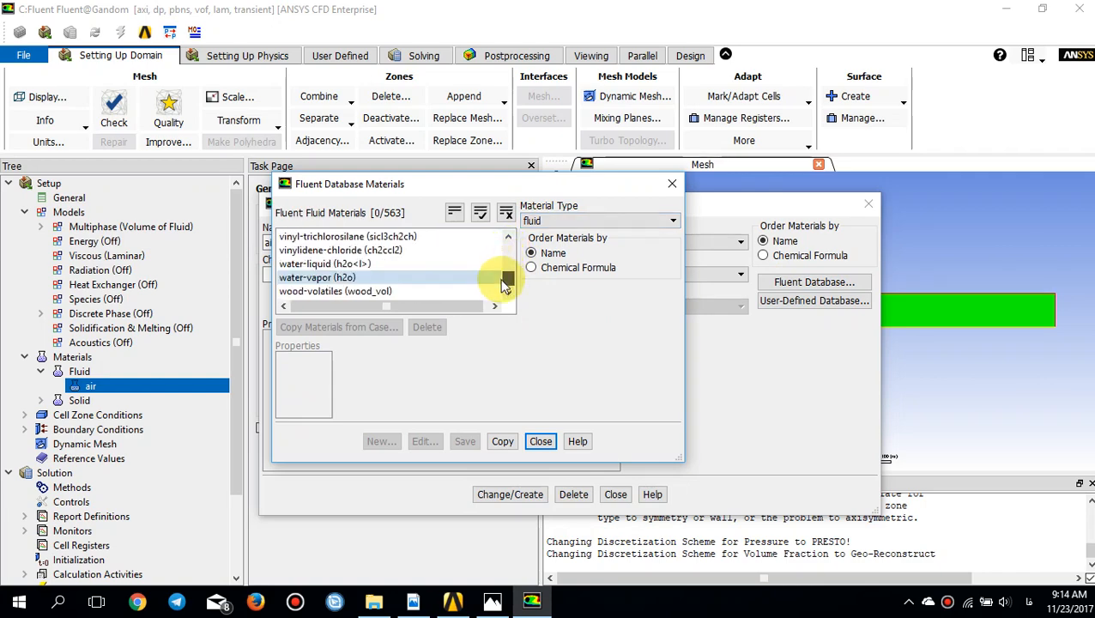
{"action": "left_click", "coordinate": [328, 270]}
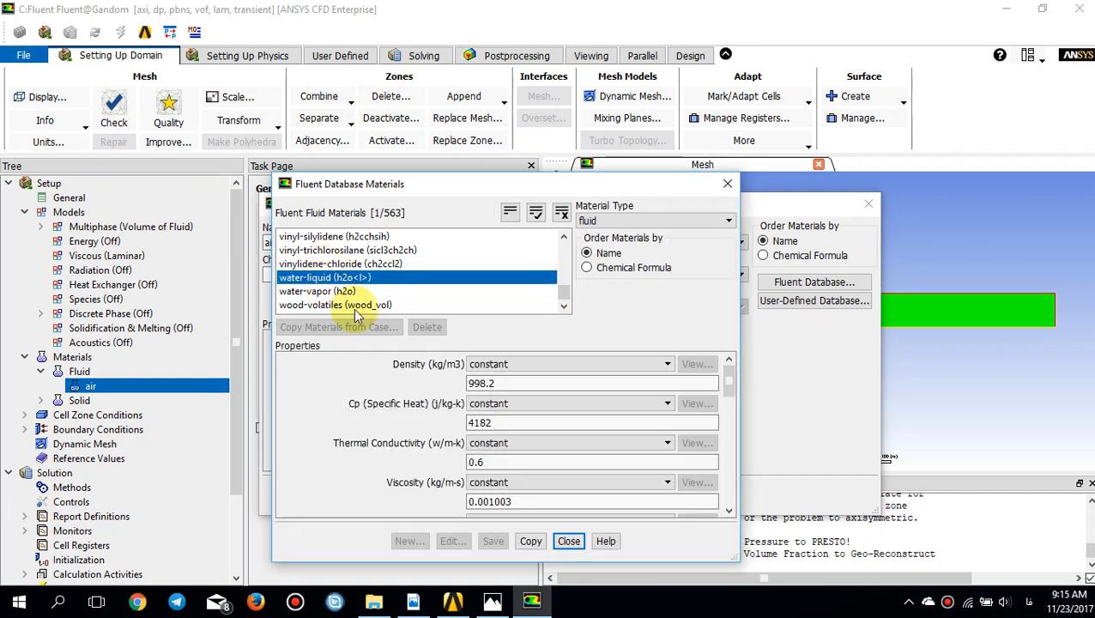
{"action": "left_click_drag", "start_coordinate": [427, 186], "coordinate": [425, 111]}
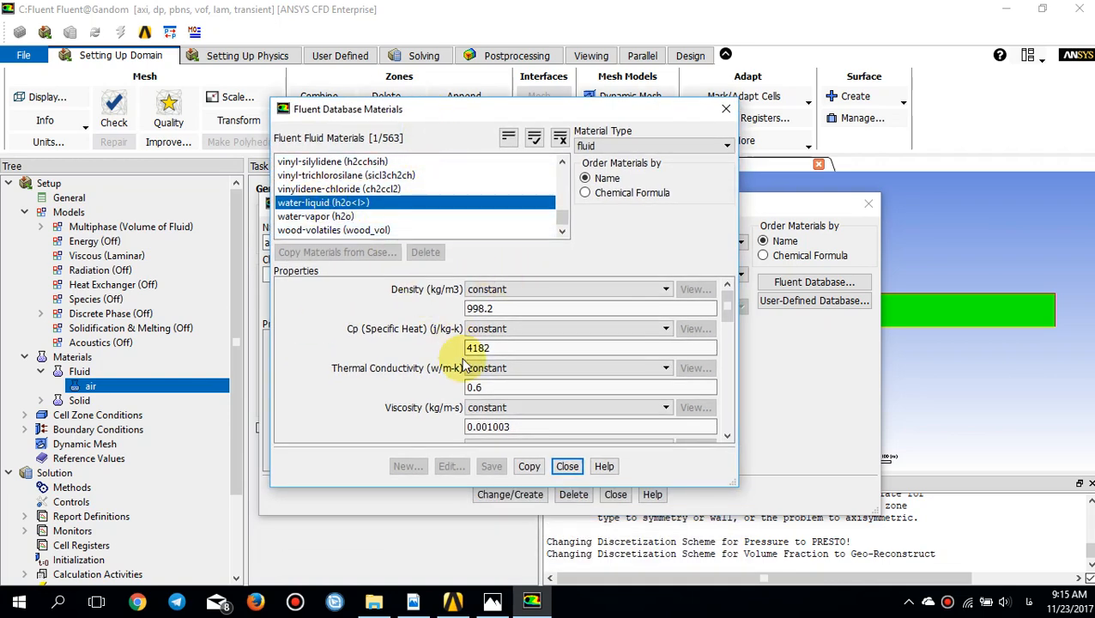
{"action": "left_click", "coordinate": [527, 467]}
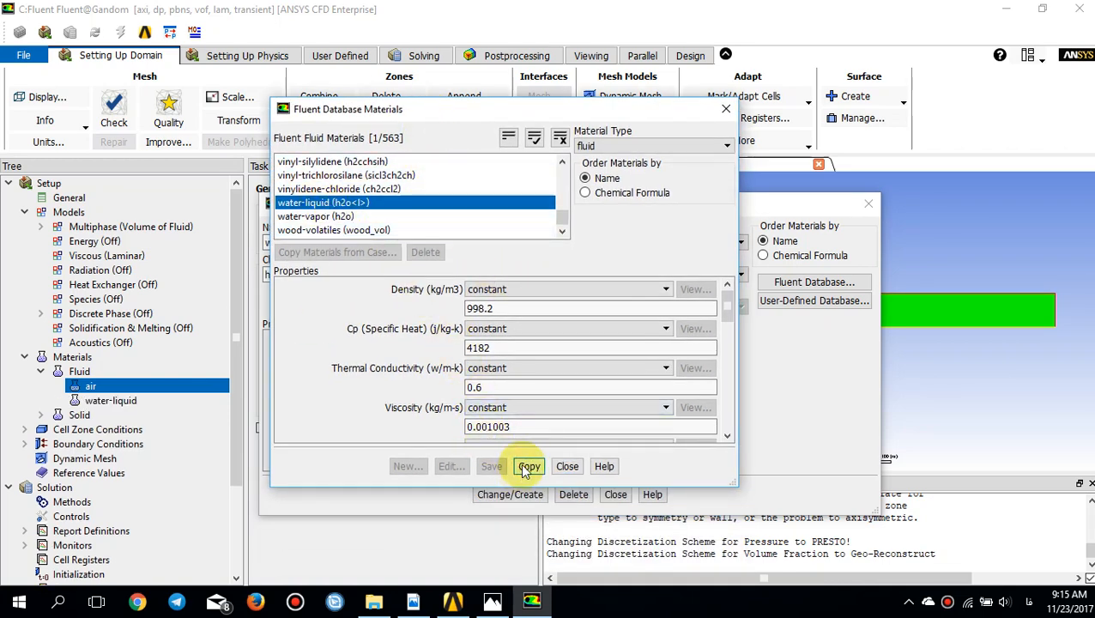
{"action": "left_click_drag", "start_coordinate": [713, 115], "coordinate": [723, 111]}
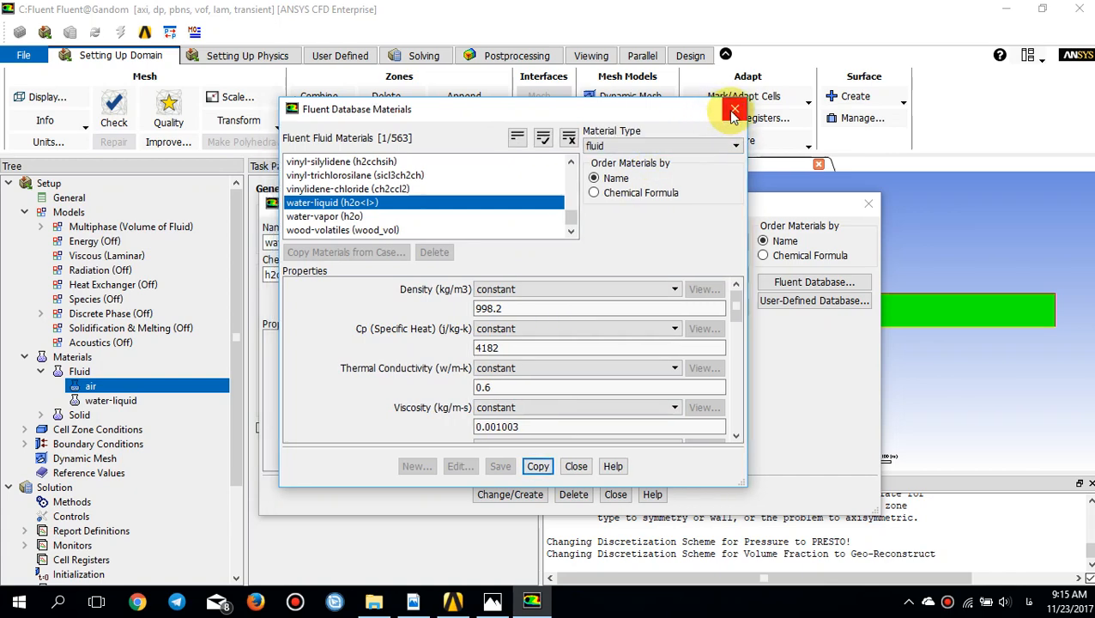
{"action": "left_click", "coordinate": [734, 111]}
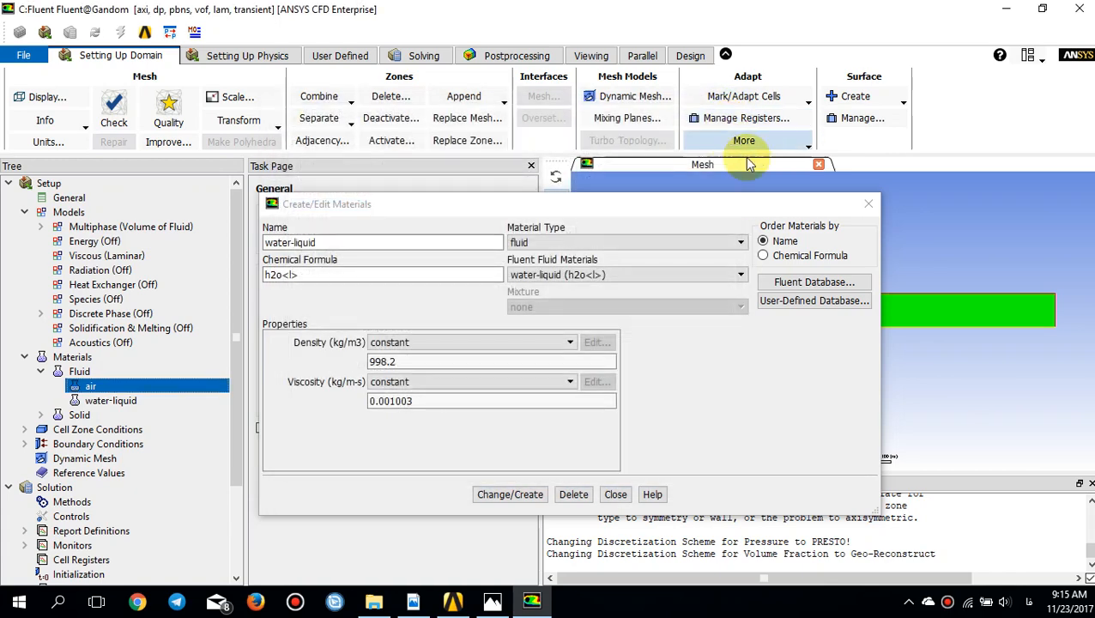
{"action": "left_click", "coordinate": [867, 206]}
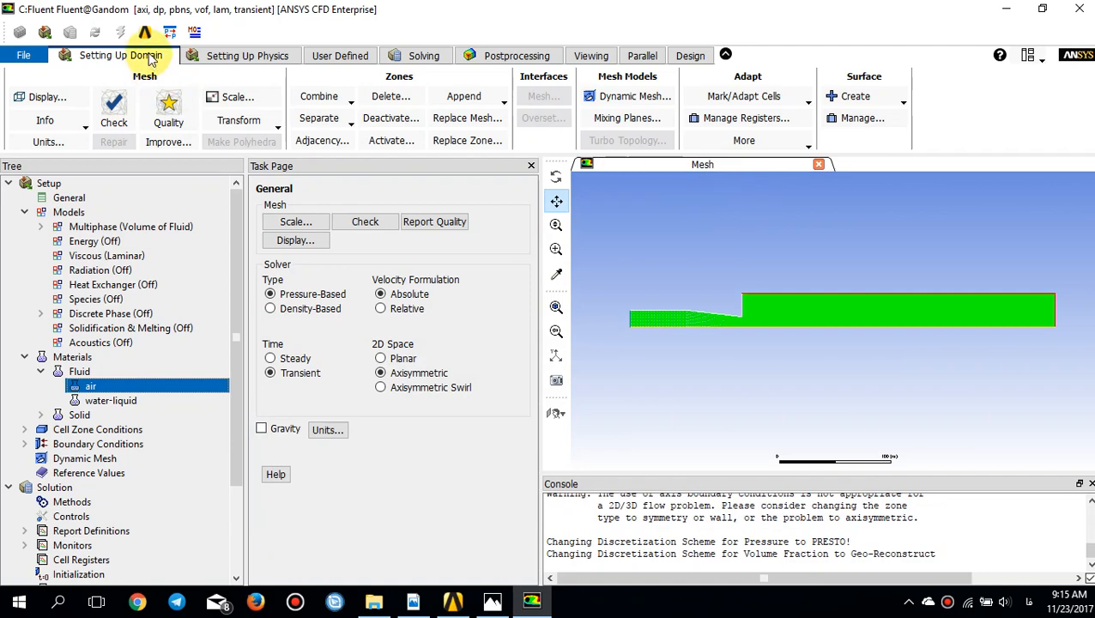
Step: Rename the primary phase to air, keeping air as its phase material
{"action": "left_click", "coordinate": [220, 61]}
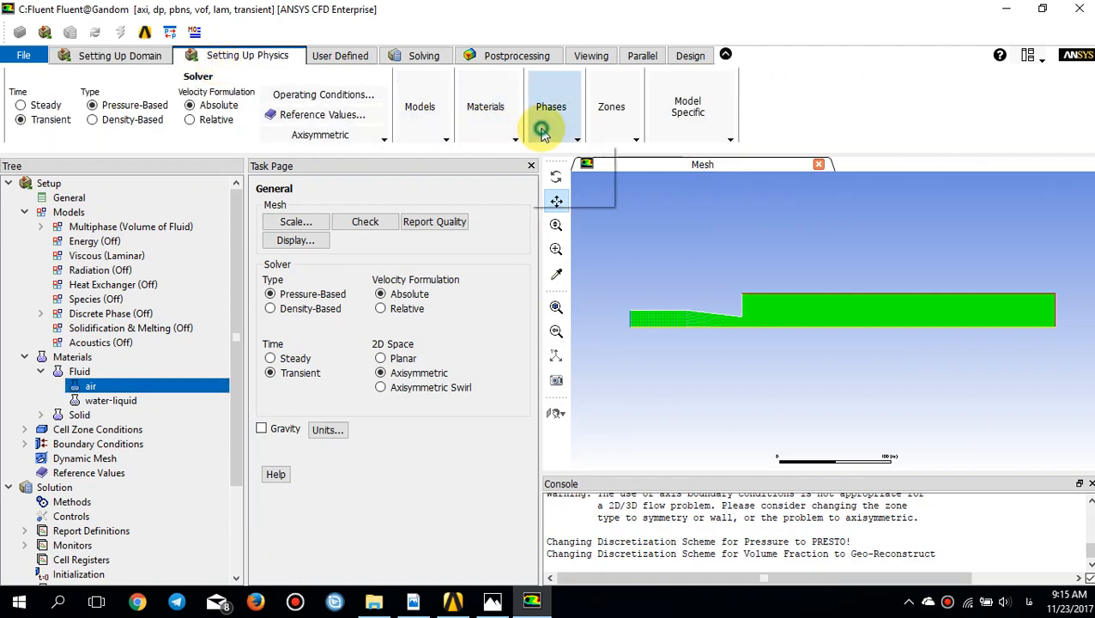
{"action": "left_click", "coordinate": [540, 127]}
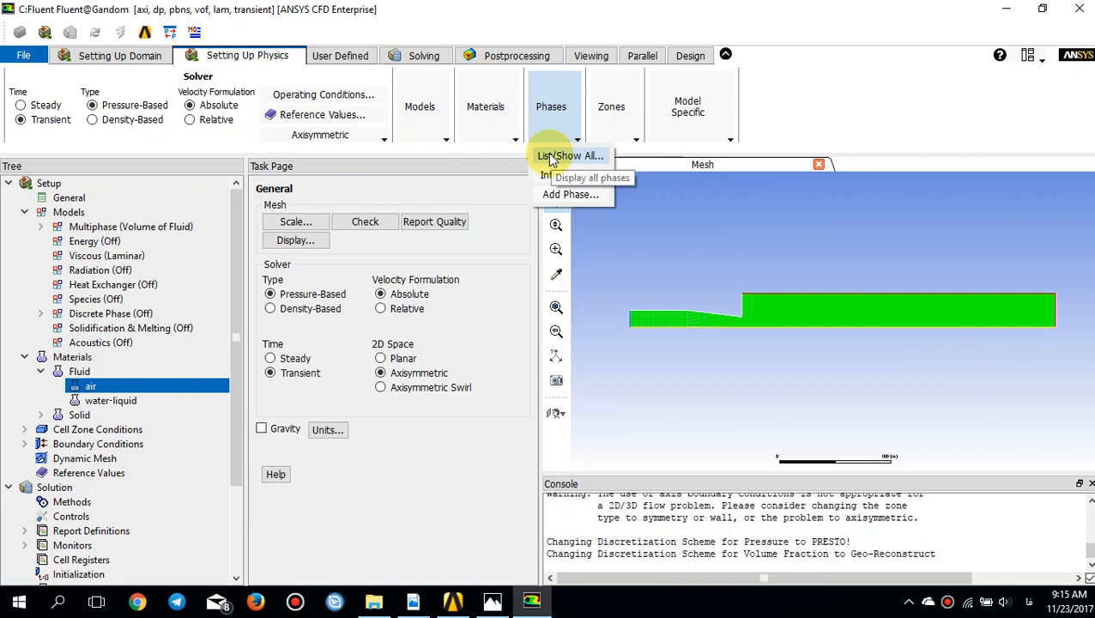
{"action": "left_click", "coordinate": [551, 156]}
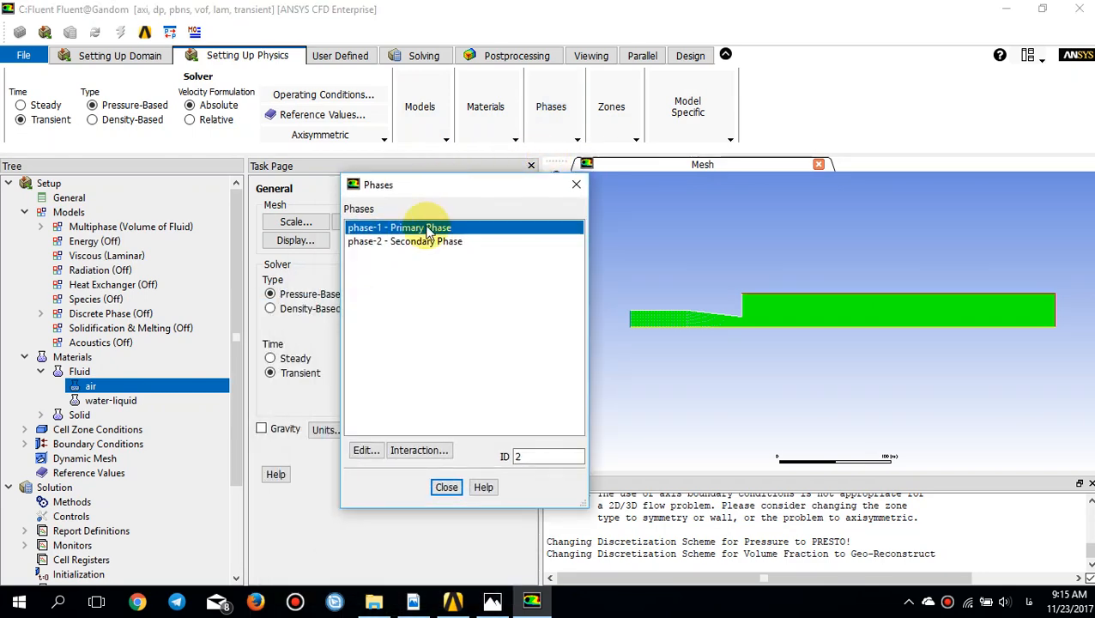
{"action": "double_click", "coordinate": [427, 228]}
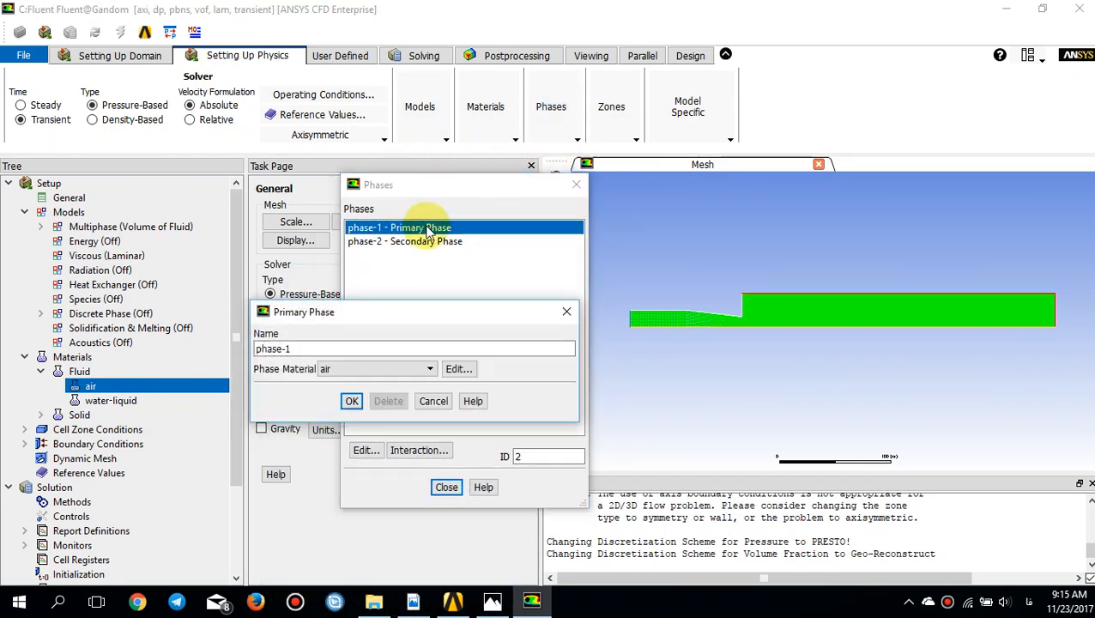
{"action": "double_click", "coordinate": [349, 346]}
{"action": "key", "text": "BackSpace"}
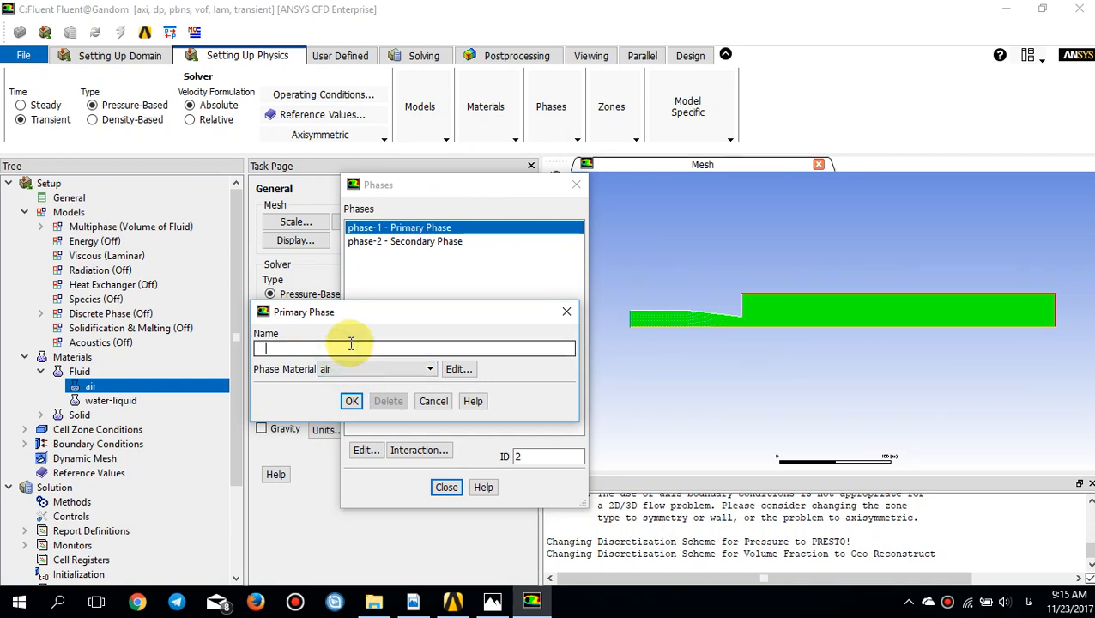
{"action": "key", "text": "alt+shift"}
{"action": "type", "text": "air"}
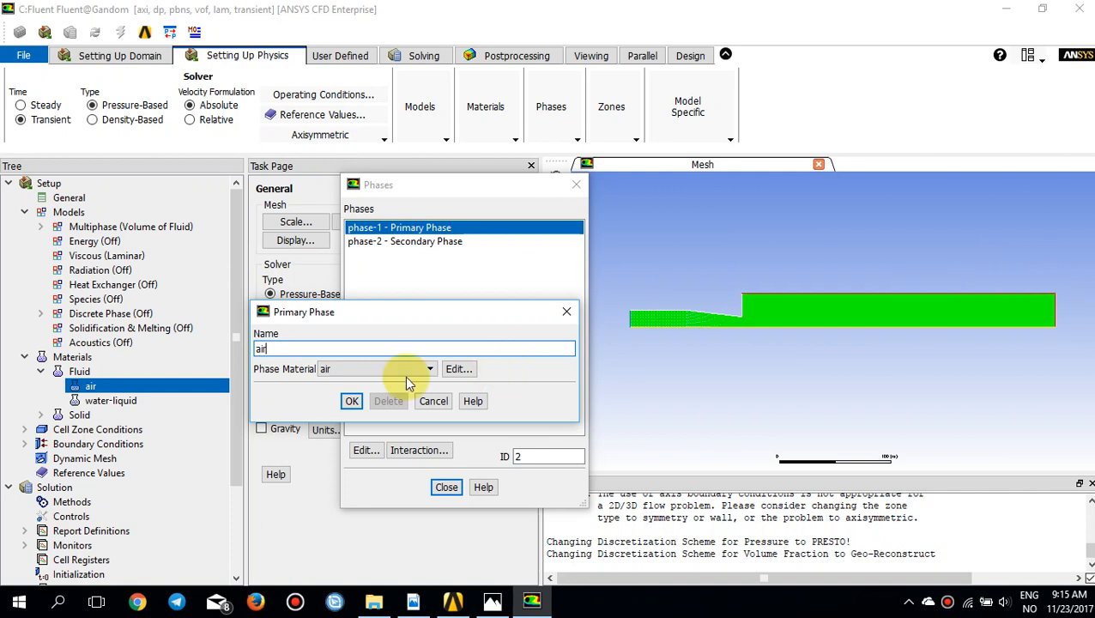
{"action": "left_click", "coordinate": [352, 402]}
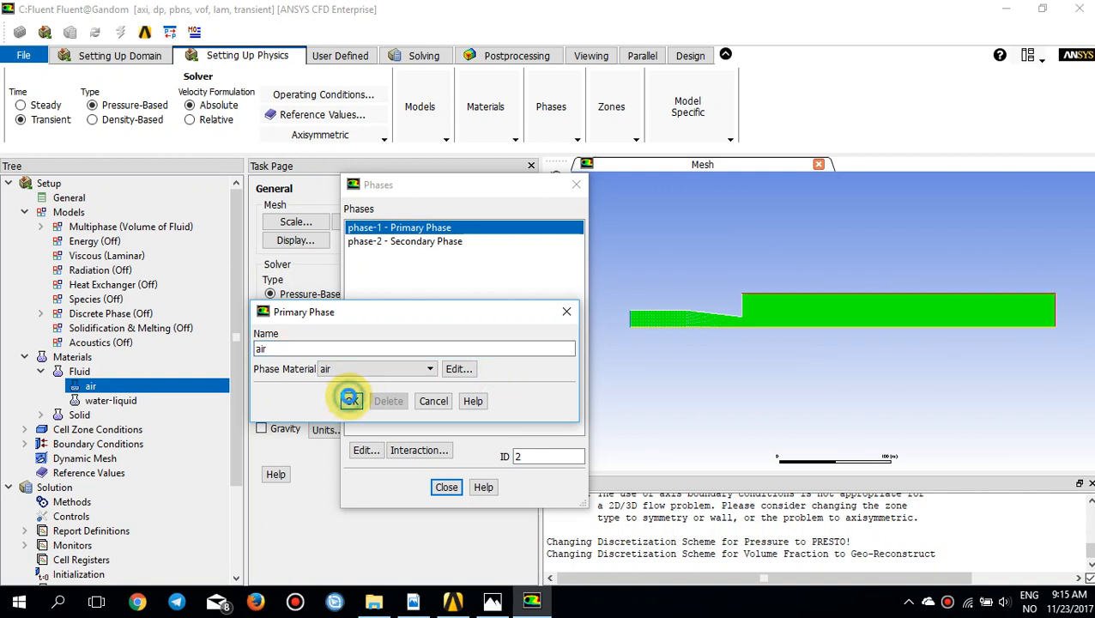
Step: Rename the secondary phase to ink and assign water-liquid as its phase material
{"action": "double_click", "coordinate": [430, 242]}
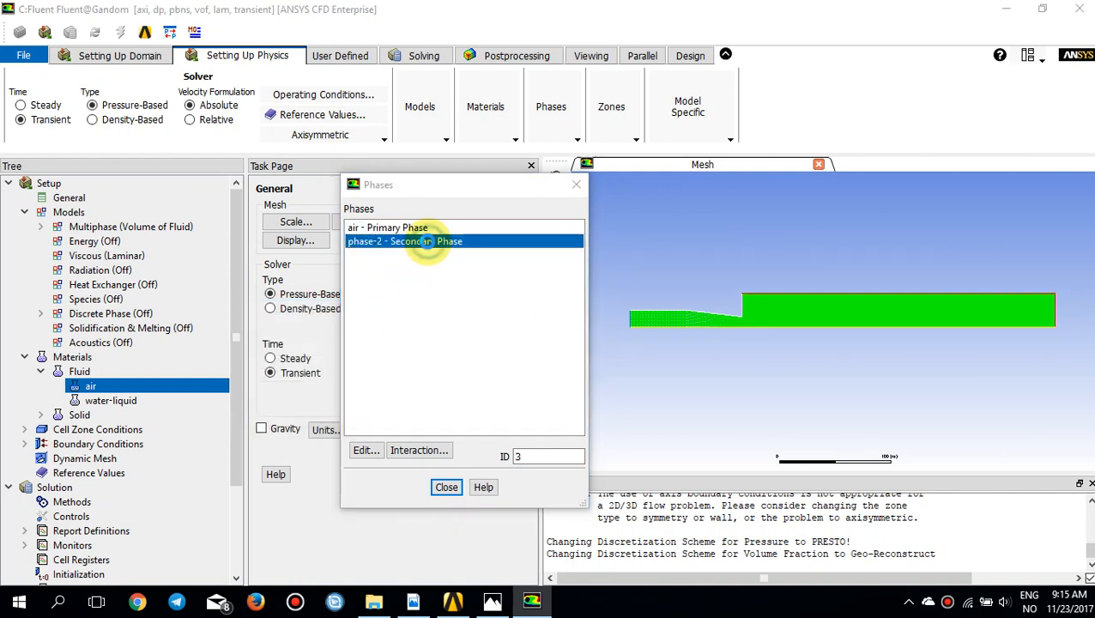
{"action": "double_click", "coordinate": [311, 349]}
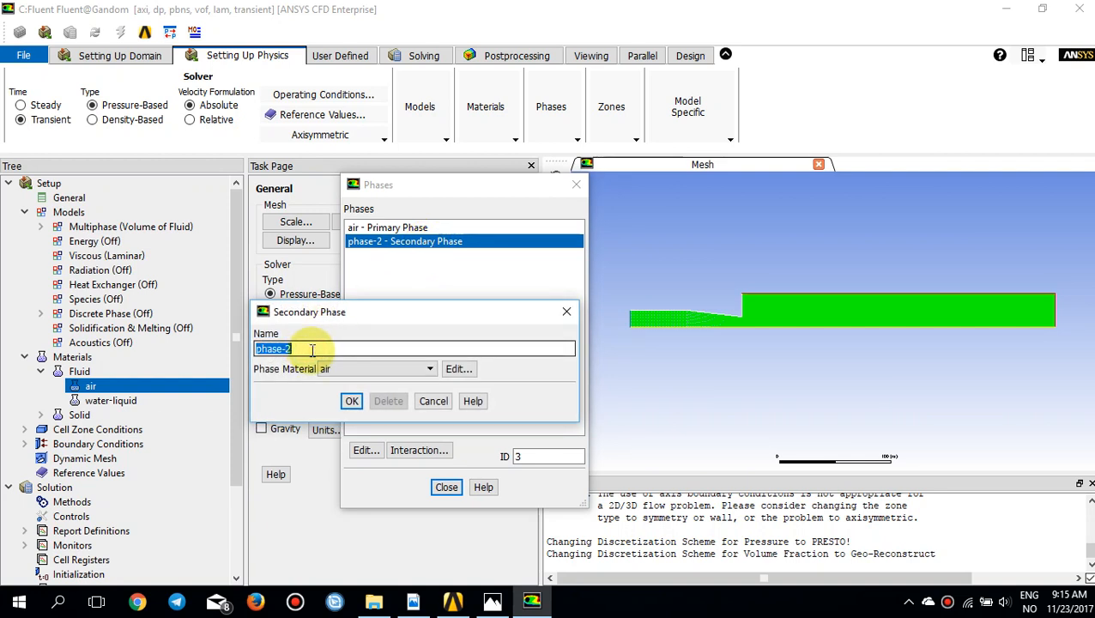
{"action": "type", "text": "ink"}
{"action": "left_click", "coordinate": [328, 368]}
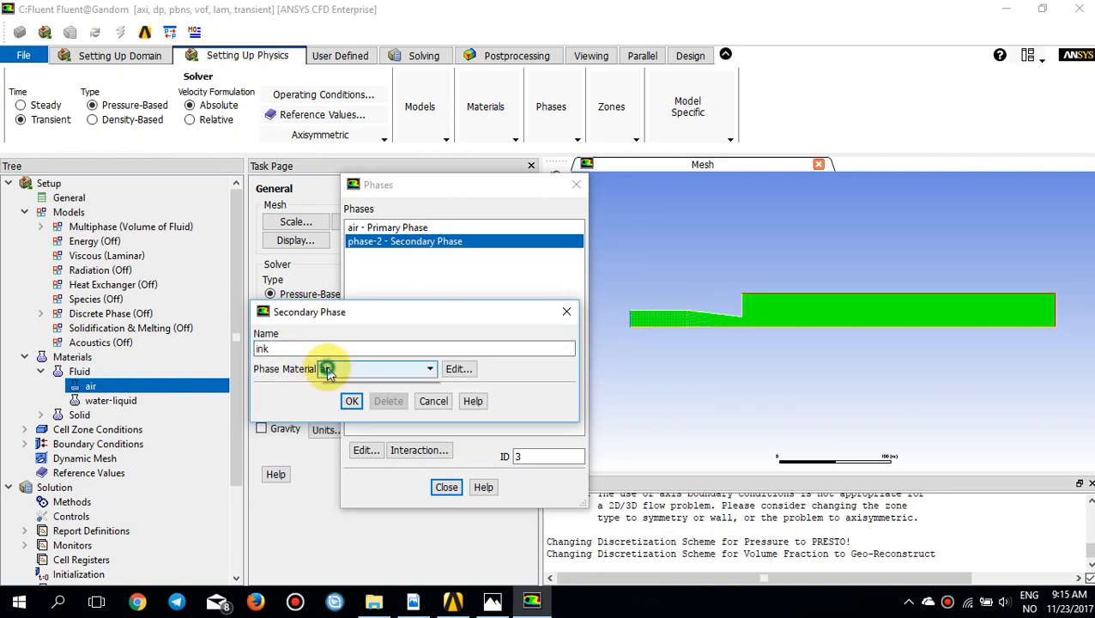
{"action": "left_click", "coordinate": [335, 383]}
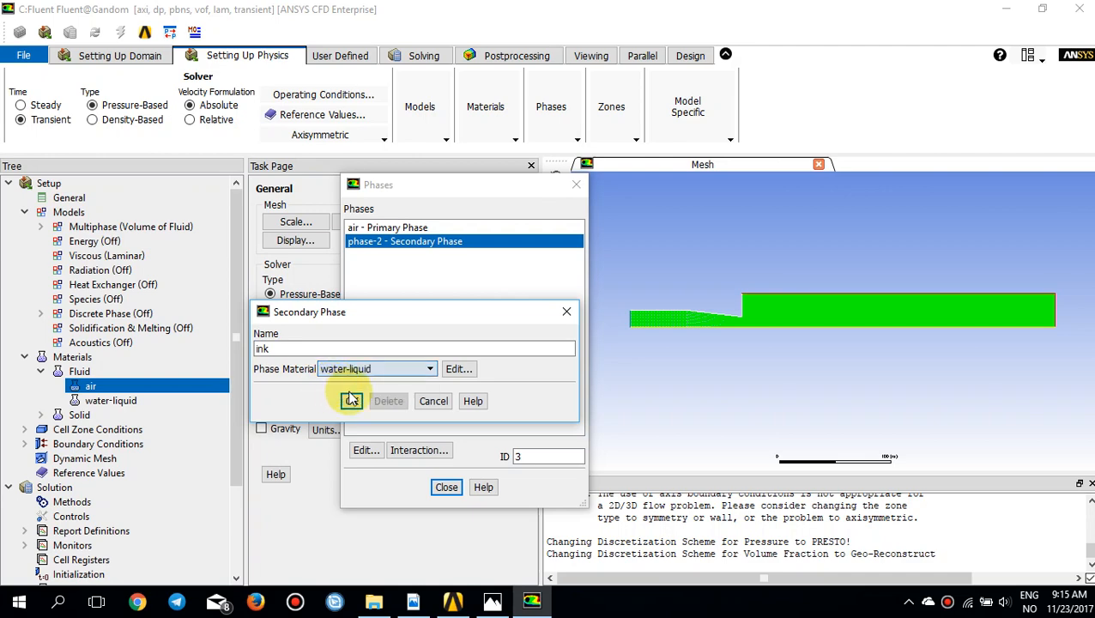
{"action": "left_click", "coordinate": [353, 401]}
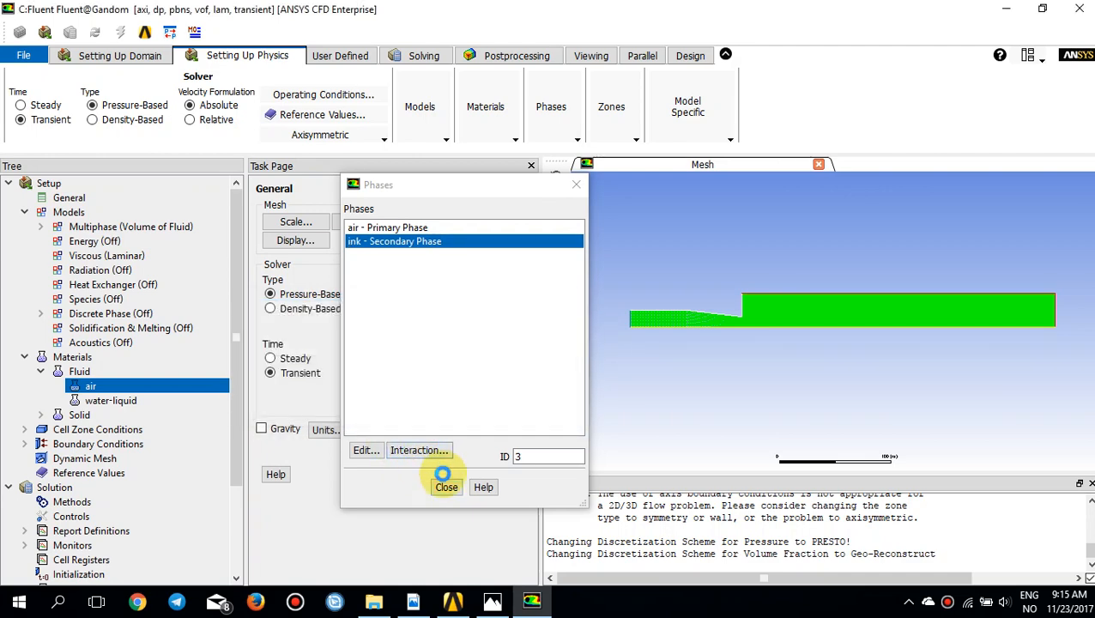
{"action": "left_click", "coordinate": [446, 487]}
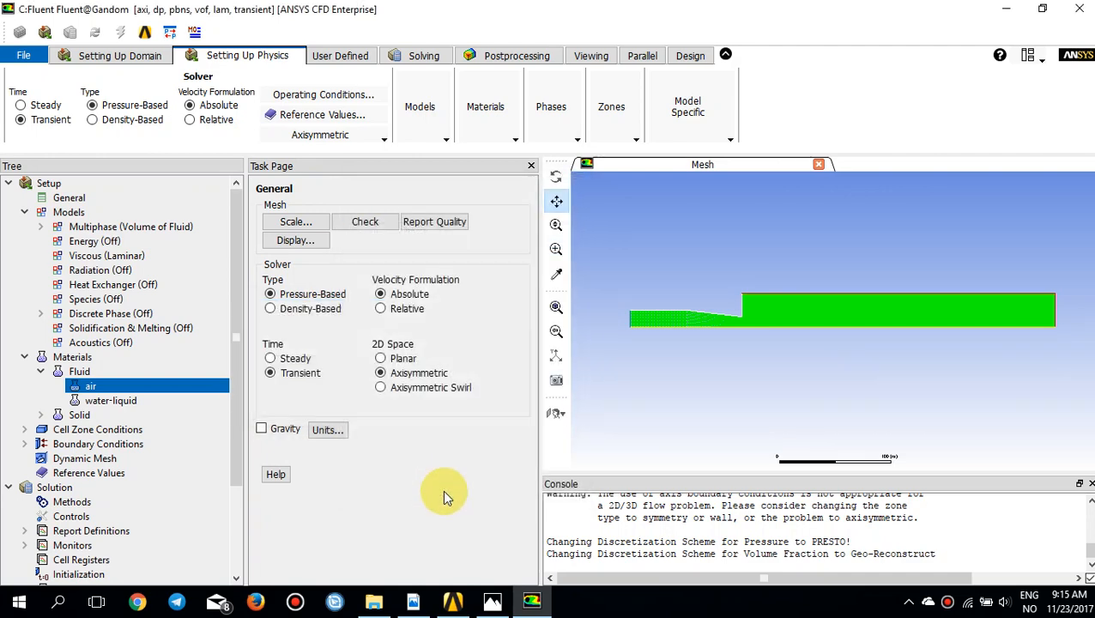
Step: Mirror the mesh display across the axis plane using the front view
{"action": "left_click", "coordinate": [97, 58]}
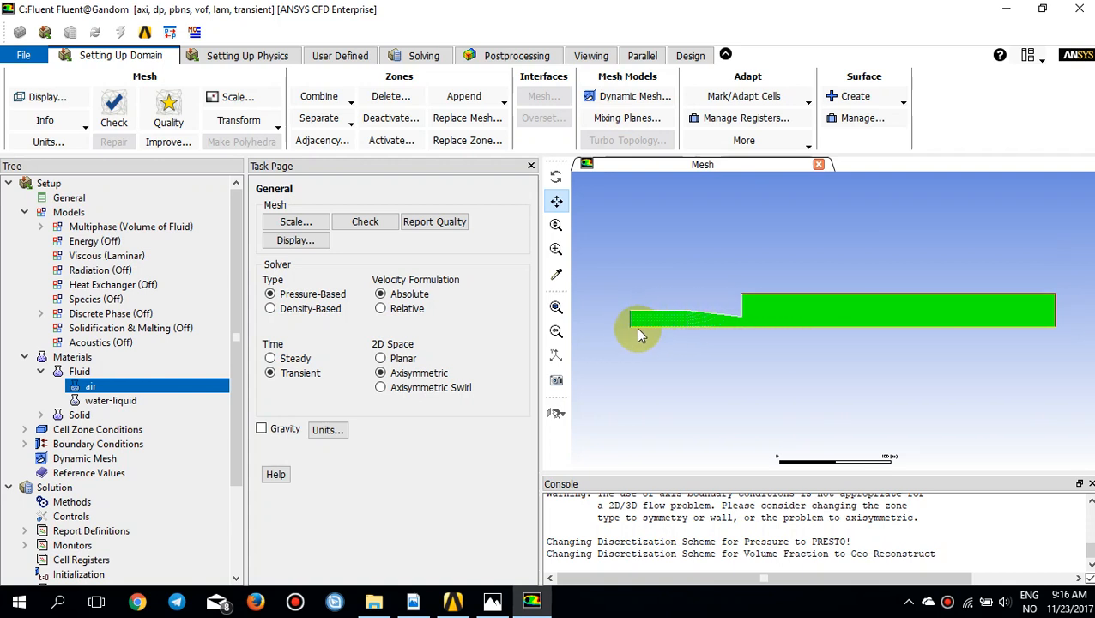
{"action": "left_click", "coordinate": [588, 55]}
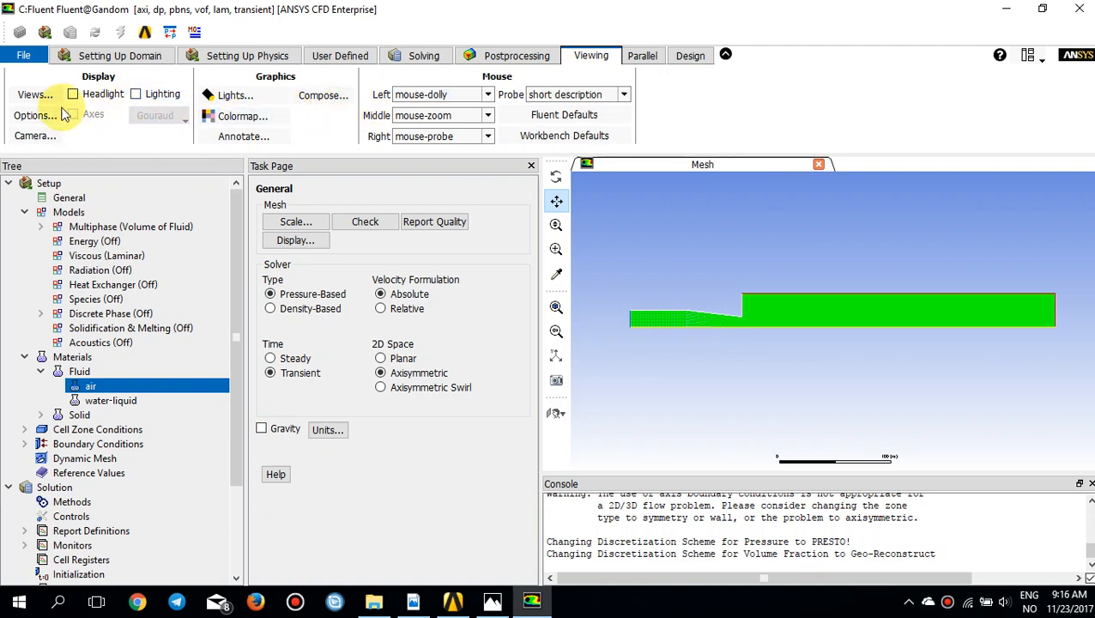
{"action": "left_click", "coordinate": [33, 94]}
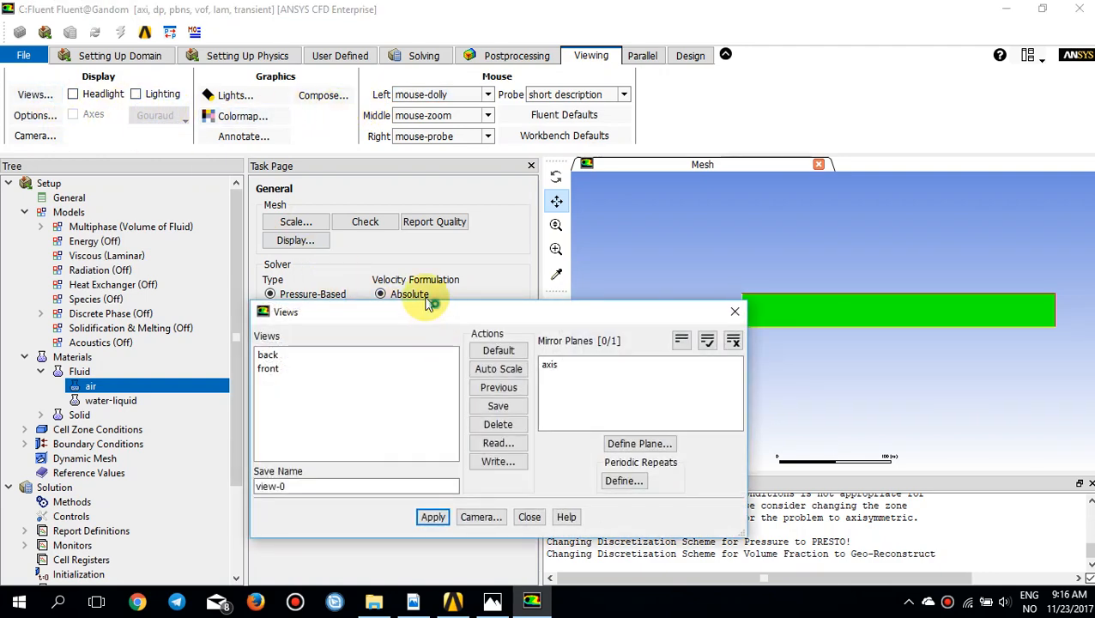
{"action": "left_click_drag", "start_coordinate": [440, 310], "coordinate": [366, 262]}
{"action": "left_click", "coordinate": [199, 322]}
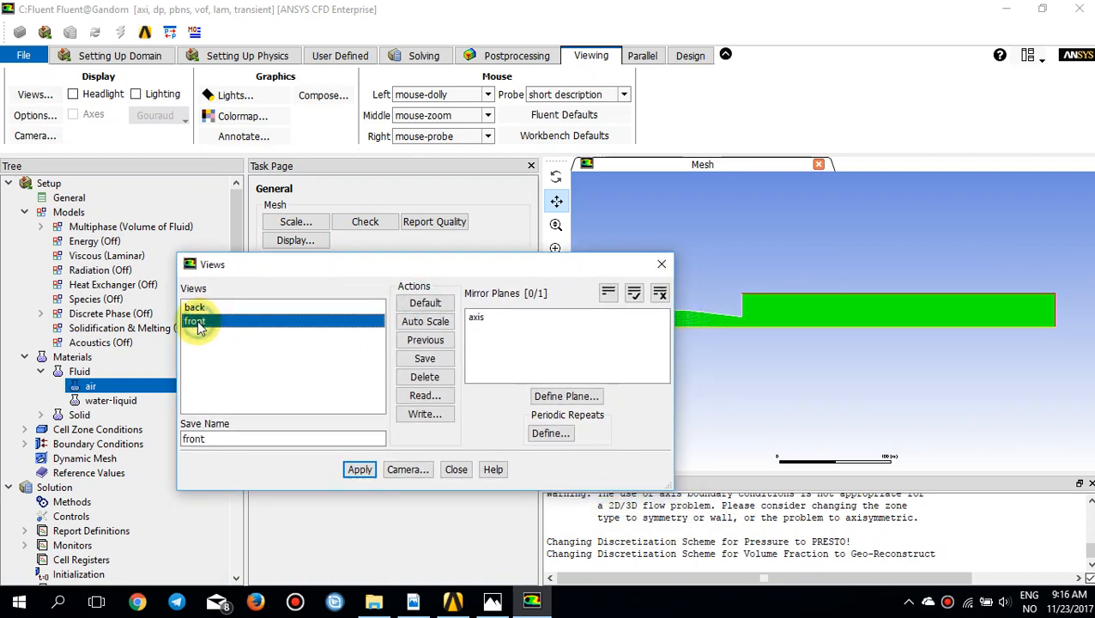
{"action": "left_click", "coordinate": [487, 321]}
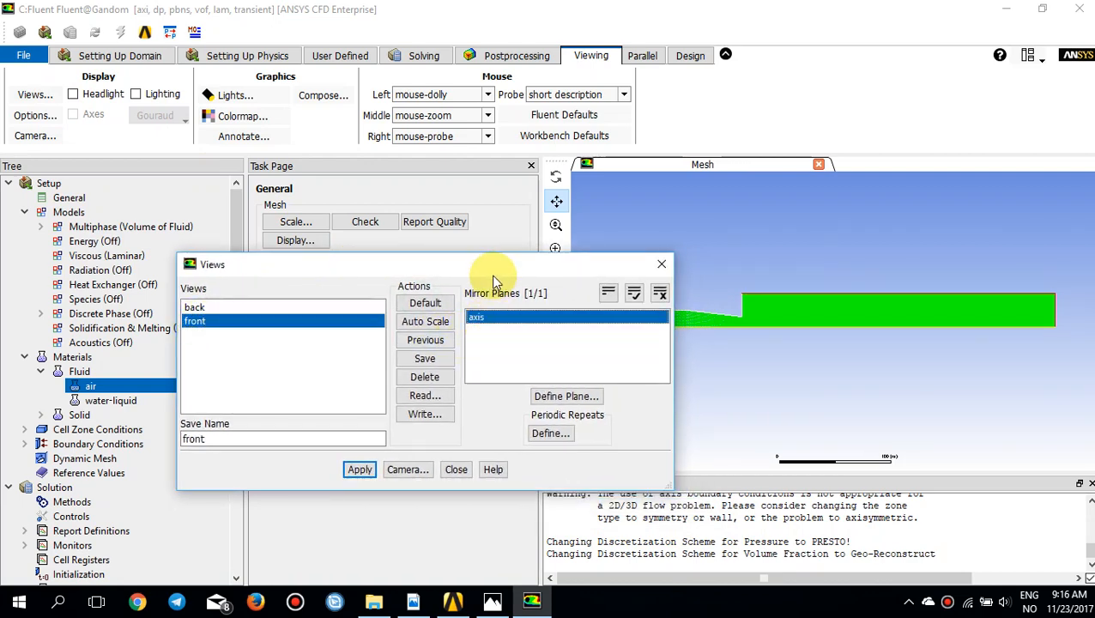
{"action": "left_click_drag", "start_coordinate": [495, 268], "coordinate": [457, 226]}
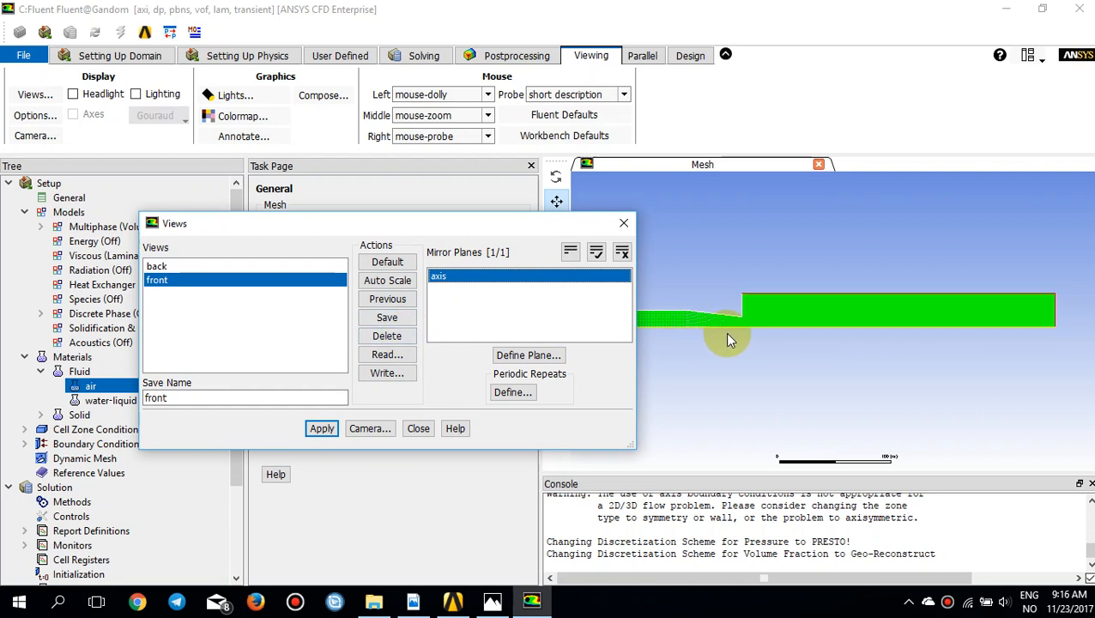
{"action": "left_click", "coordinate": [322, 428]}
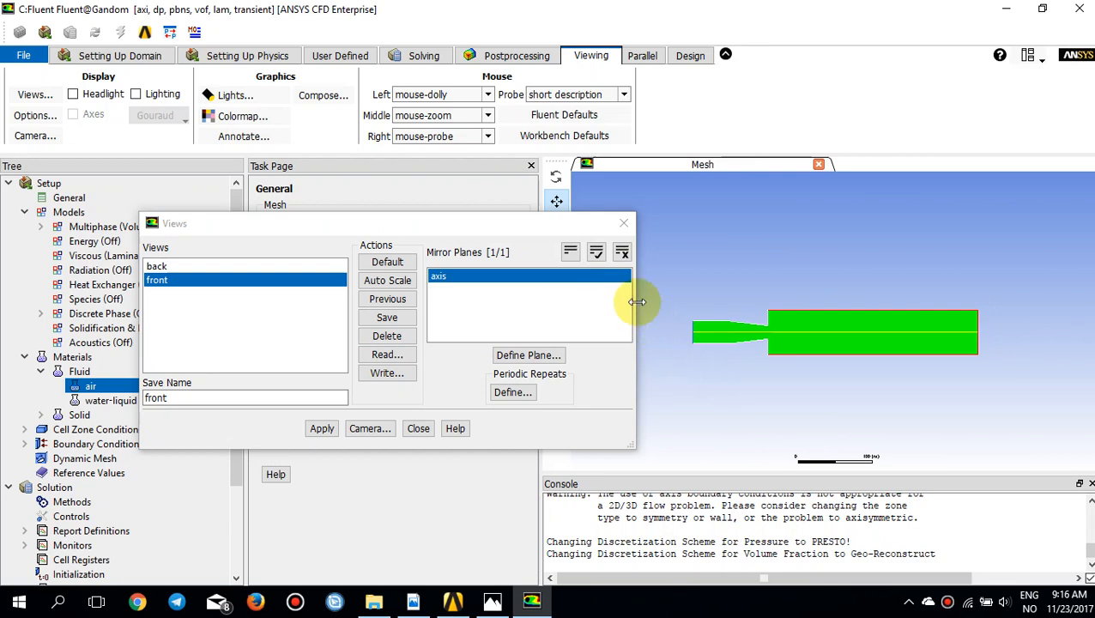
{"action": "left_click", "coordinate": [623, 223]}
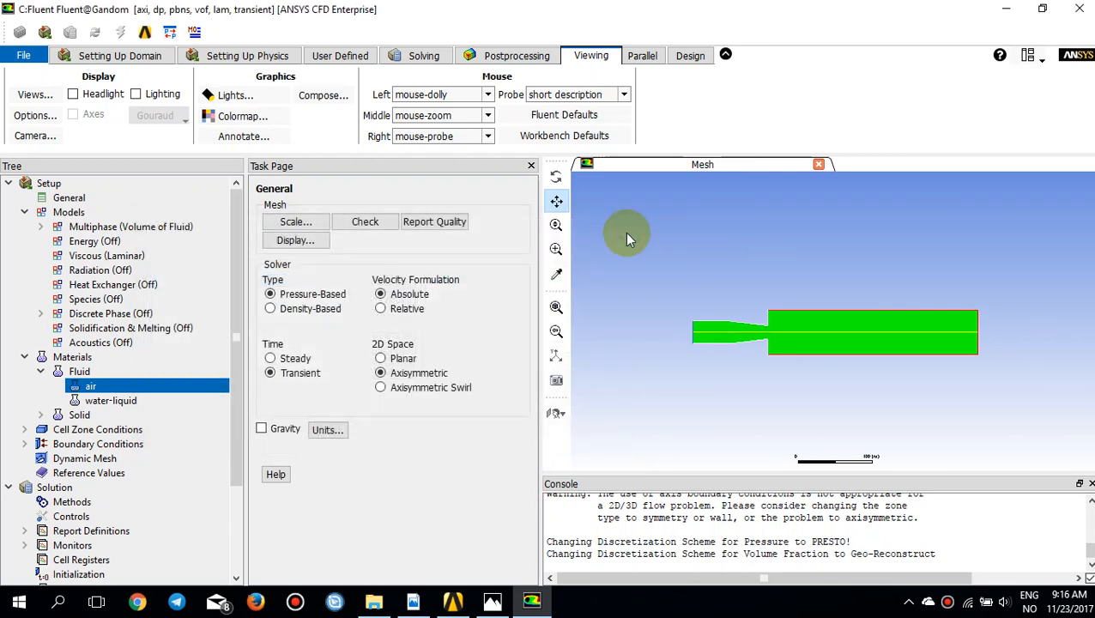
Step: Open the Scale Mesh settings and compare the domain extents with the nozzle diagram in Photos, then return to Fluent
{"action": "left_click", "coordinate": [114, 55]}
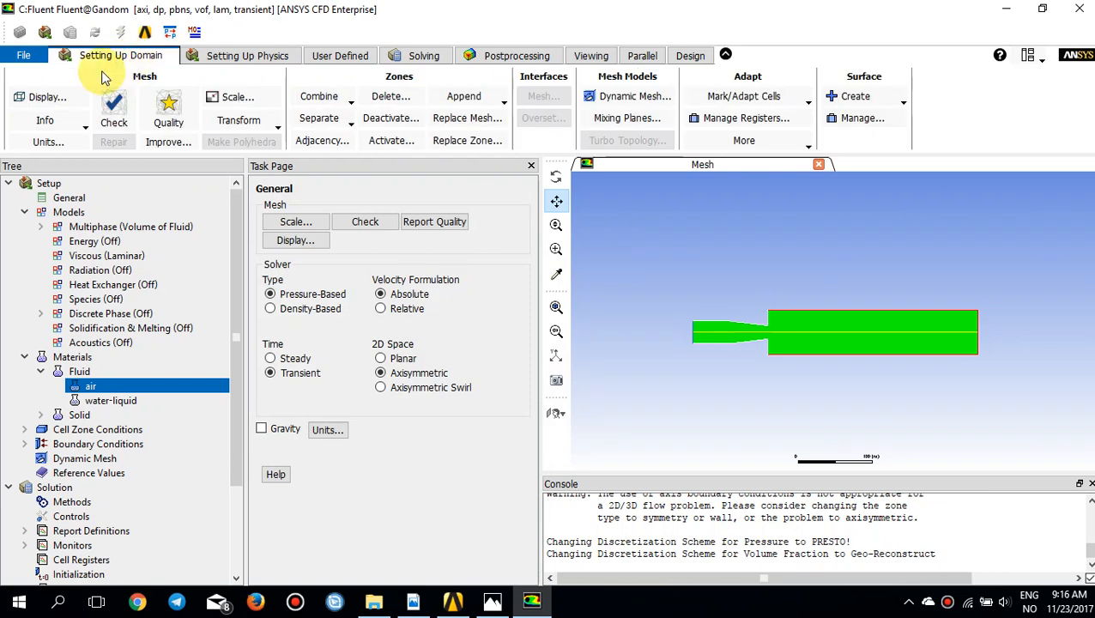
{"action": "left_click", "coordinate": [233, 99]}
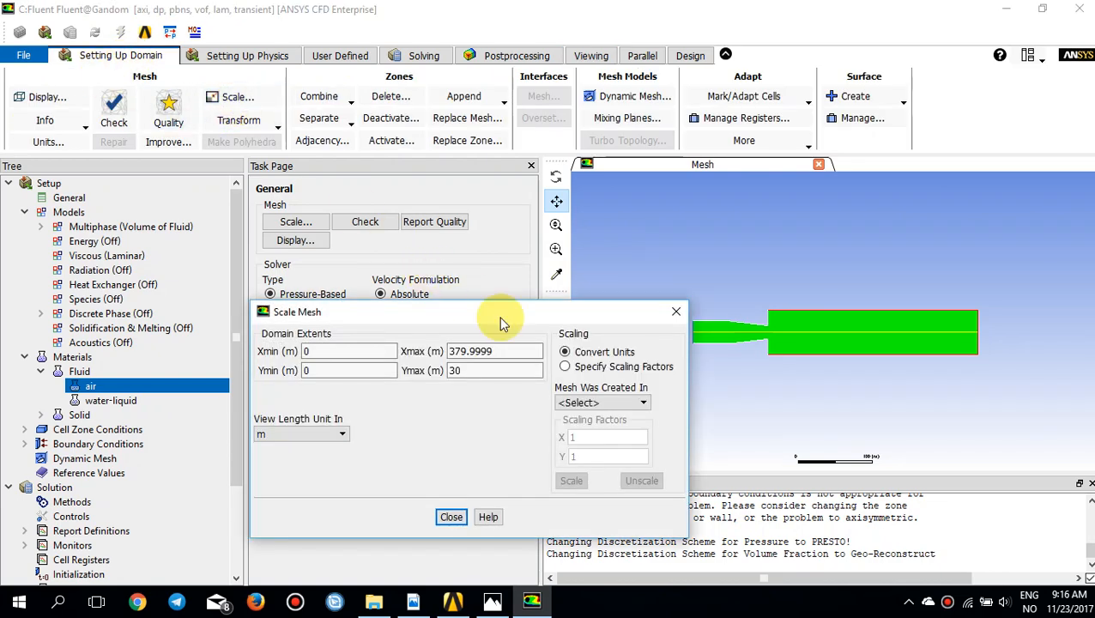
{"action": "left_click_drag", "start_coordinate": [498, 314], "coordinate": [447, 247]}
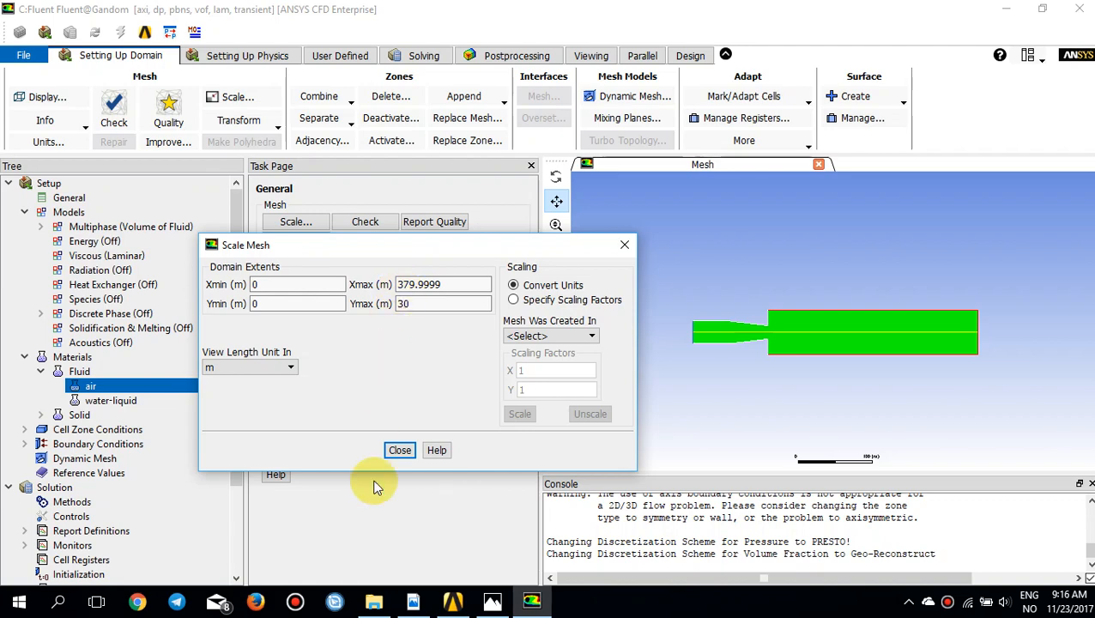
{"action": "left_click", "coordinate": [492, 602]}
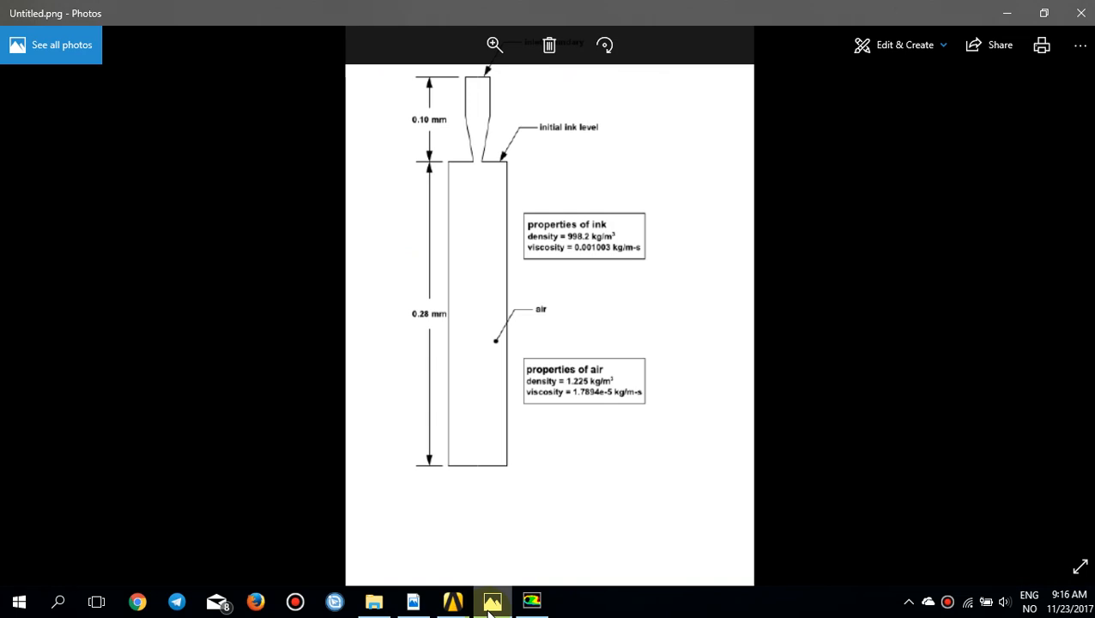
{"action": "left_click", "coordinate": [491, 602]}
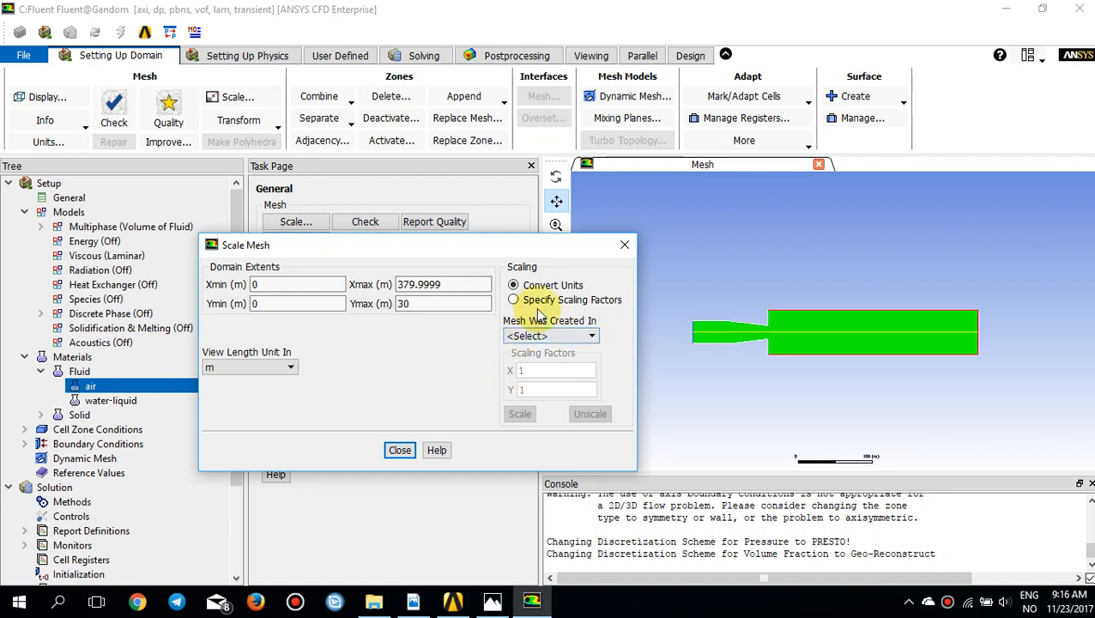
Step: Scale the mesh with specified scaling factors of 1e-6 in both X and Y
{"action": "left_click", "coordinate": [536, 336]}
{"action": "left_click", "coordinate": [544, 331]}
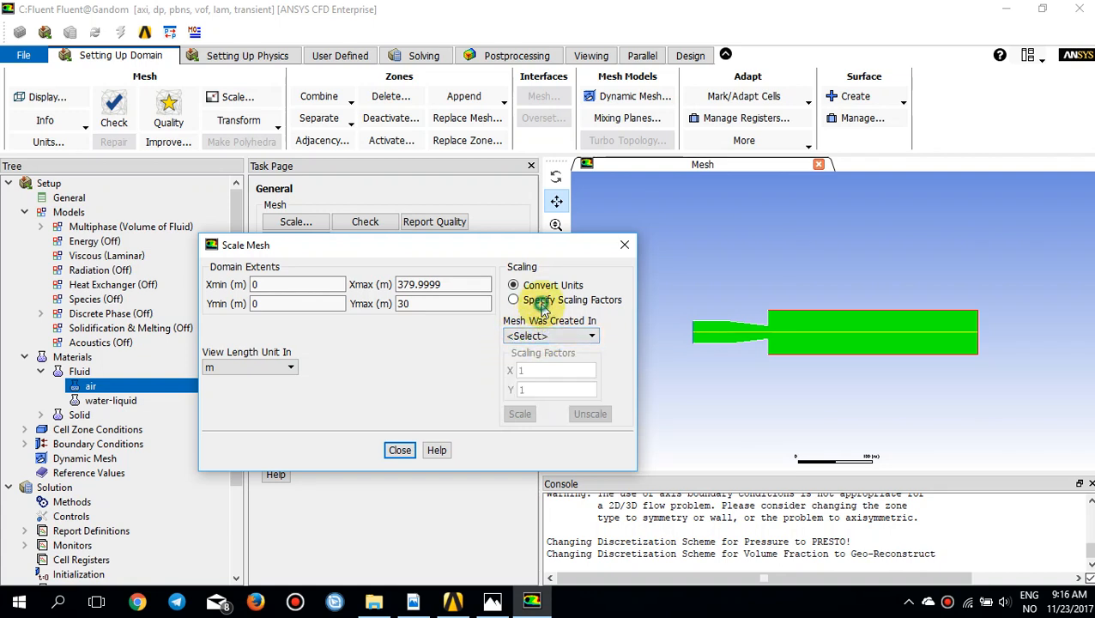
{"action": "left_click", "coordinate": [512, 300]}
{"action": "double_click", "coordinate": [567, 368]}
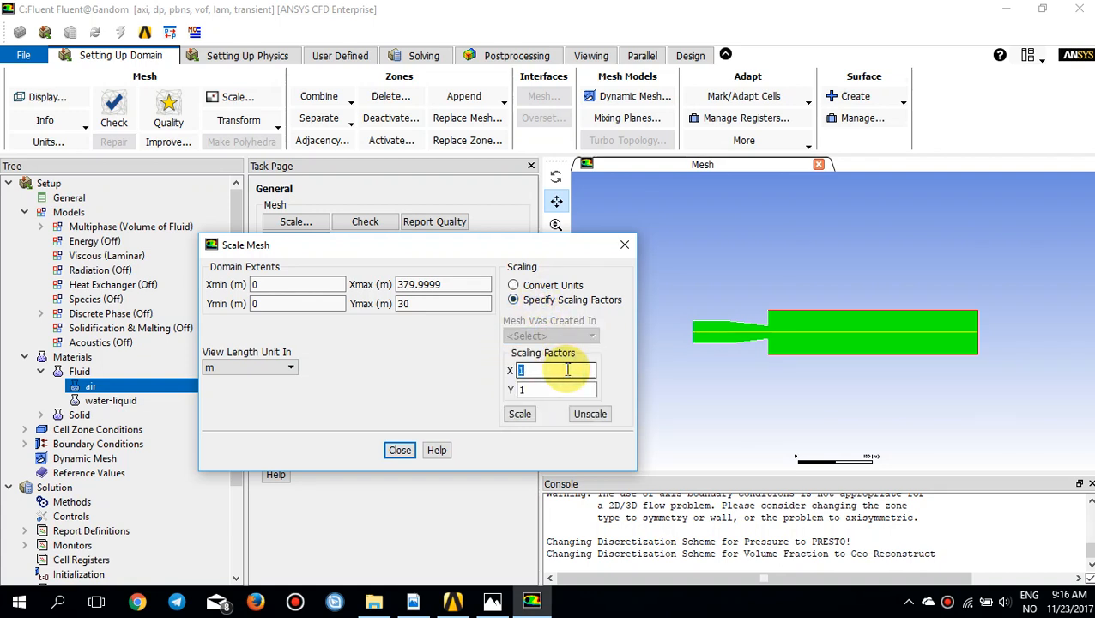
{"action": "left_click", "coordinate": [567, 369]}
{"action": "double_click", "coordinate": [567, 369]}
{"action": "type", "text": "1e-6"}
{"action": "double_click", "coordinate": [567, 369]}
{"action": "key", "text": "ctrl+c"}
{"action": "double_click", "coordinate": [567, 389]}
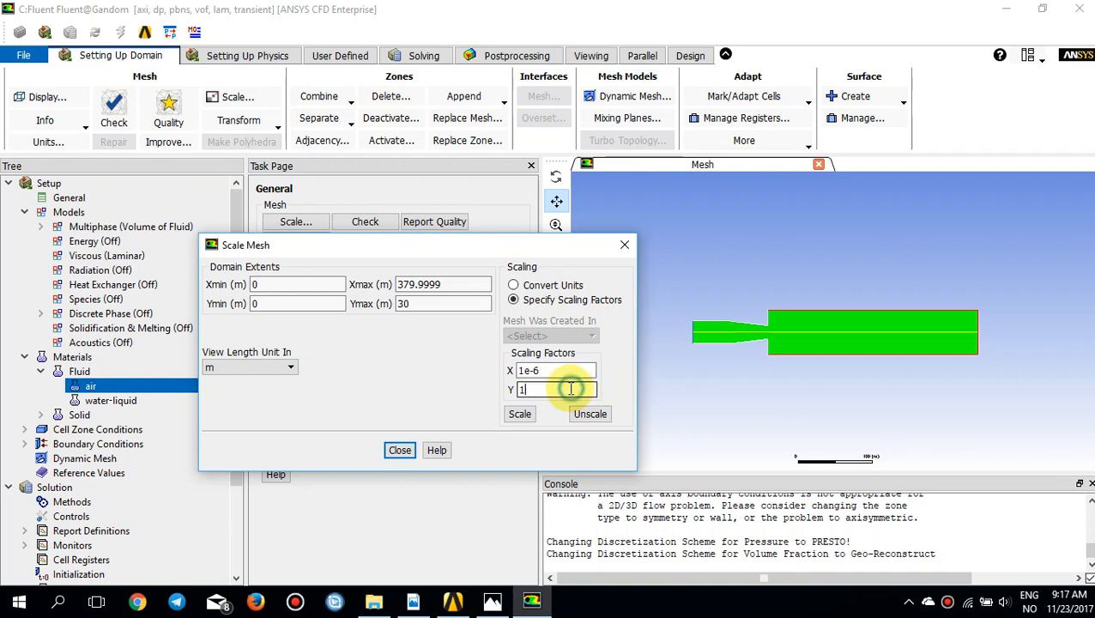
{"action": "key", "text": "ctrl+v"}
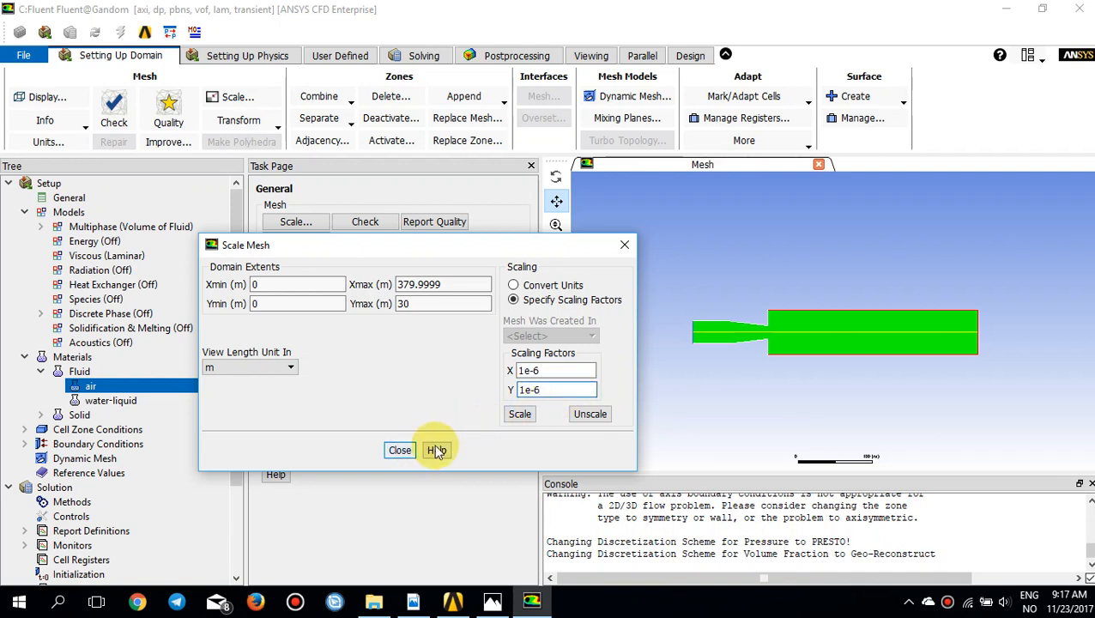
{"action": "left_click", "coordinate": [521, 415]}
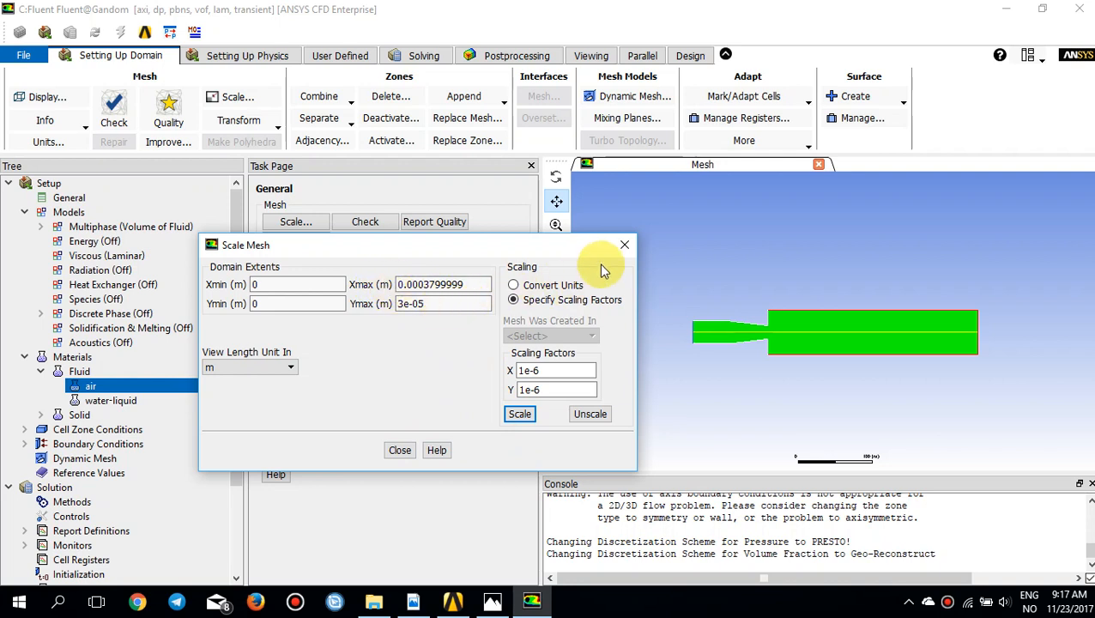
{"action": "left_click", "coordinate": [399, 450]}
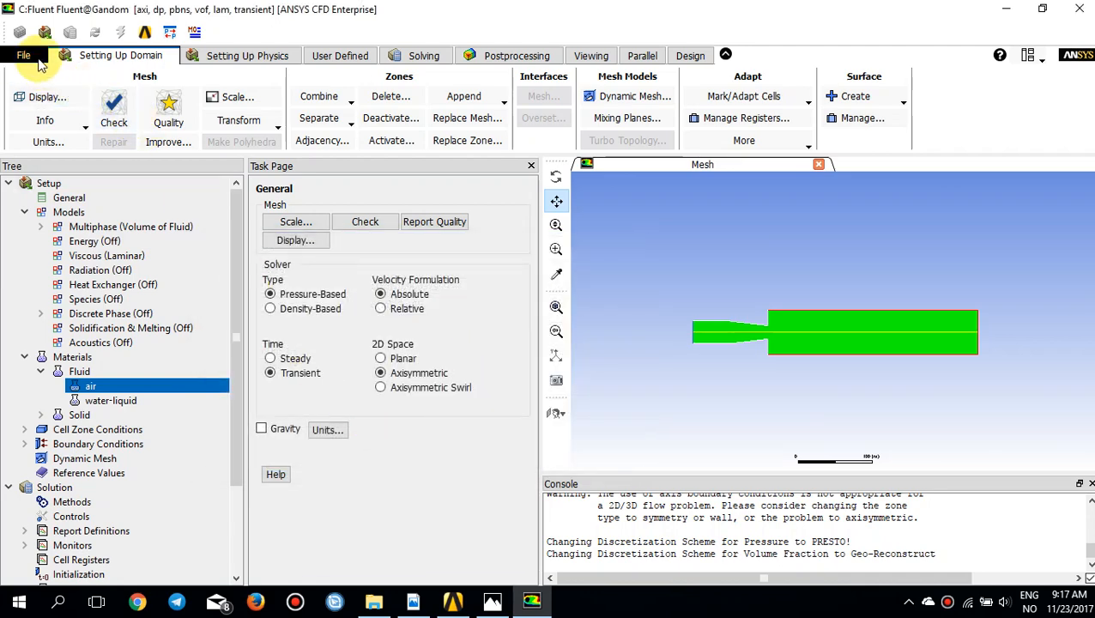
Step: Set the surface-tension unit to dyn/cm
{"action": "left_click", "coordinate": [45, 142]}
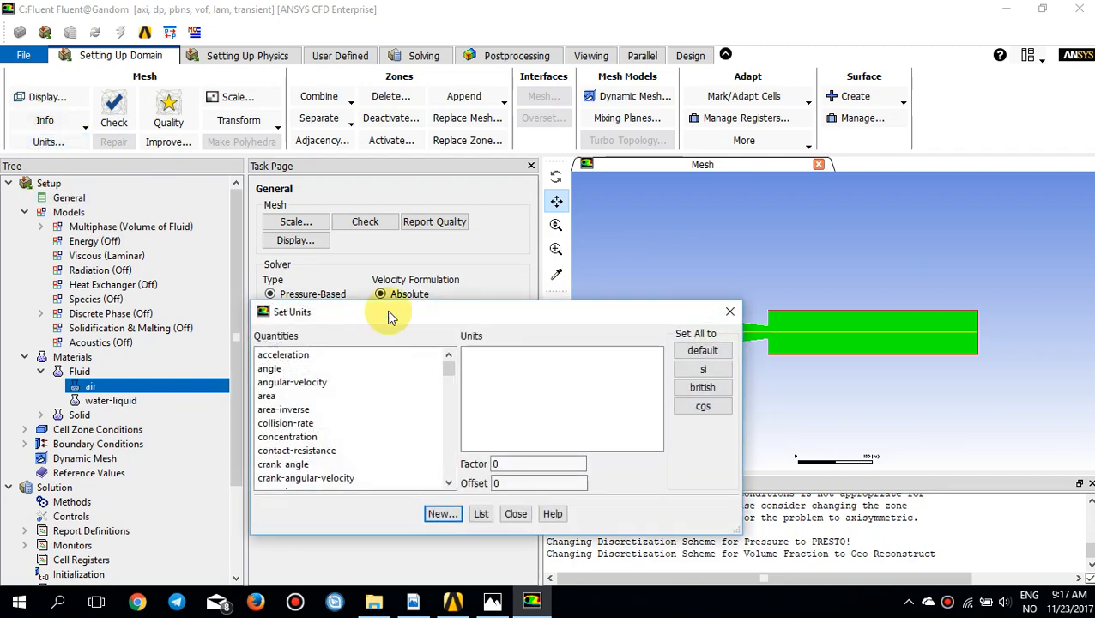
{"action": "left_click_drag", "start_coordinate": [433, 314], "coordinate": [391, 228]}
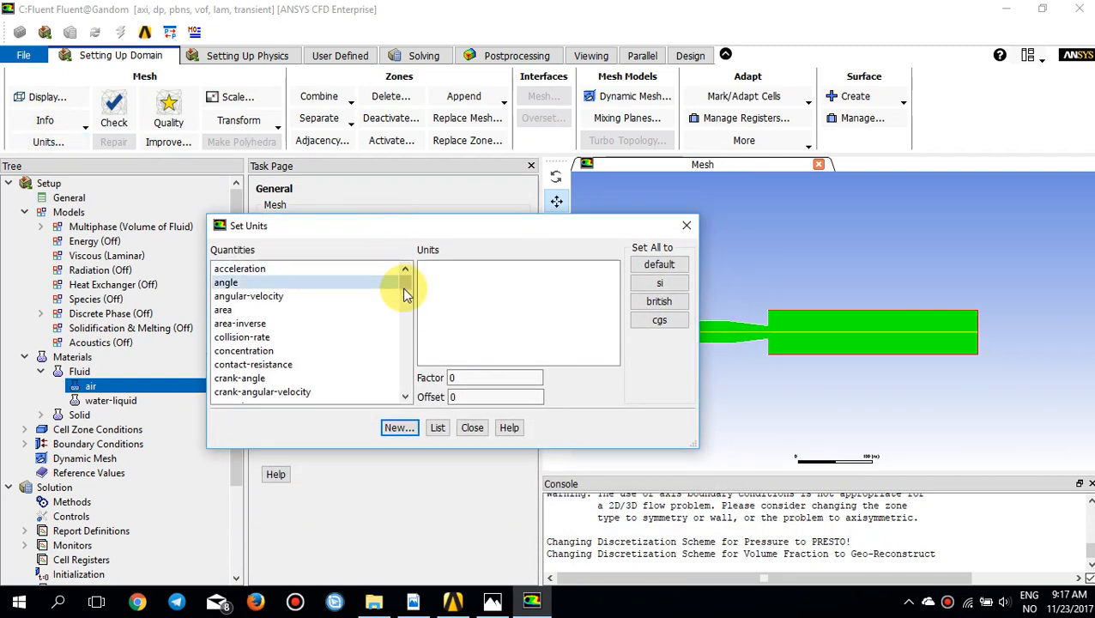
{"action": "left_click_drag", "start_coordinate": [403, 286], "coordinate": [395, 367]}
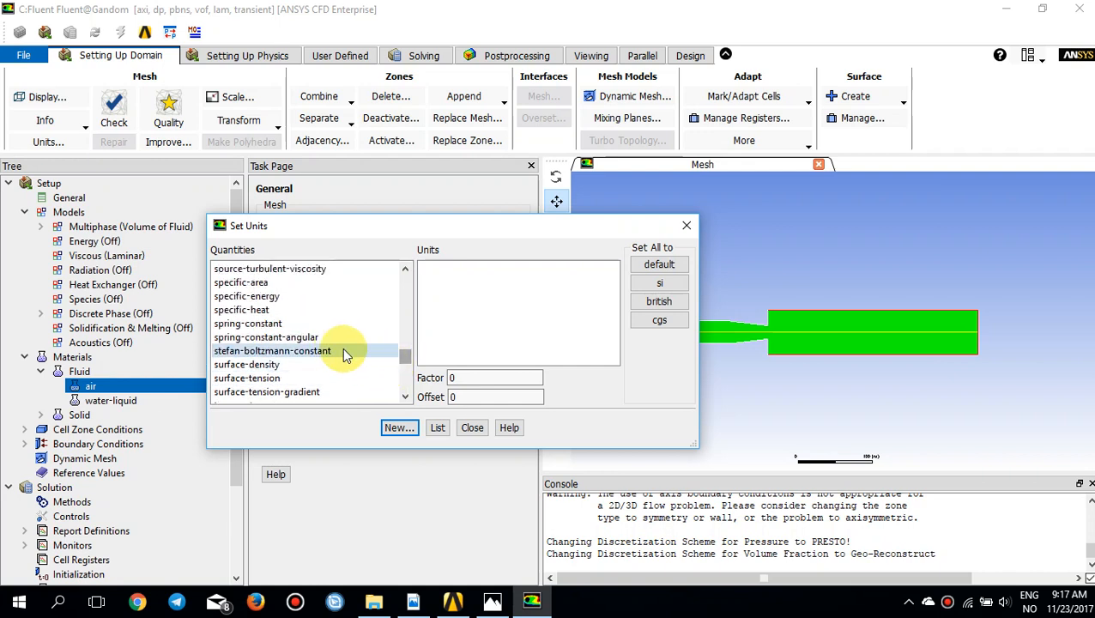
{"action": "left_click", "coordinate": [280, 378]}
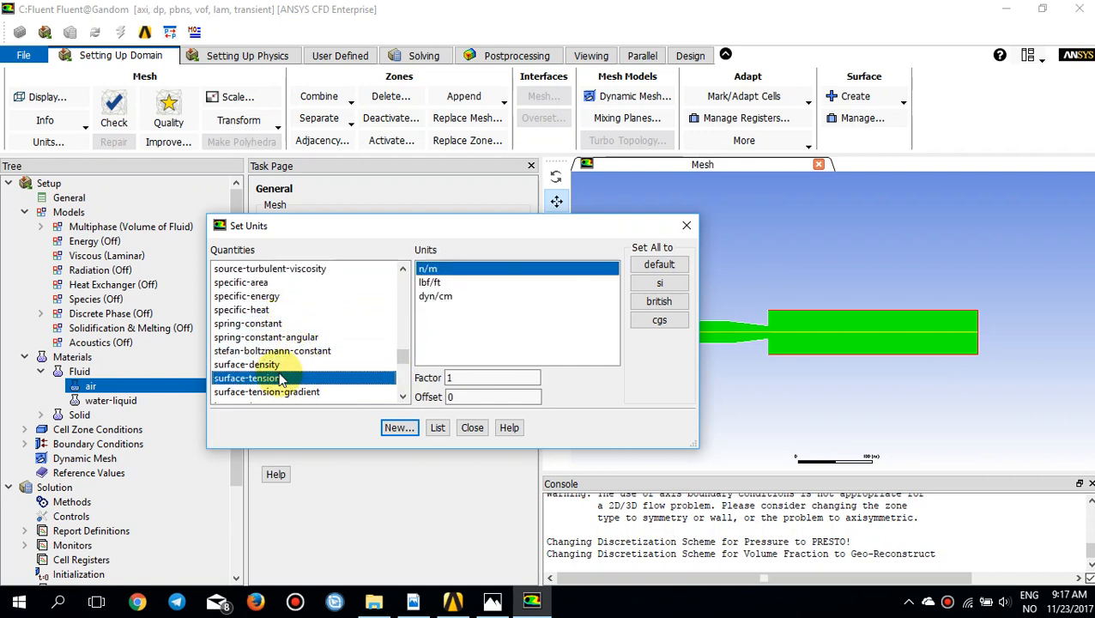
{"action": "left_click", "coordinate": [440, 296]}
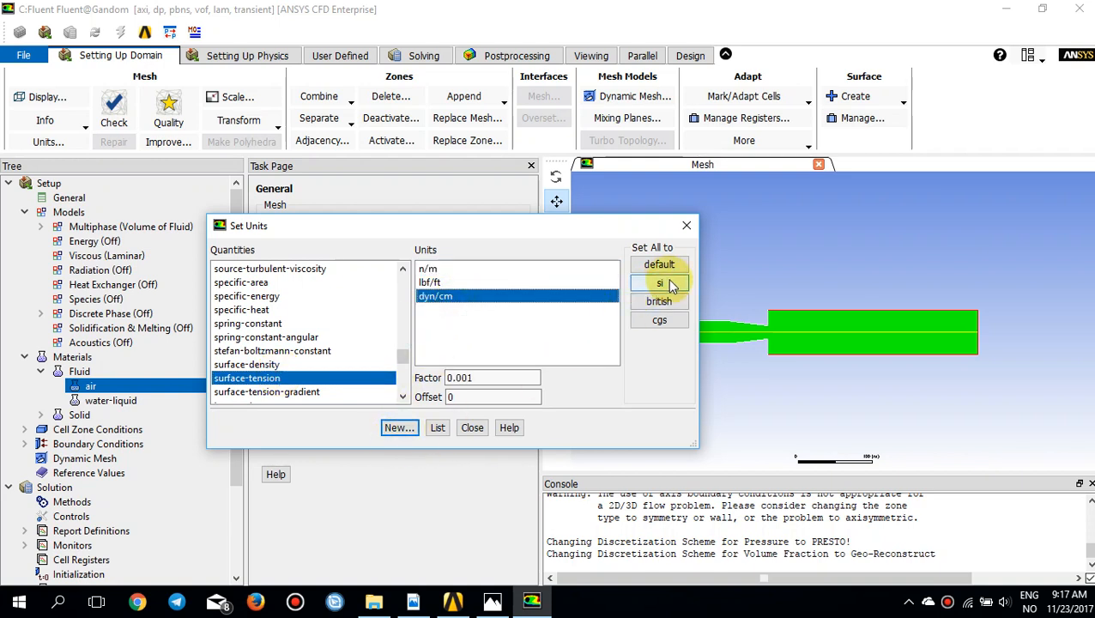
Step: Set the length unit to mm and close the unit settings
{"action": "scroll", "coordinate": [316, 363], "scroll_direction": "up", "scroll_amount": 2}
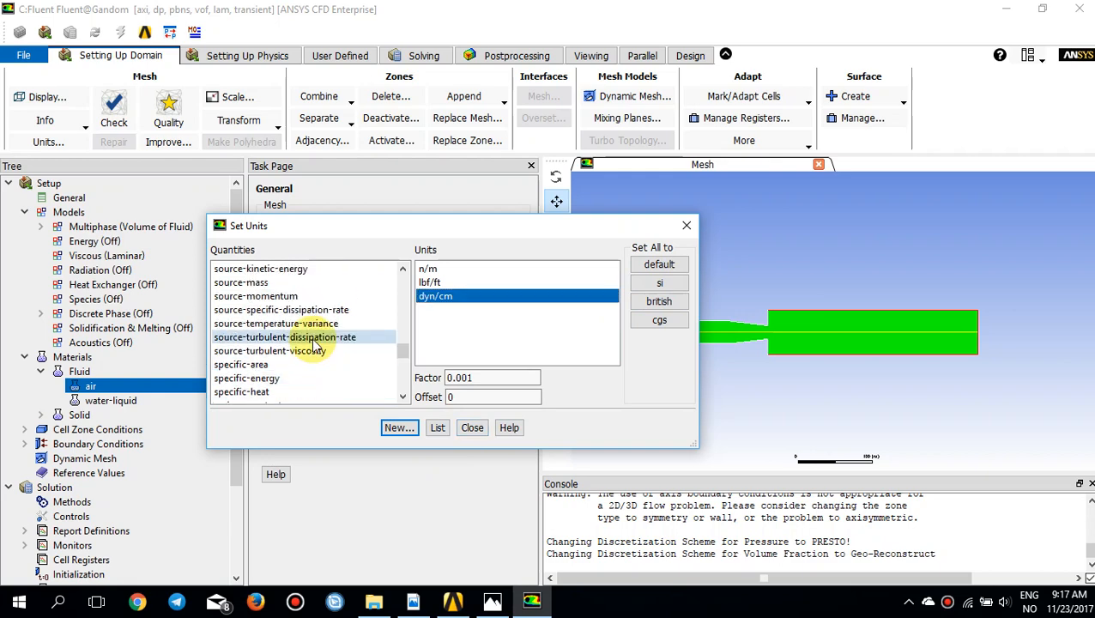
{"action": "scroll", "coordinate": [311, 338], "scroll_direction": "up", "scroll_amount": 20}
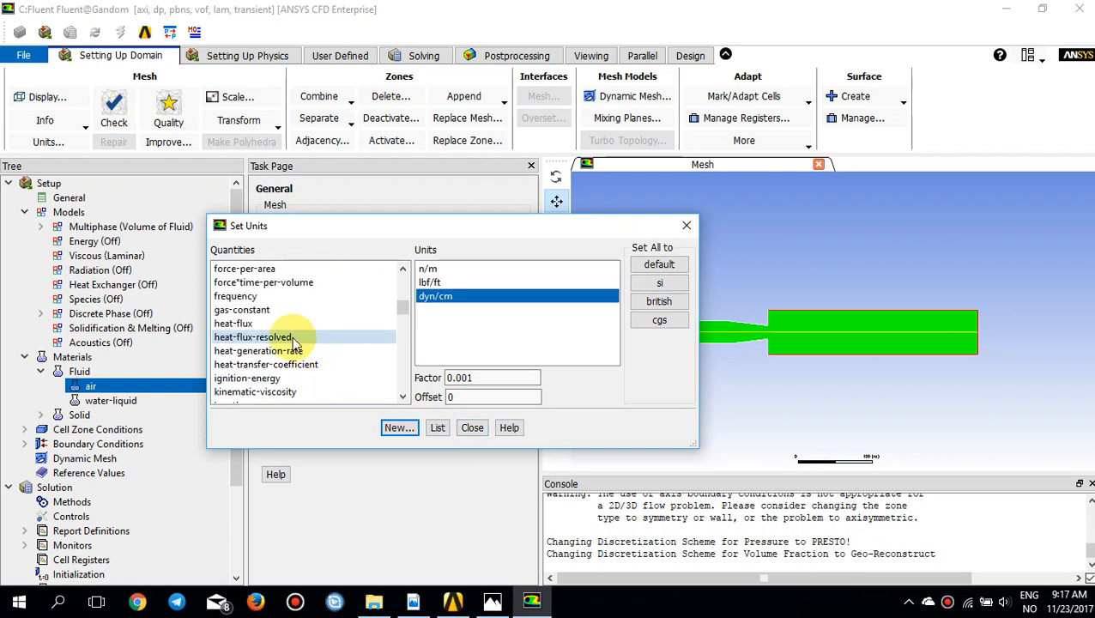
{"action": "scroll", "coordinate": [296, 340], "scroll_direction": "down", "scroll_amount": 1}
{"action": "left_click", "coordinate": [240, 364]}
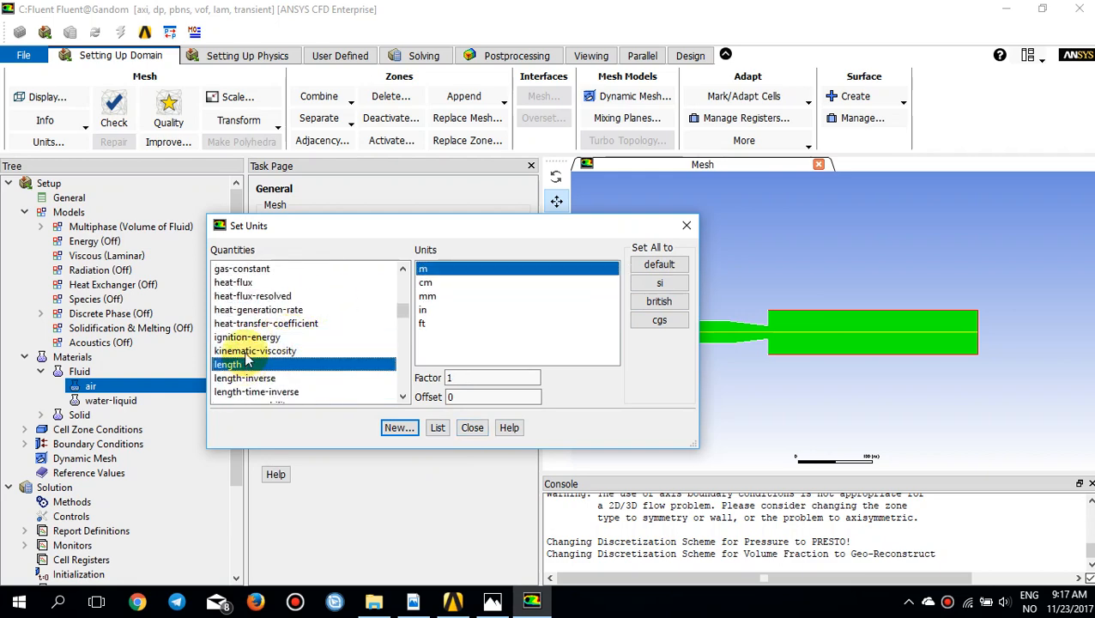
{"action": "left_click", "coordinate": [446, 296]}
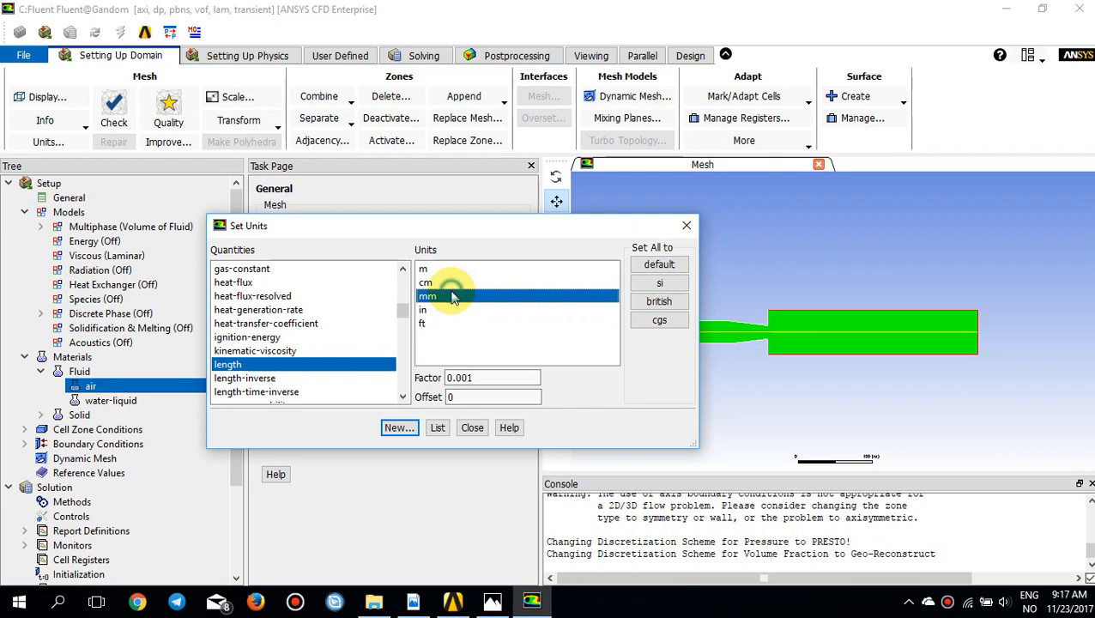
{"action": "left_click", "coordinate": [685, 227]}
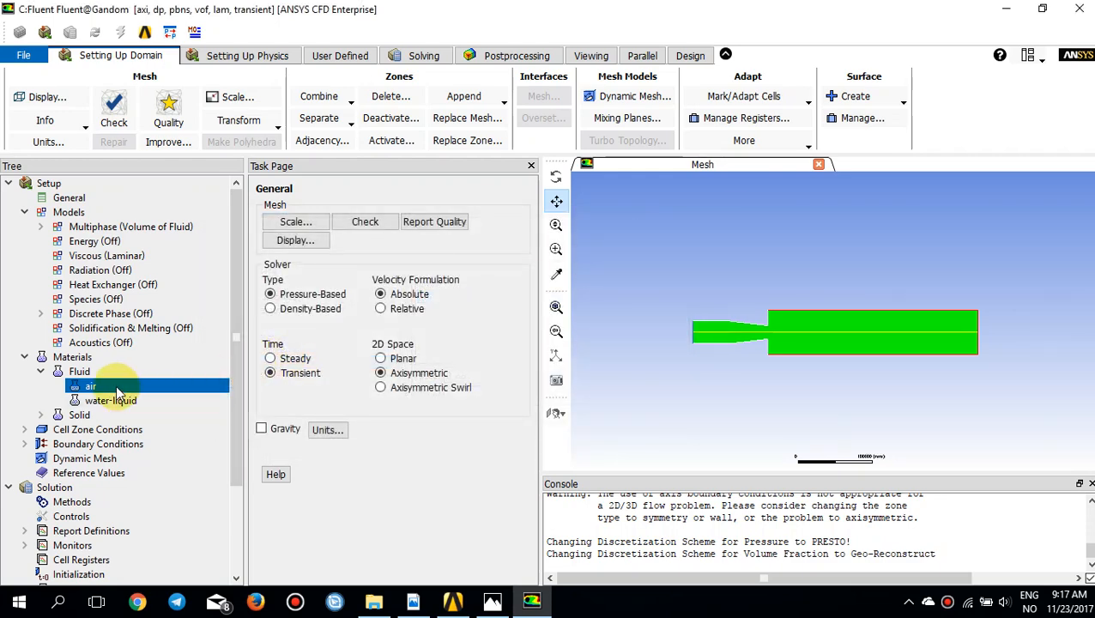
Step: Expand the cell zones, boundary conditions and inlet phases, check the nozzle diagram in Photos, and return to Fluent
{"action": "left_click", "coordinate": [25, 430]}
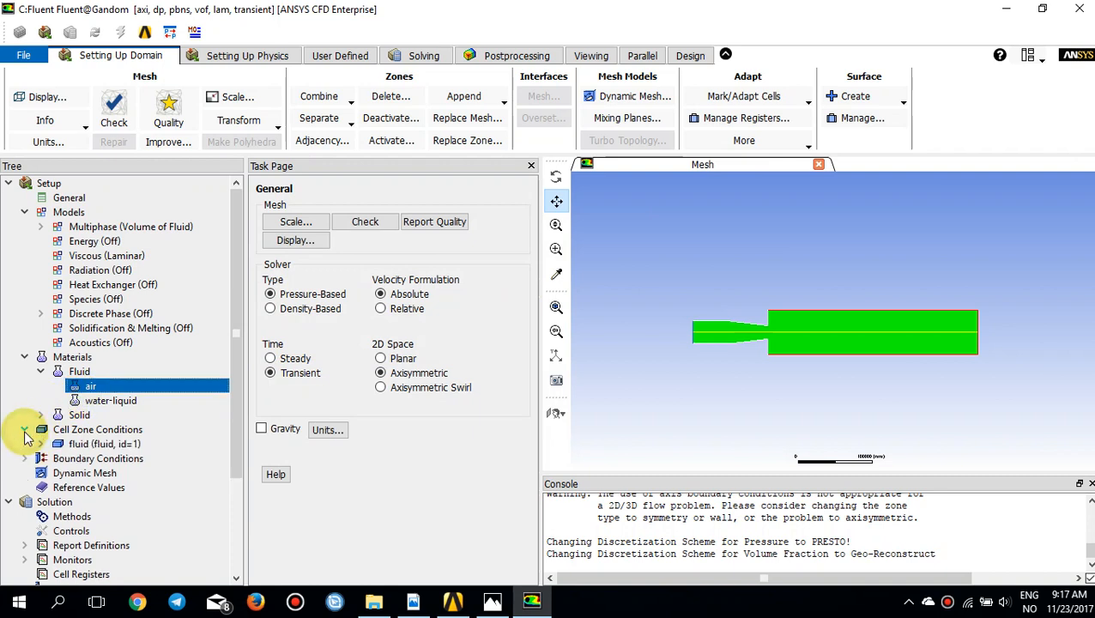
{"action": "scroll", "coordinate": [26, 429], "scroll_direction": "down", "scroll_amount": 1}
{"action": "left_click", "coordinate": [26, 416]}
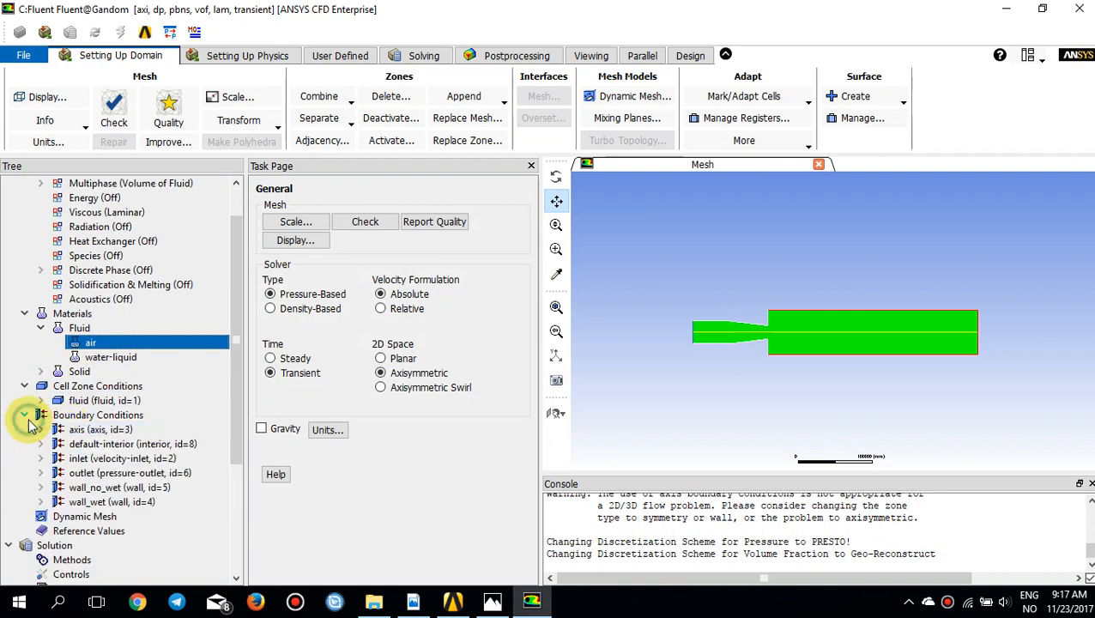
{"action": "left_click", "coordinate": [83, 429]}
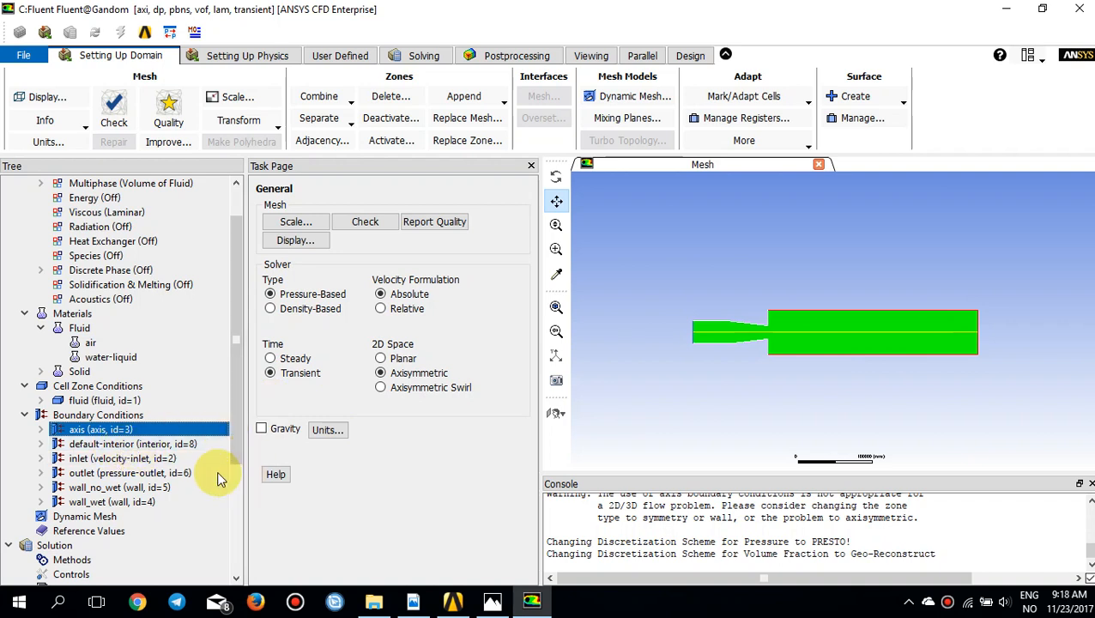
{"action": "left_click", "coordinate": [41, 458]}
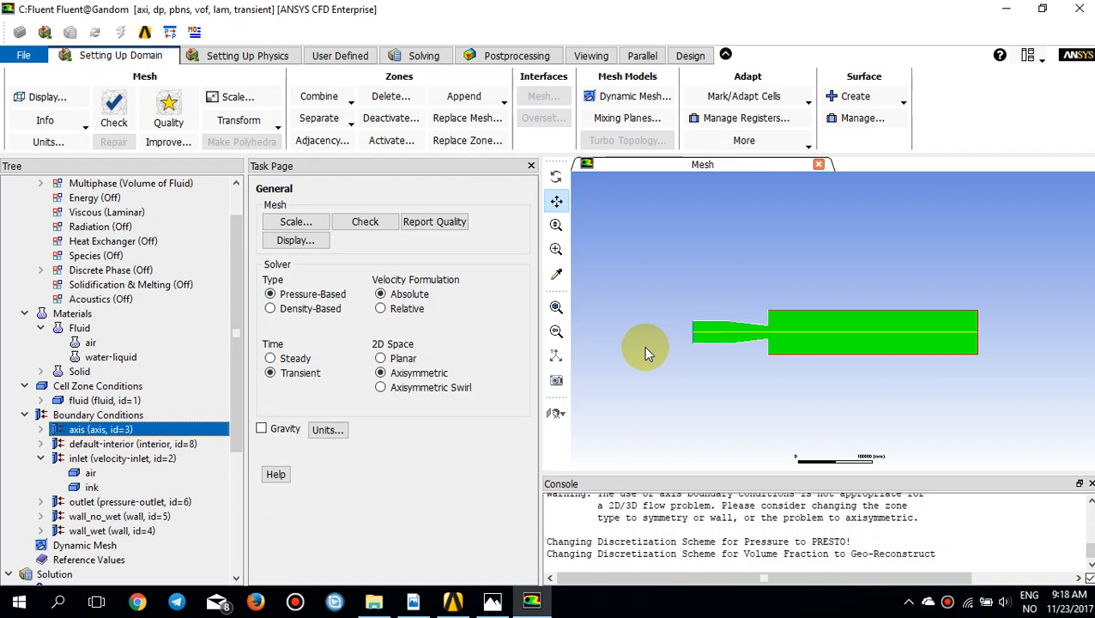
{"action": "left_click", "coordinate": [492, 601]}
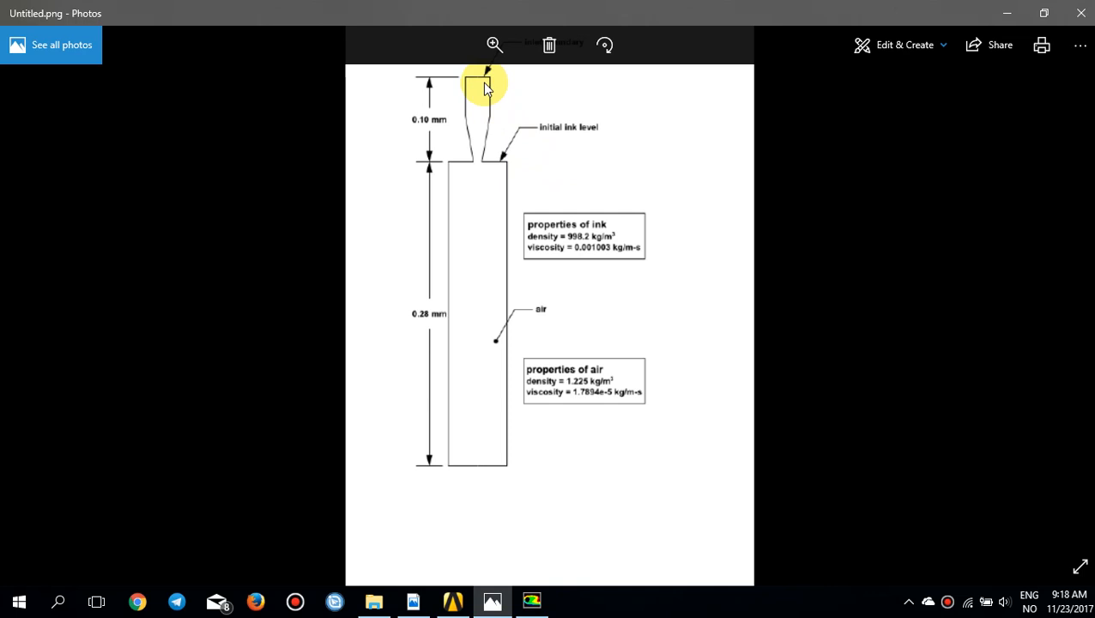
{"action": "left_click", "coordinate": [496, 600]}
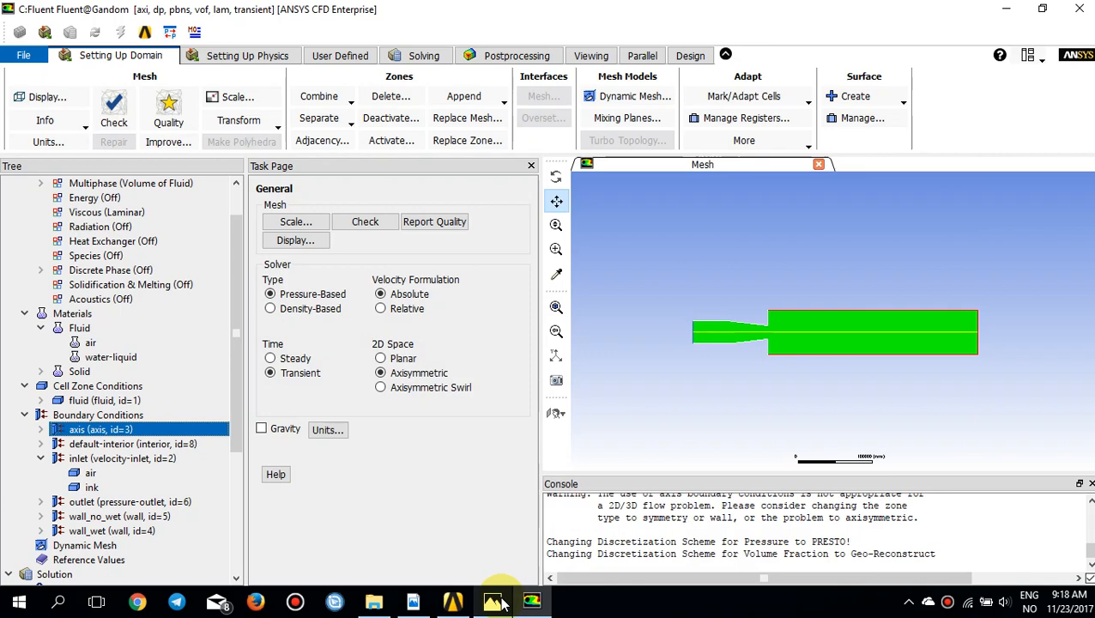
Step: Switch to File Explorer and open the vof folder inside vof_r180 under Fluent Turorial cases
{"action": "left_click", "coordinate": [371, 605]}
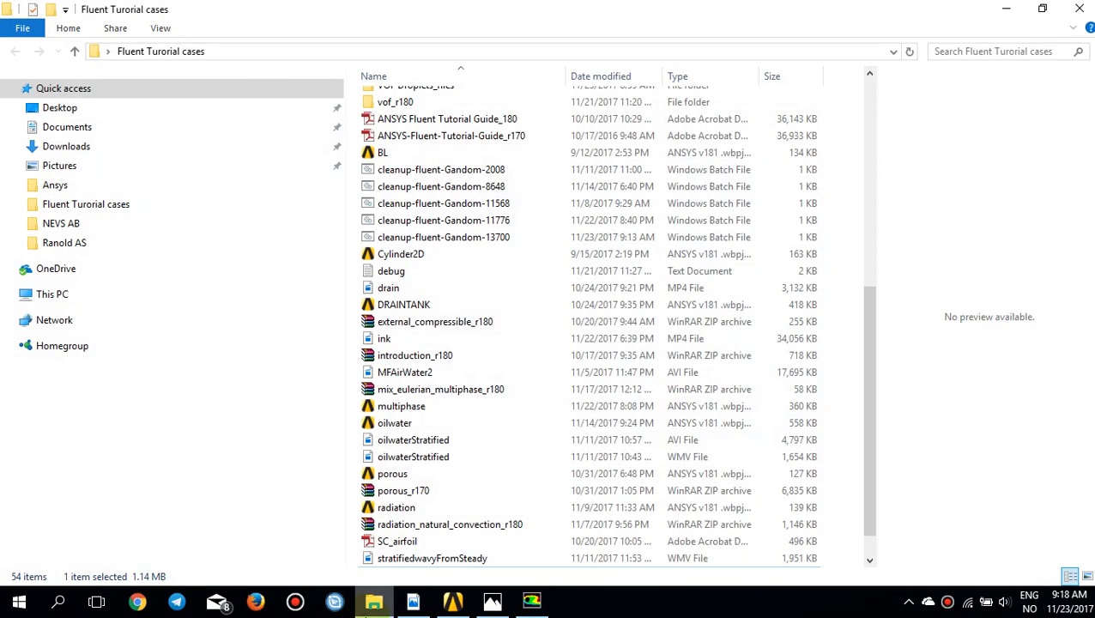
{"action": "scroll", "coordinate": [506, 481], "scroll_direction": "down", "scroll_amount": 1}
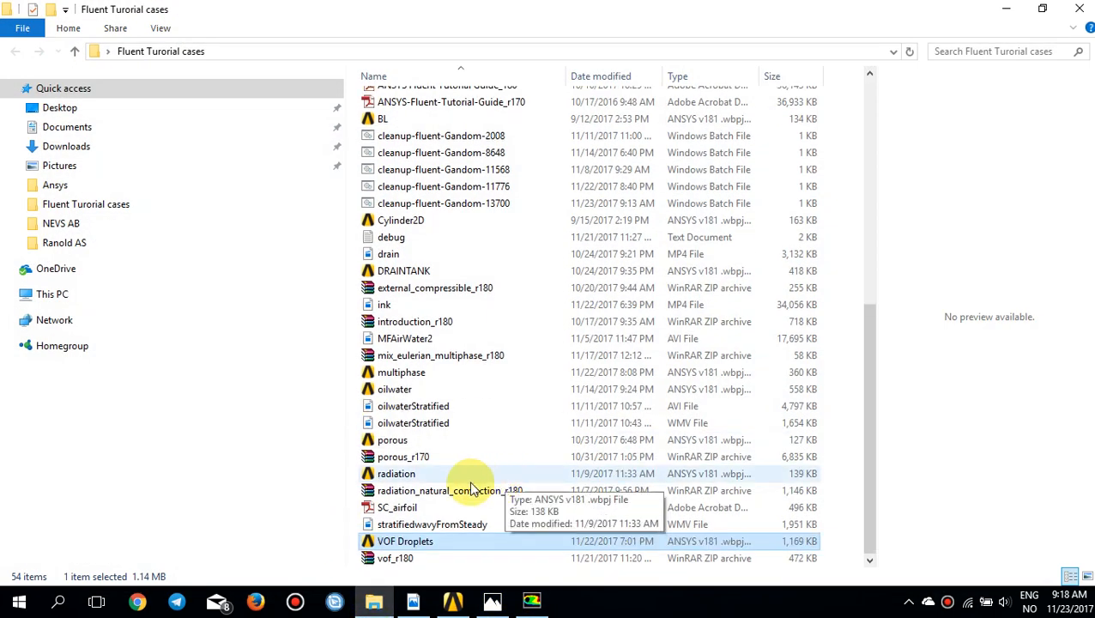
{"action": "scroll", "coordinate": [458, 493], "scroll_direction": "up", "scroll_amount": 2}
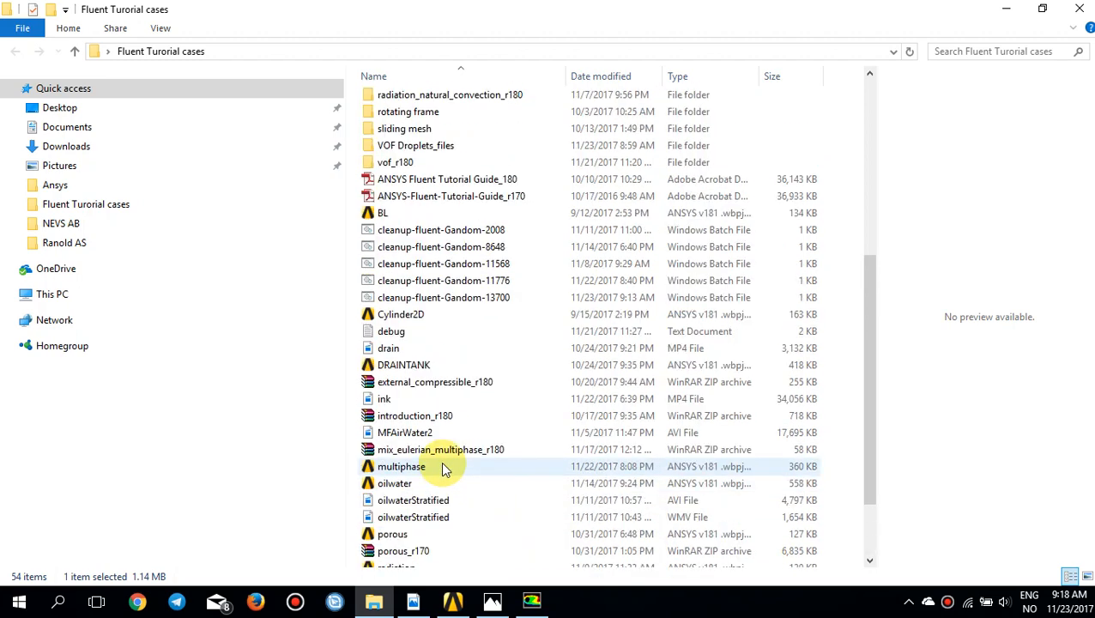
{"action": "scroll", "coordinate": [440, 464], "scroll_direction": "down", "scroll_amount": 2}
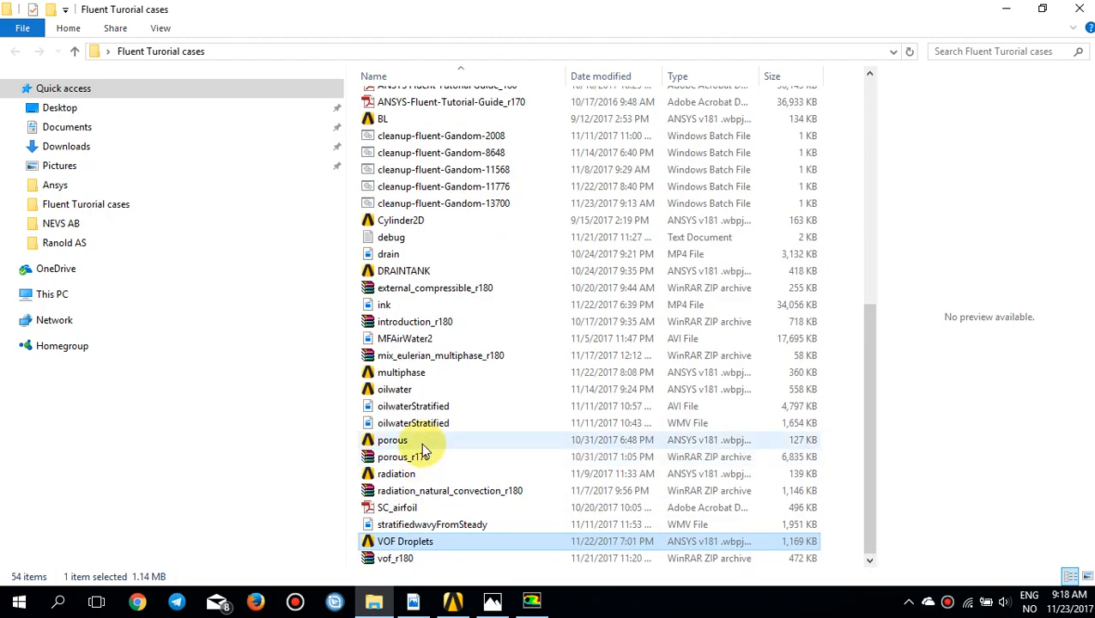
{"action": "scroll", "coordinate": [420, 441], "scroll_direction": "up", "scroll_amount": 3}
{"action": "double_click", "coordinate": [429, 214]}
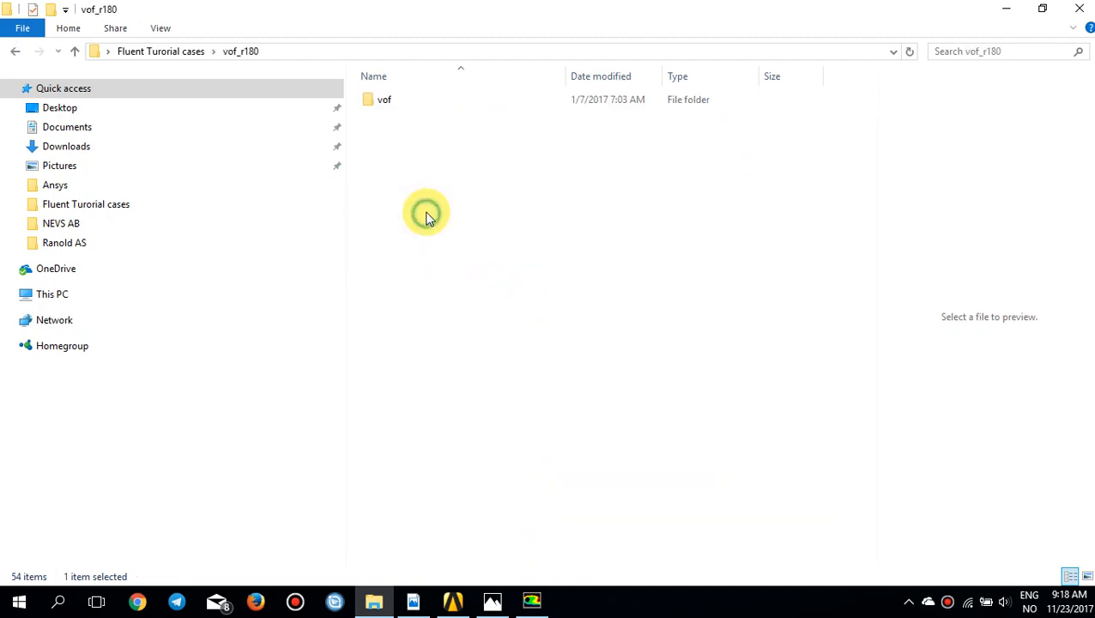
{"action": "double_click", "coordinate": [388, 102]}
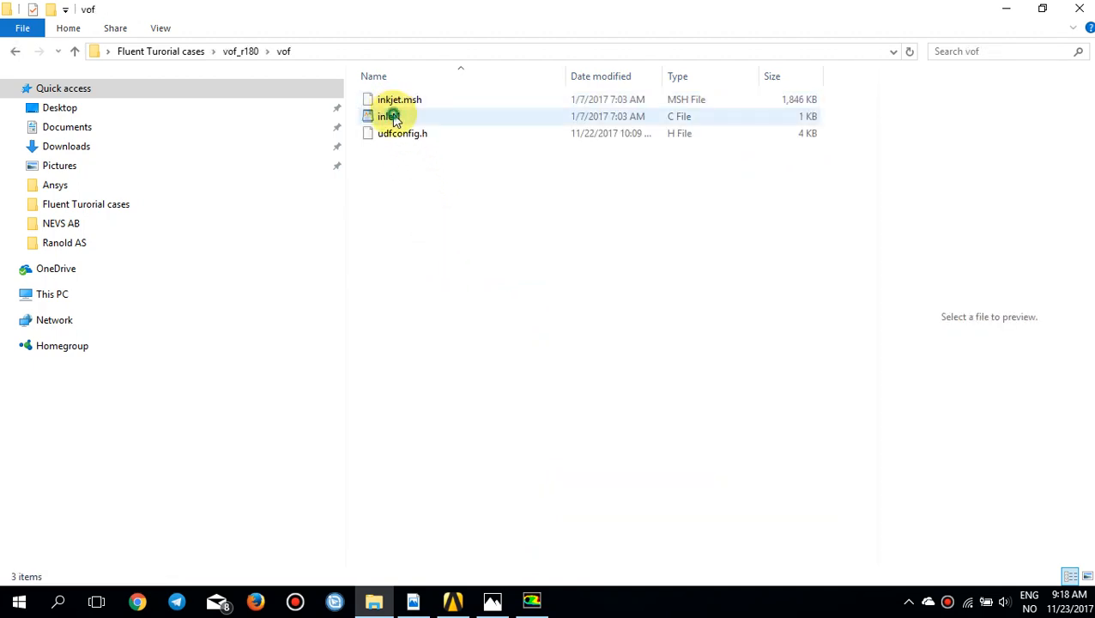
Step: Open the inlet1 C file in Notepad, examine the membrane_speed profile and its flow-time argument, and close the file
{"action": "left_click", "coordinate": [392, 117]}
{"action": "right_click", "coordinate": [403, 119]}
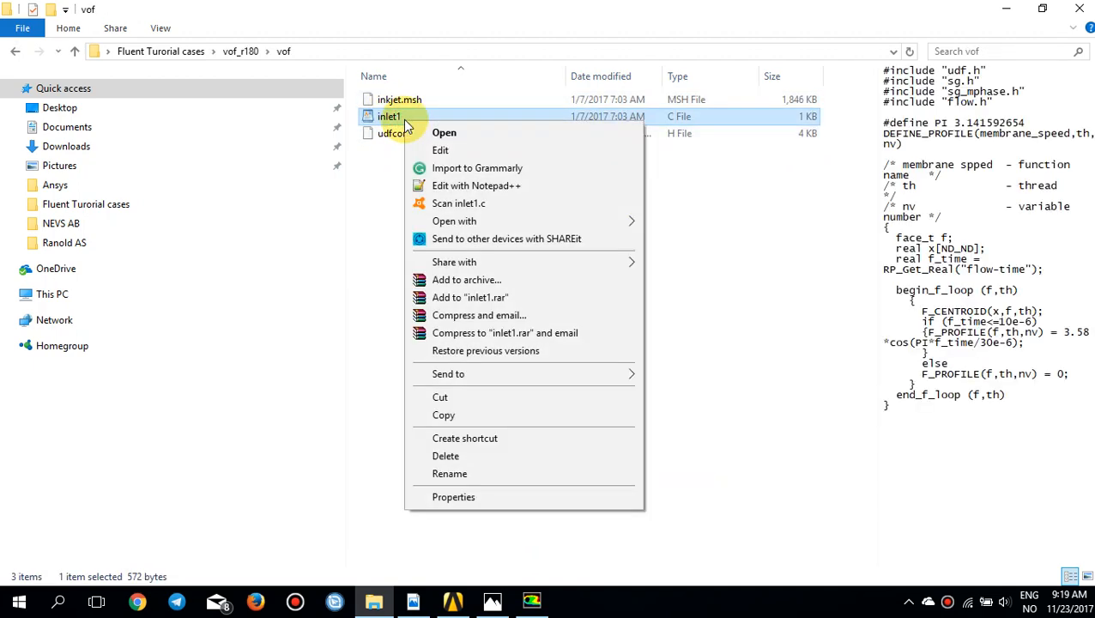
{"action": "left_click", "coordinate": [438, 150]}
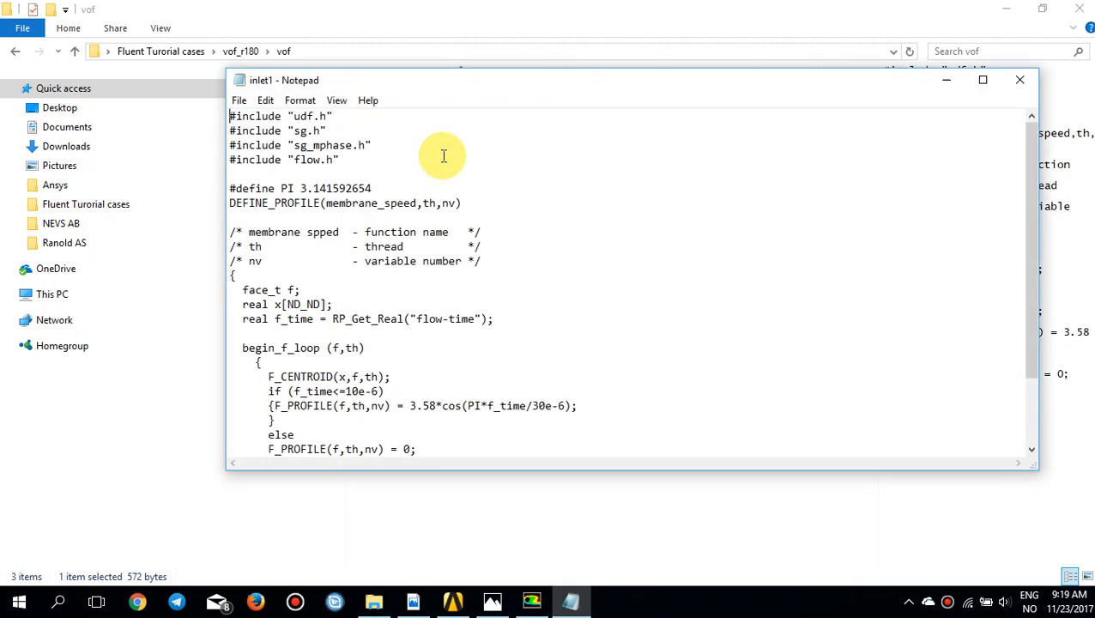
{"action": "double_click", "coordinate": [489, 80]}
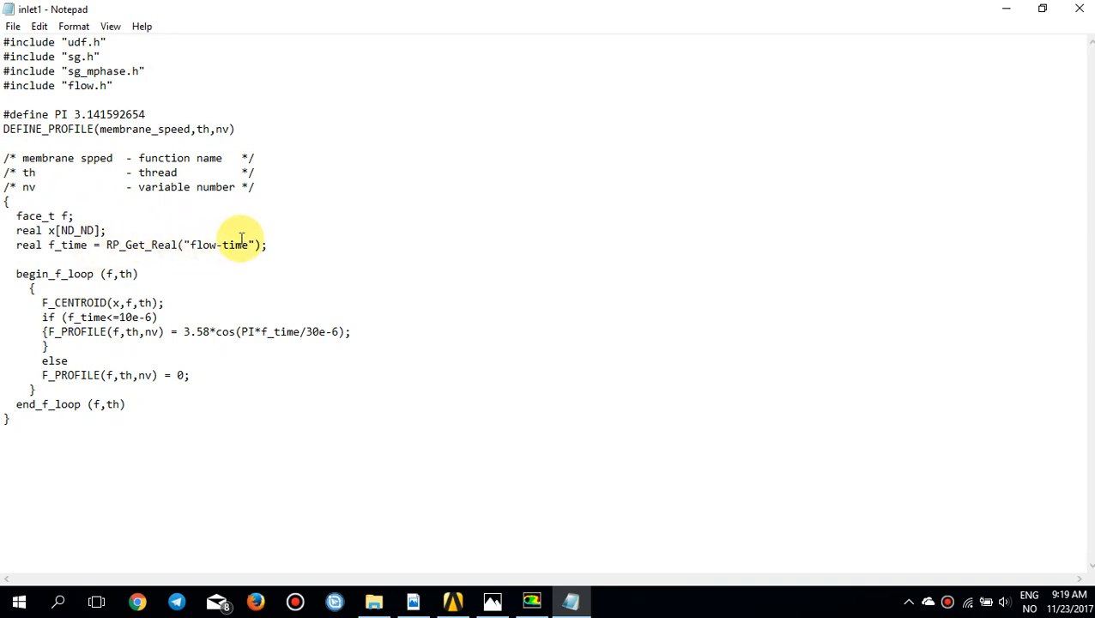
{"action": "left_click_drag", "start_coordinate": [259, 245], "coordinate": [183, 244]}
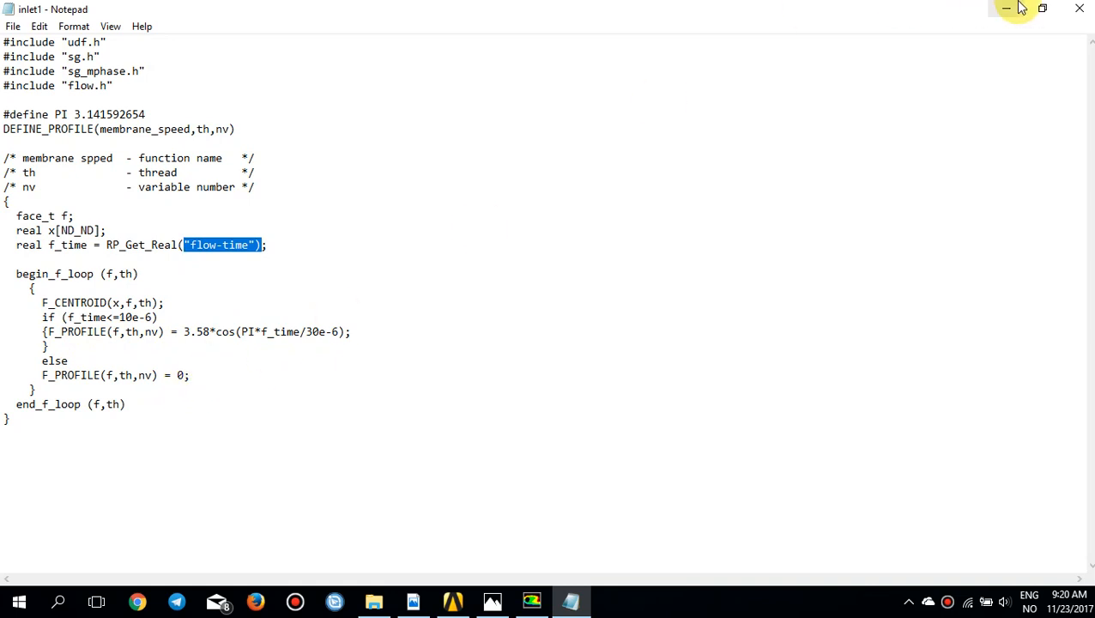
{"action": "left_click", "coordinate": [1078, 7]}
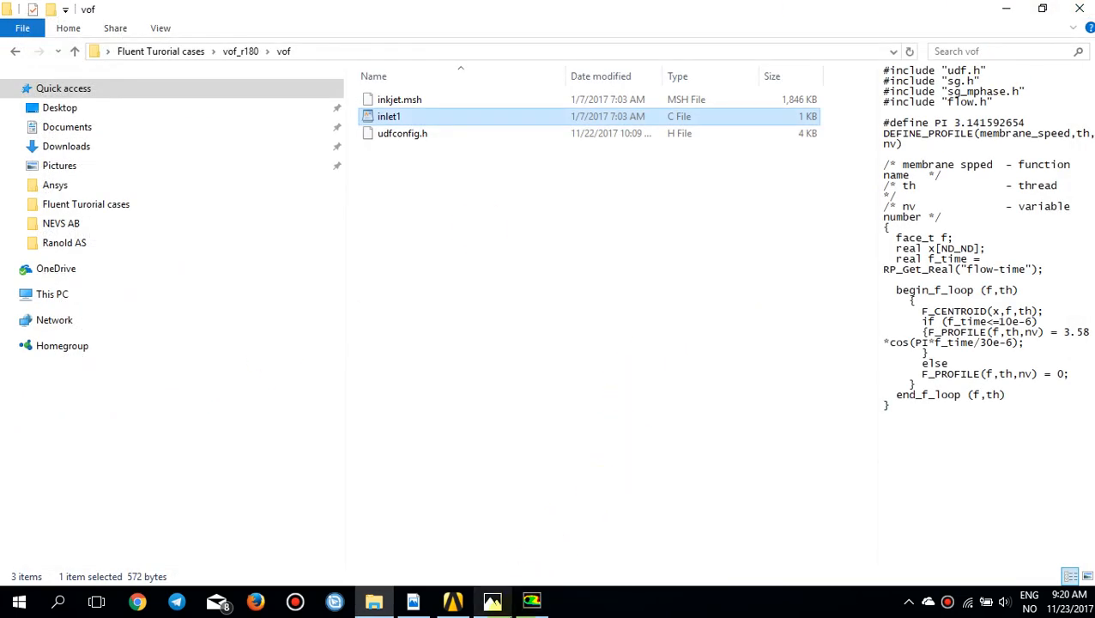
Step: Switch back to Fluent and open the interpreted user-defined function settings
{"action": "left_click", "coordinate": [517, 595]}
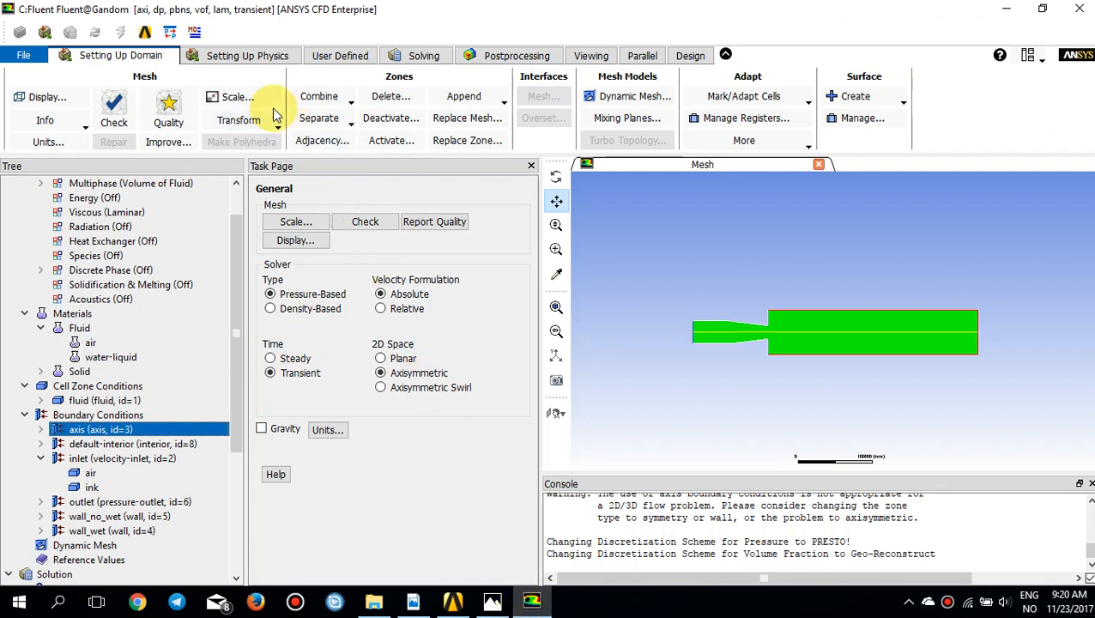
{"action": "left_click", "coordinate": [249, 55]}
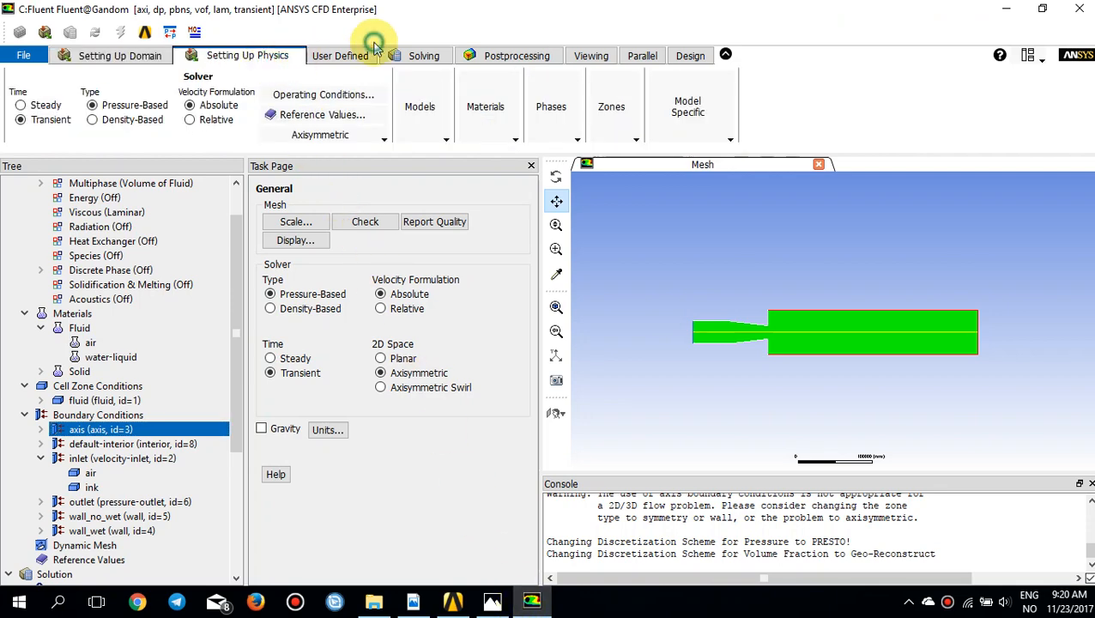
{"action": "left_click", "coordinate": [372, 55]}
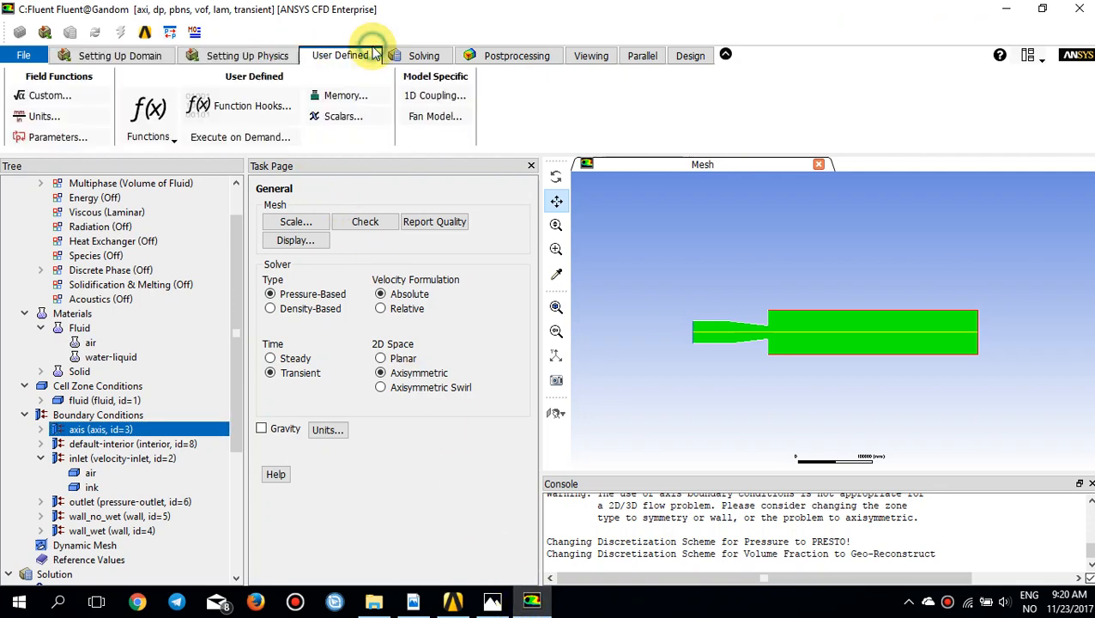
{"action": "left_click", "coordinate": [171, 140]}
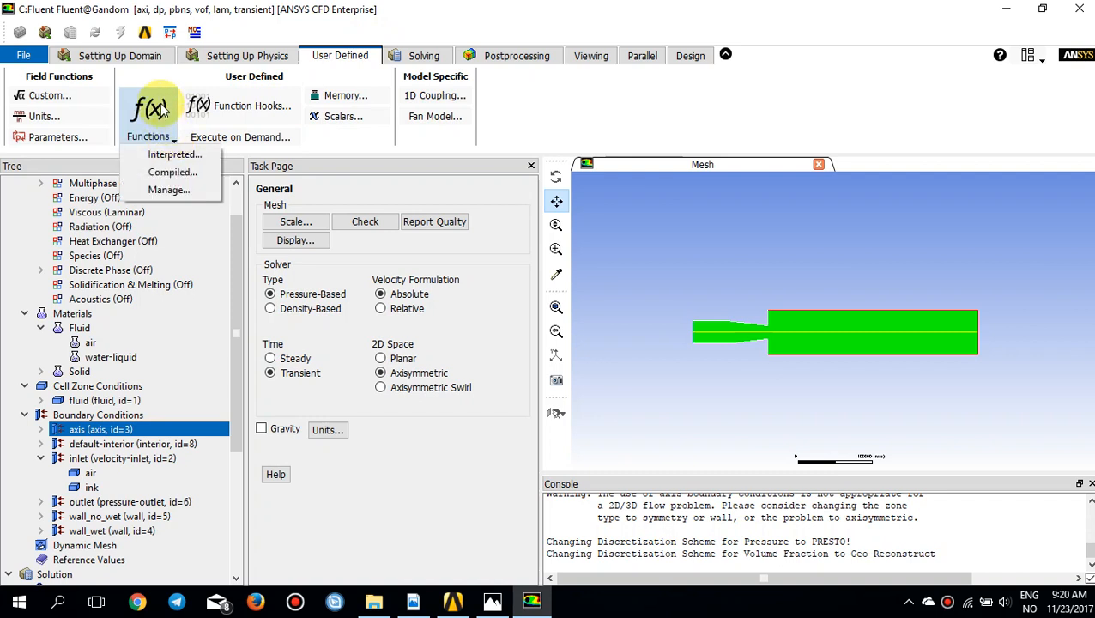
{"action": "left_click", "coordinate": [171, 155]}
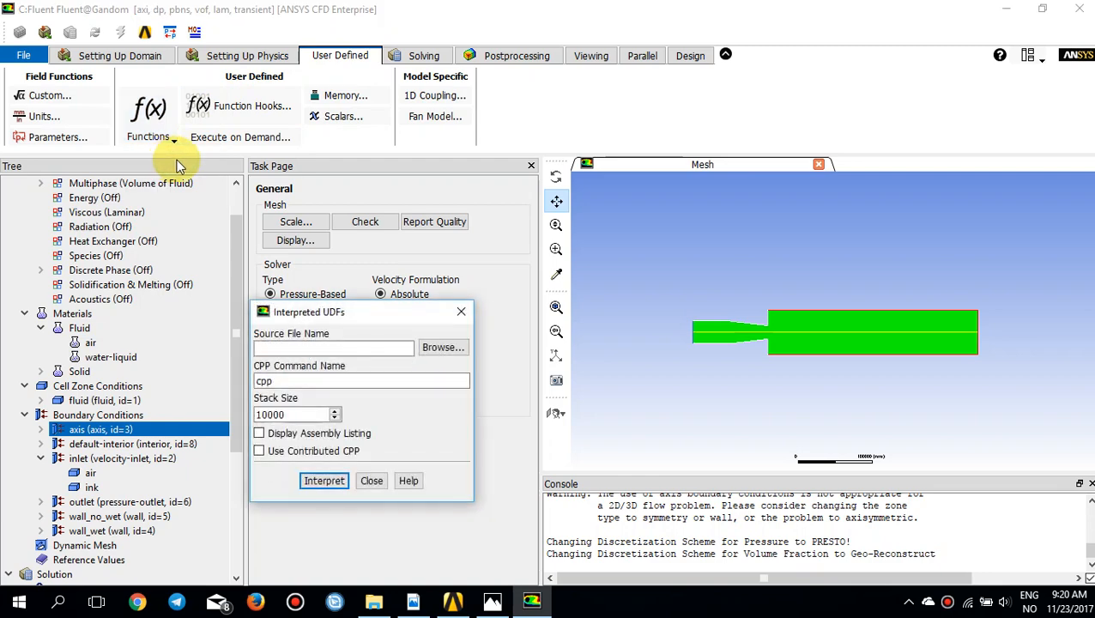
{"action": "left_click", "coordinate": [359, 309]}
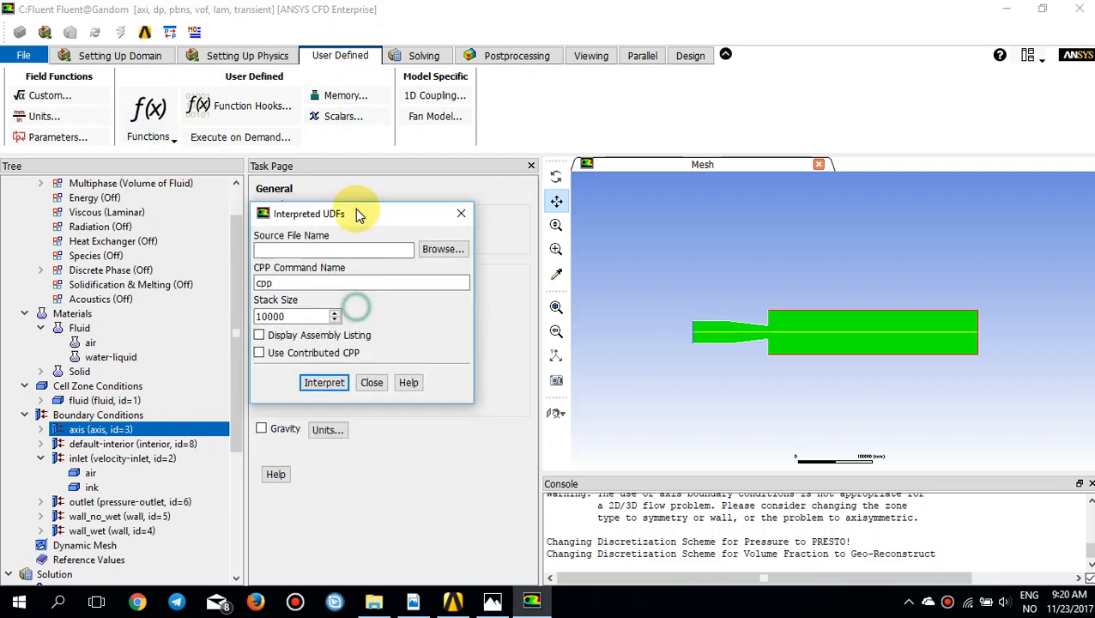
Step: Load inlet1.c from Desktop > Fluent Turorial cases > vof_r180 > vof as the UDF source file, interpret it and close the dialog
{"action": "left_click", "coordinate": [438, 250]}
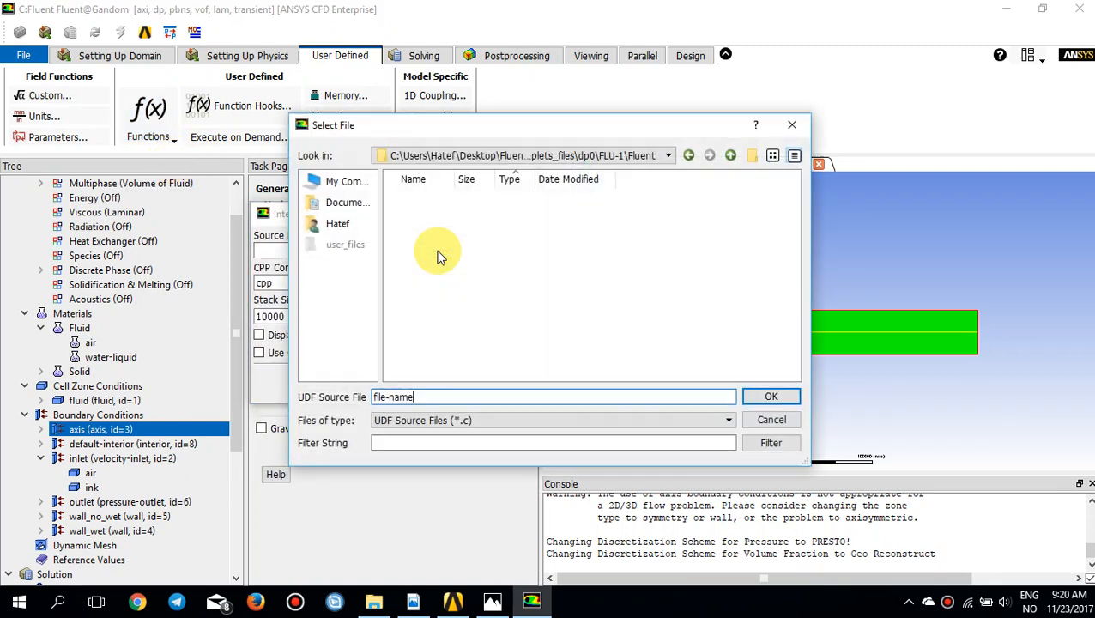
{"action": "left_click", "coordinate": [343, 224]}
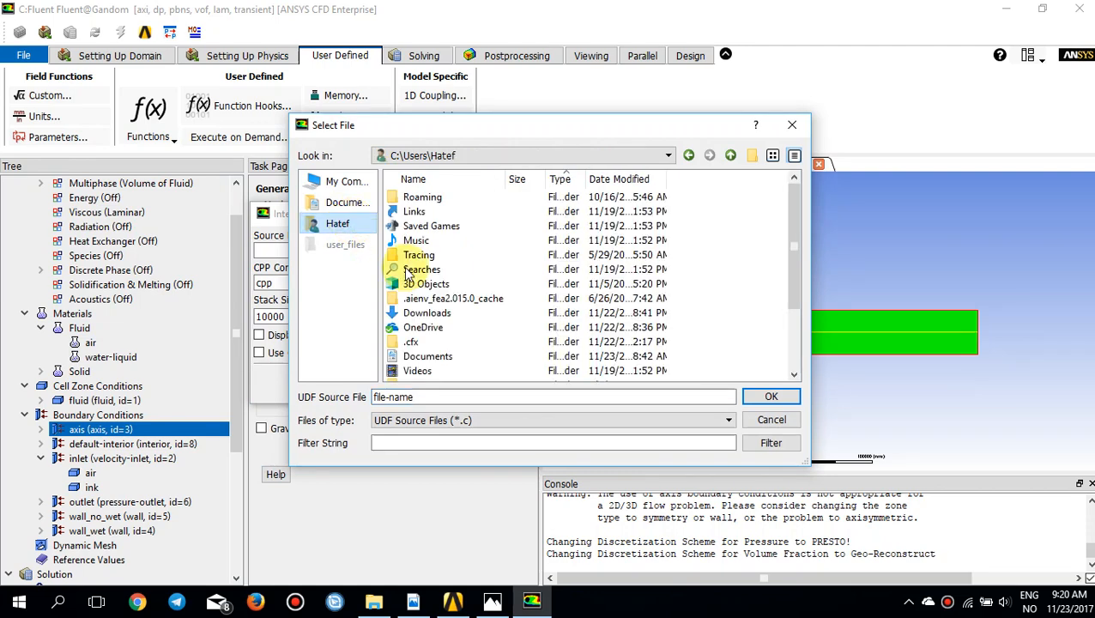
{"action": "scroll", "coordinate": [427, 334], "scroll_direction": "down", "scroll_amount": 2}
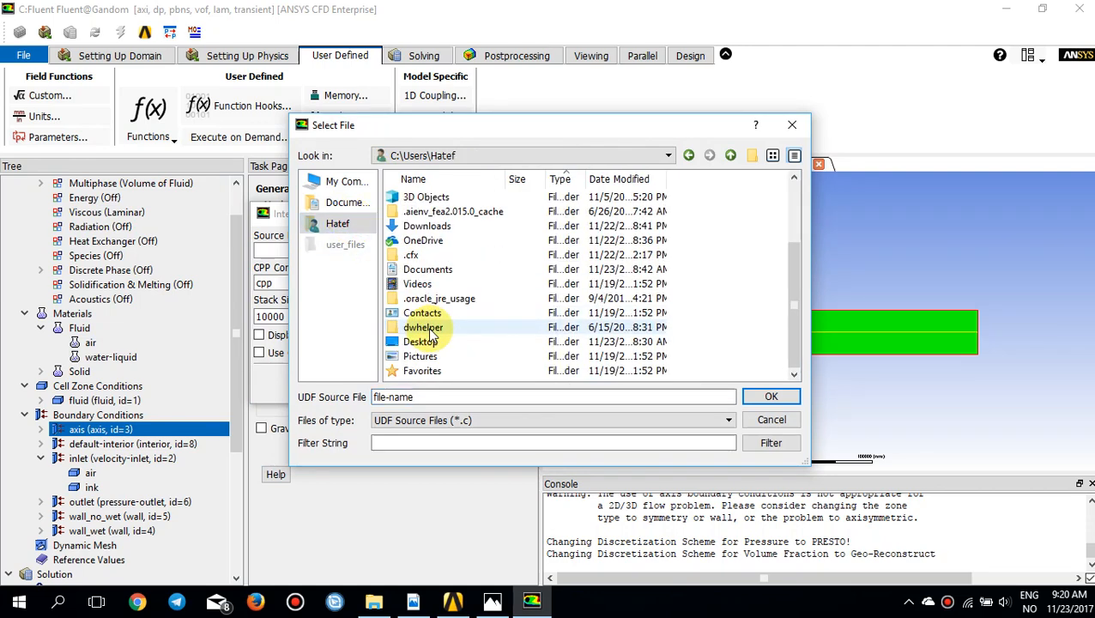
{"action": "double_click", "coordinate": [425, 342]}
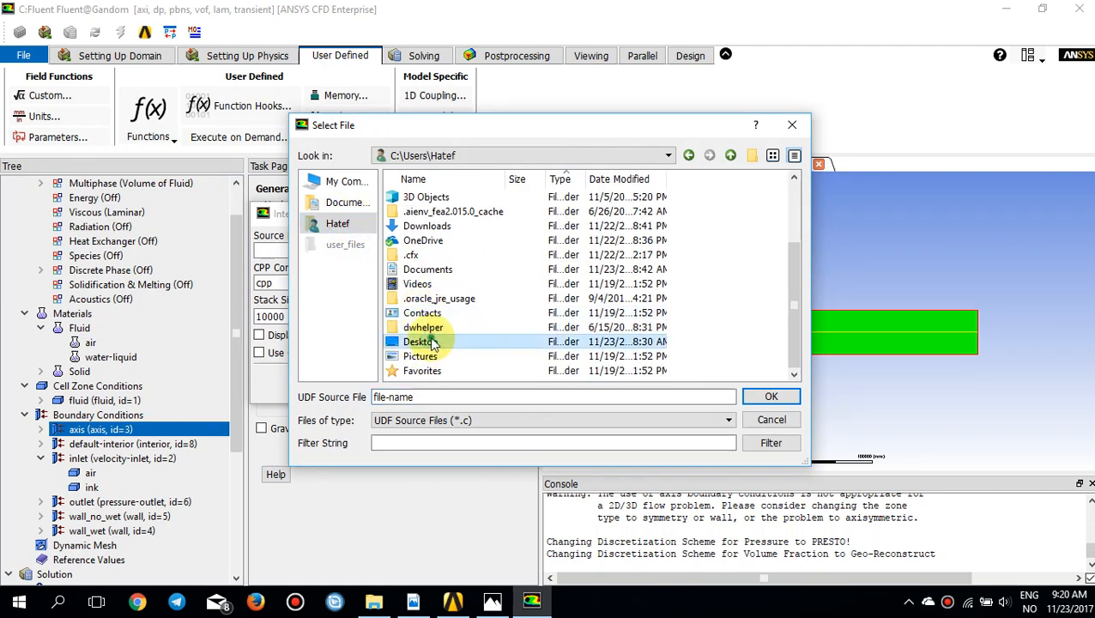
{"action": "double_click", "coordinate": [435, 197]}
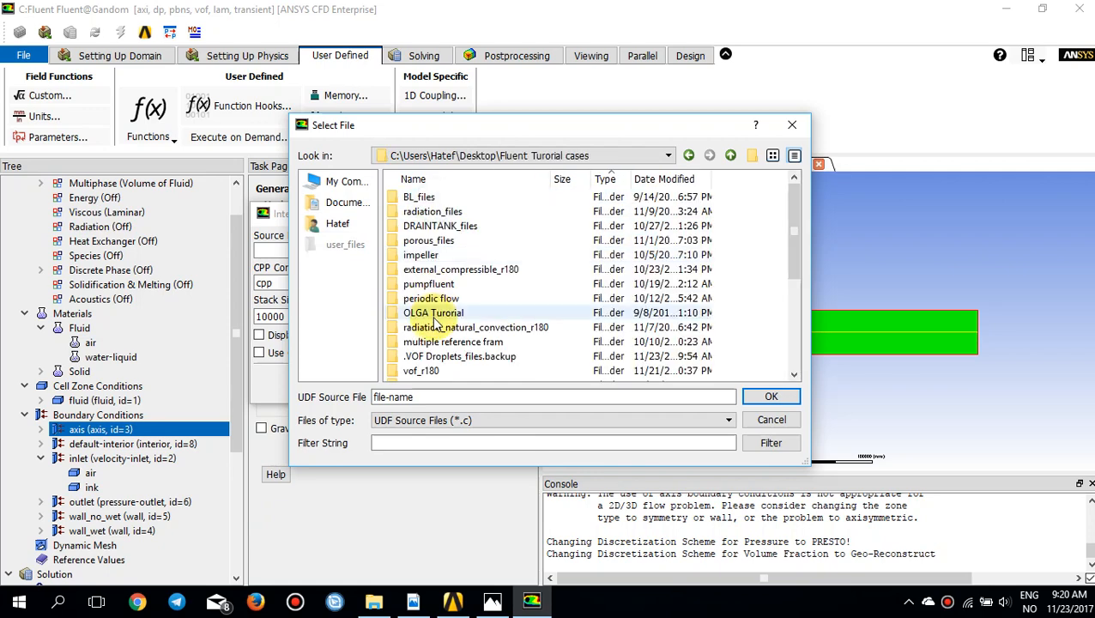
{"action": "double_click", "coordinate": [438, 369]}
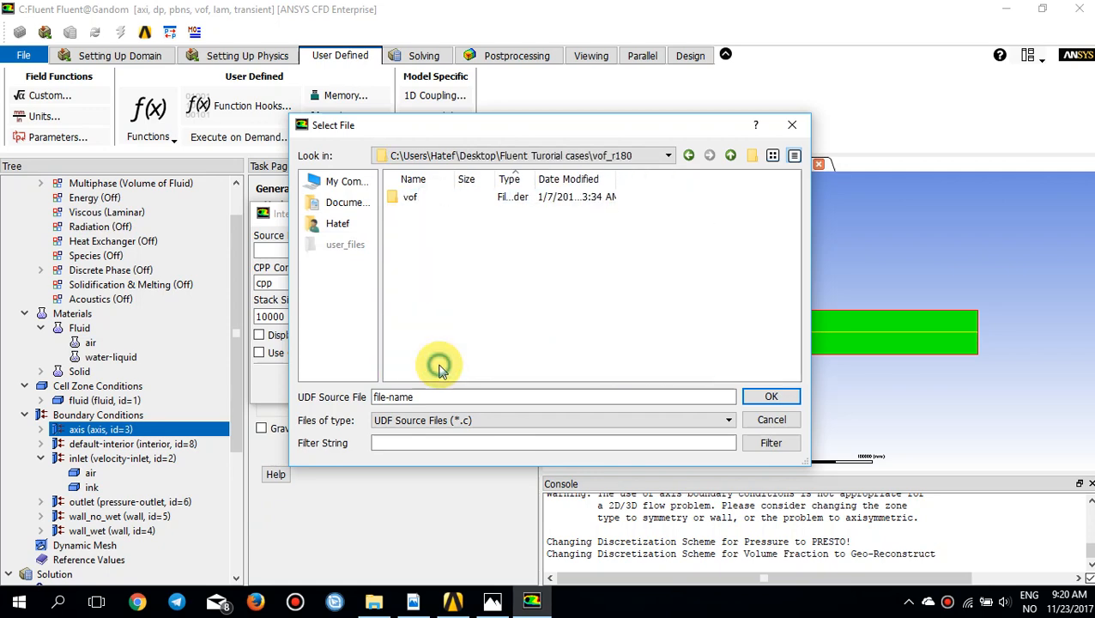
{"action": "left_click", "coordinate": [421, 199]}
{"action": "double_click", "coordinate": [420, 199]}
{"action": "double_click", "coordinate": [418, 199]}
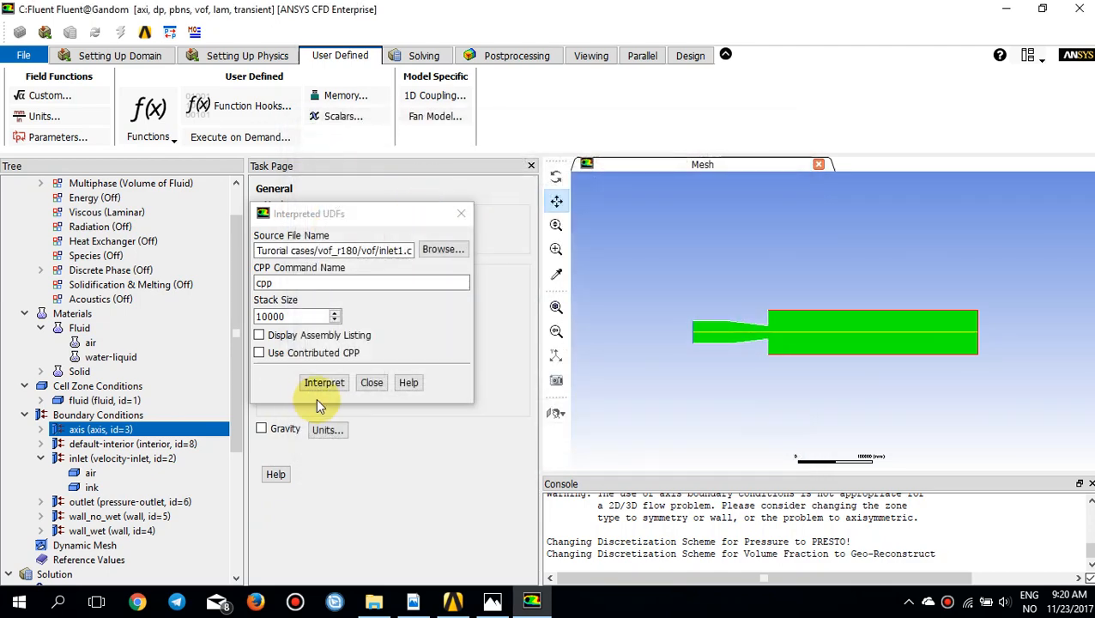
{"action": "left_click", "coordinate": [325, 382]}
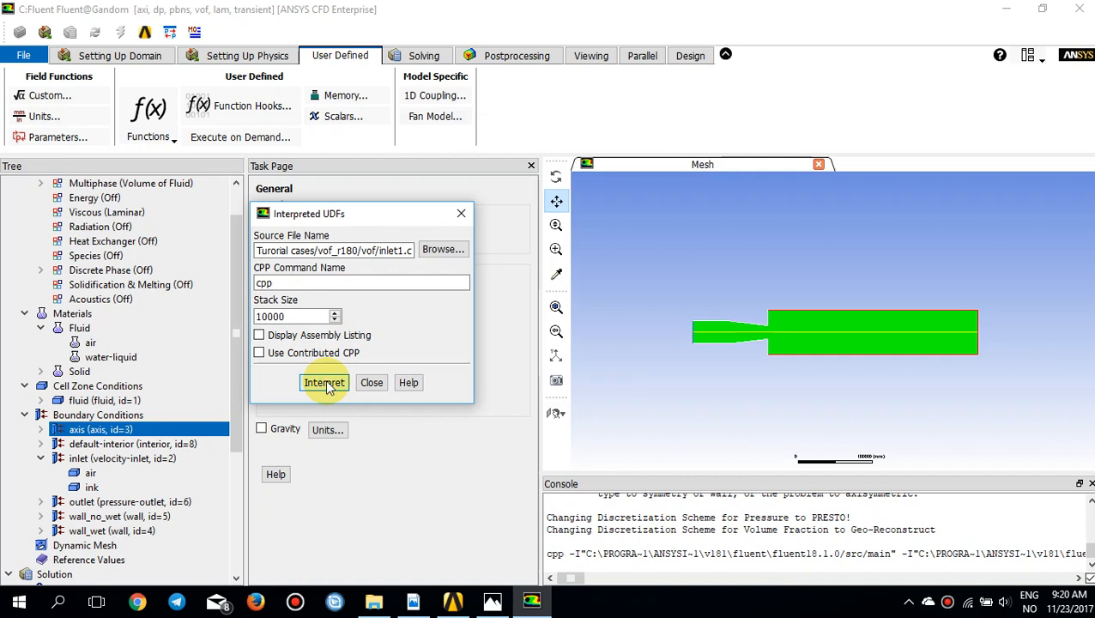
{"action": "left_click", "coordinate": [461, 214]}
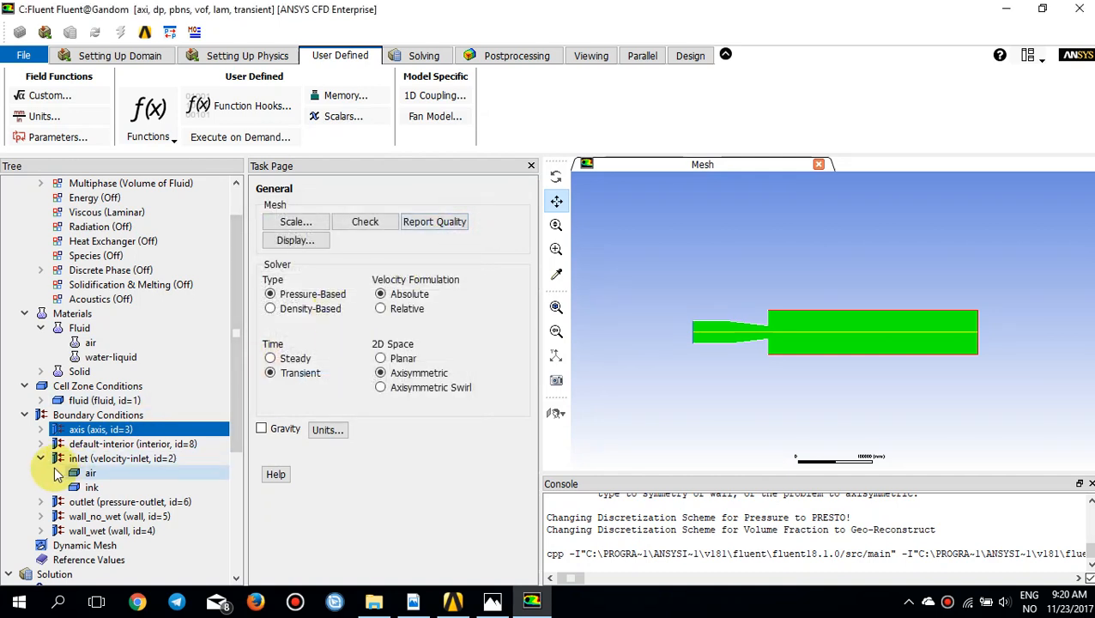
Step: Assign udf membrane_speed to the velocity magnitude of the inlet's mixture phase and apply the velocity inlet settings
{"action": "double_click", "coordinate": [85, 458]}
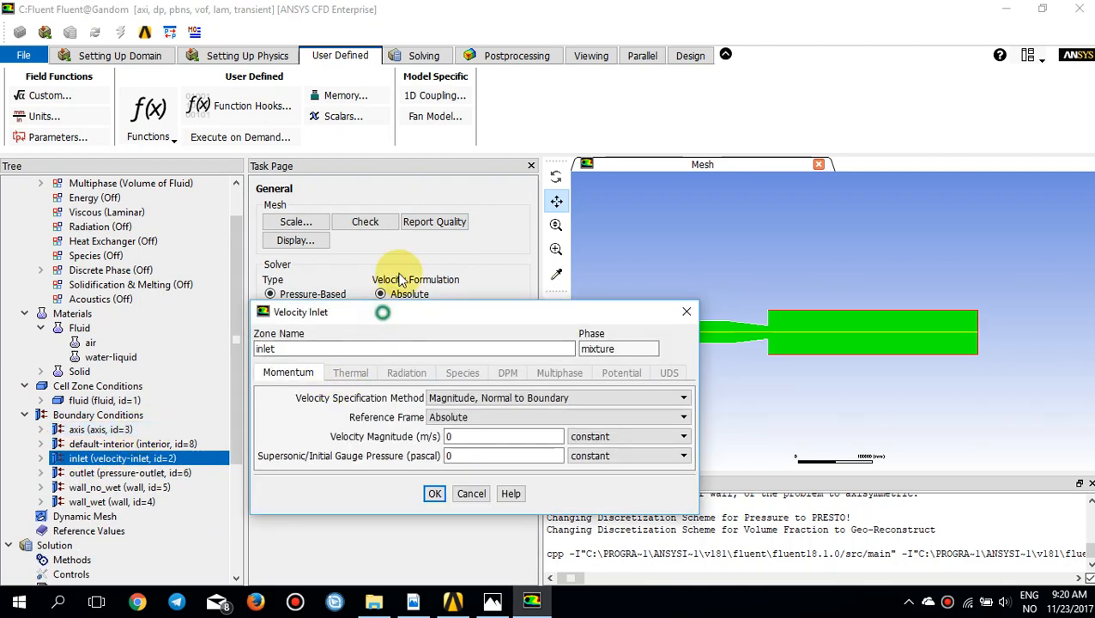
{"action": "left_click_drag", "start_coordinate": [403, 311], "coordinate": [407, 210]}
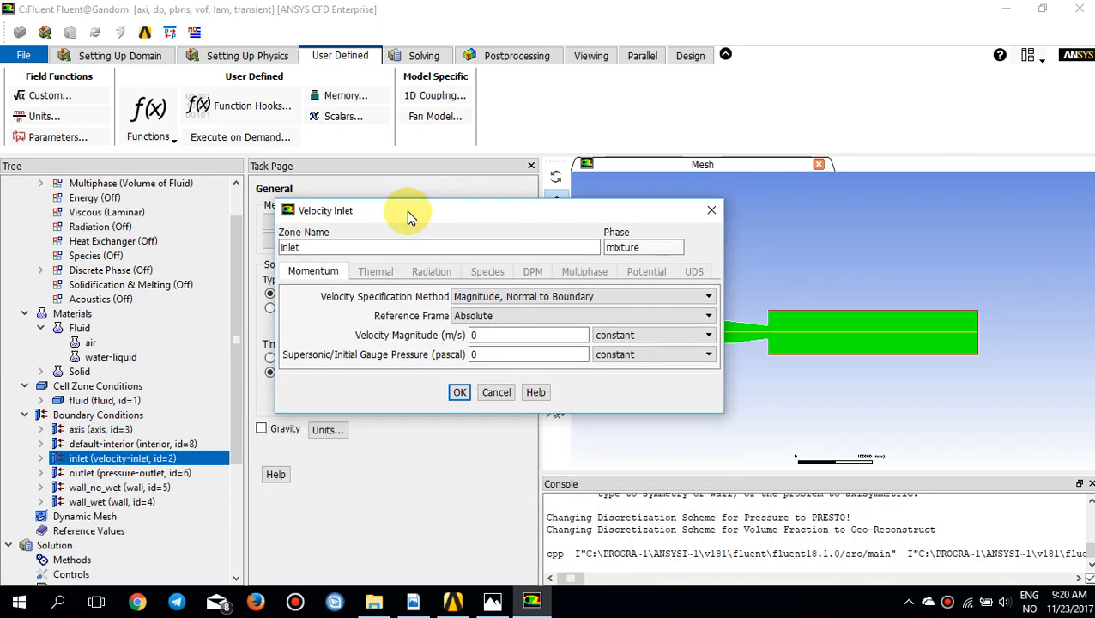
{"action": "left_click", "coordinate": [649, 336]}
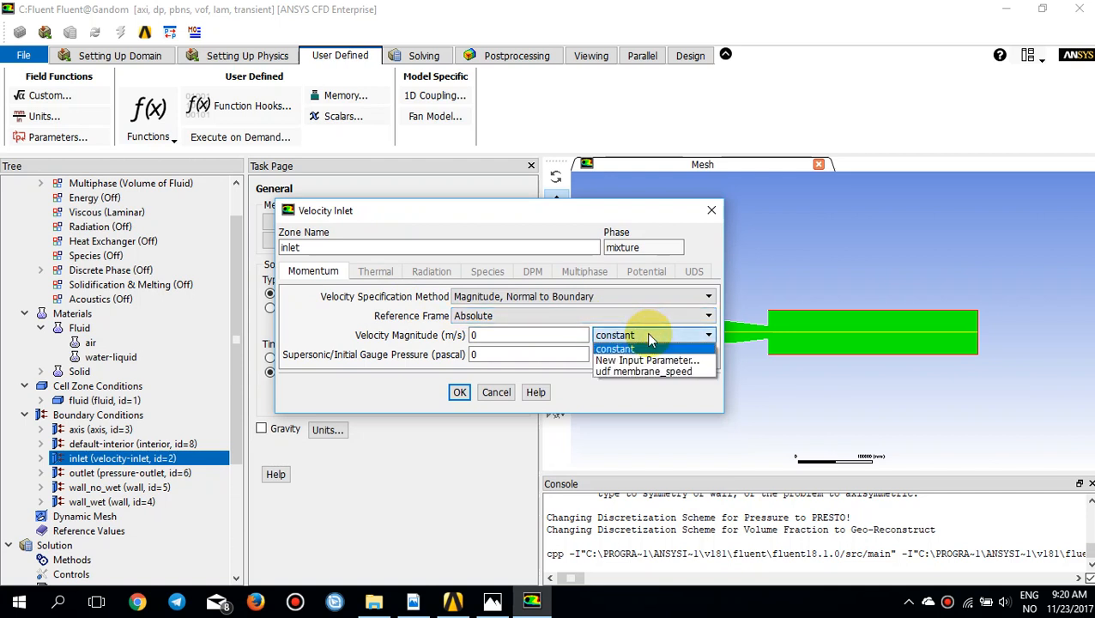
{"action": "left_click", "coordinate": [642, 370]}
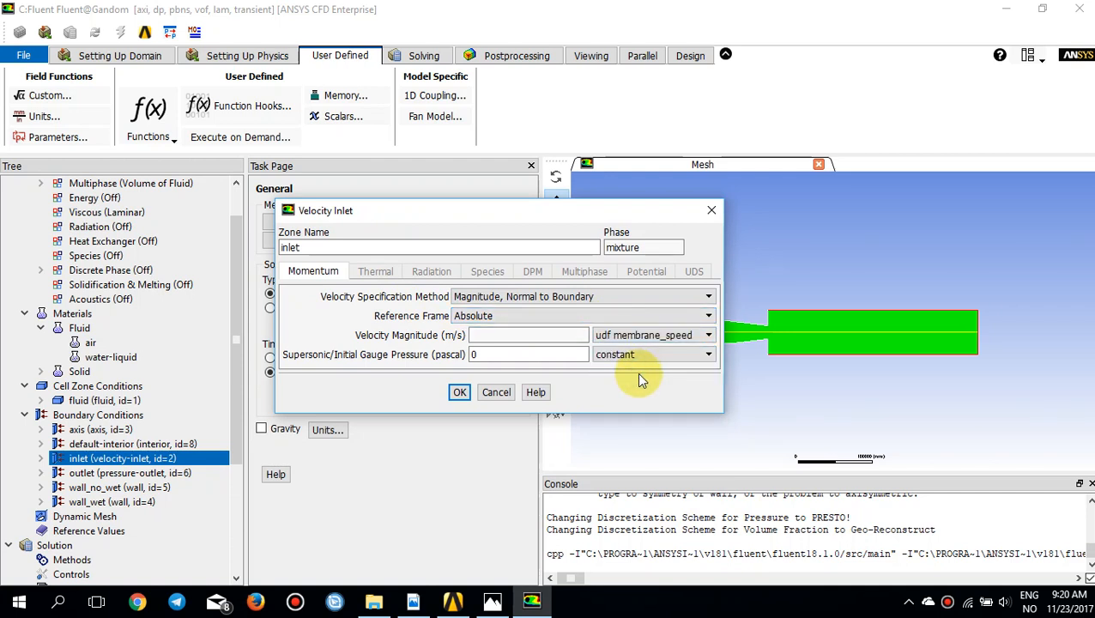
{"action": "left_click", "coordinate": [459, 392]}
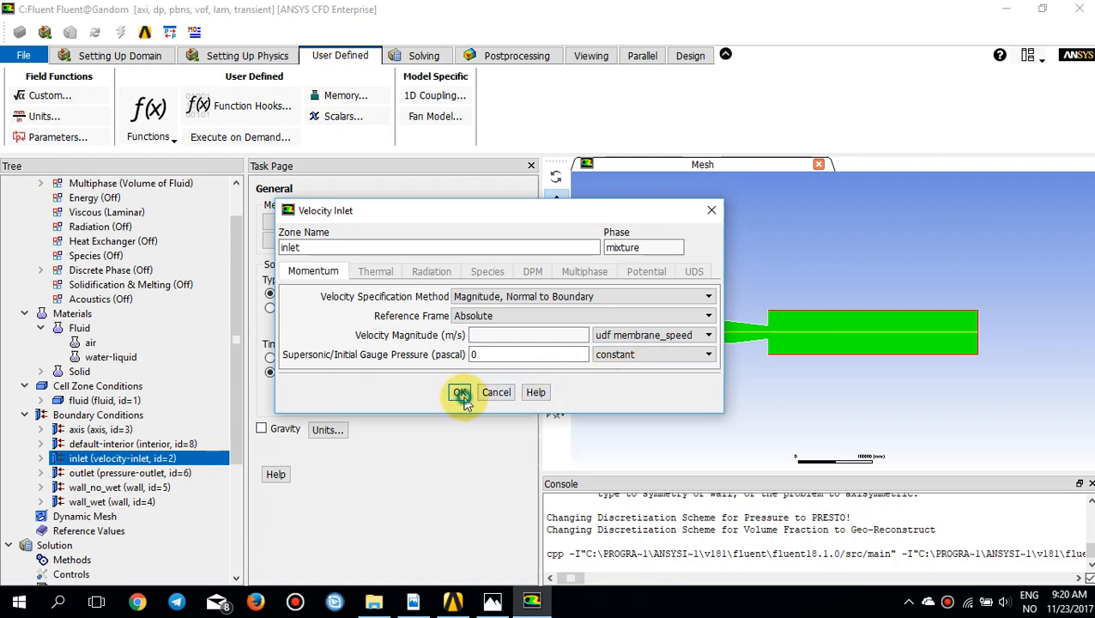
Step: Set the ink phase's volume fraction at the inlet to 1 as a constant
{"action": "left_click", "coordinate": [43, 459]}
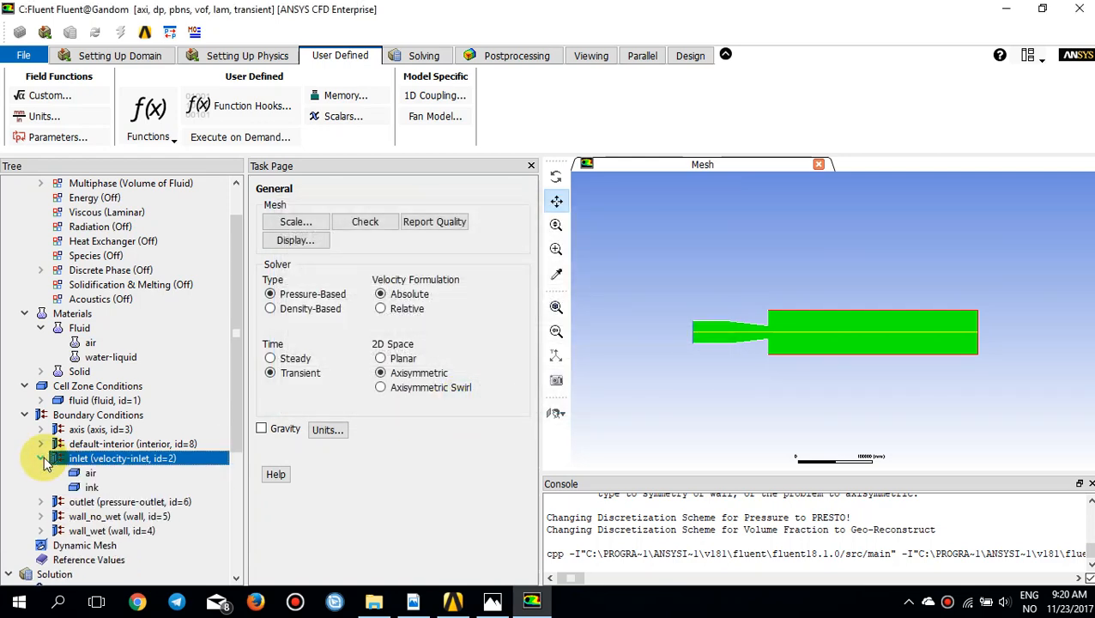
{"action": "double_click", "coordinate": [94, 487]}
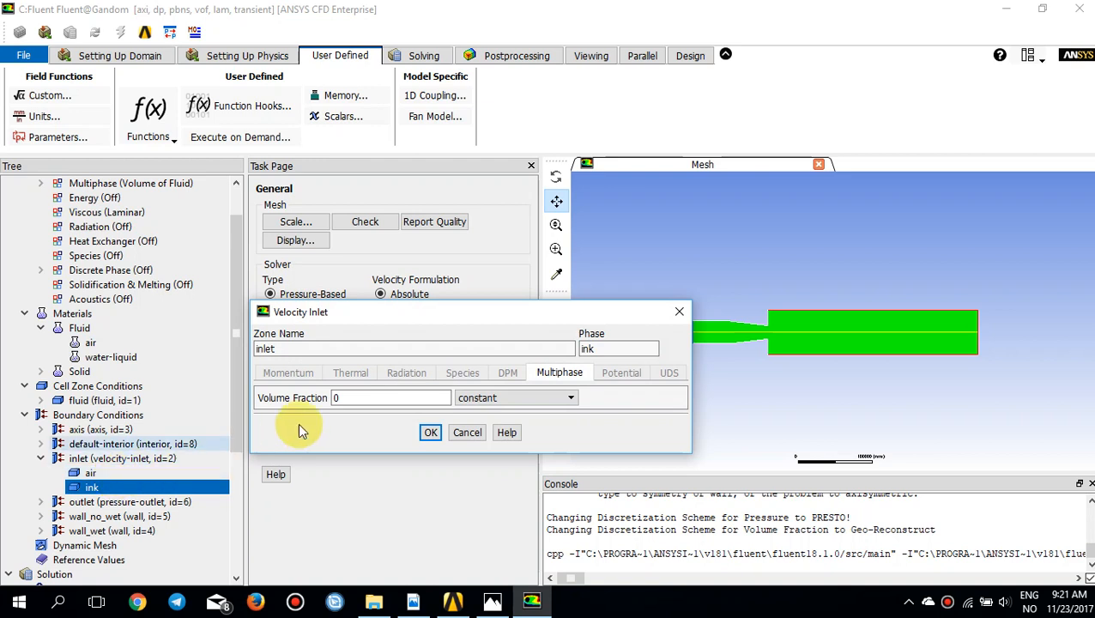
{"action": "double_click", "coordinate": [353, 399]}
{"action": "type", "text": "1"}
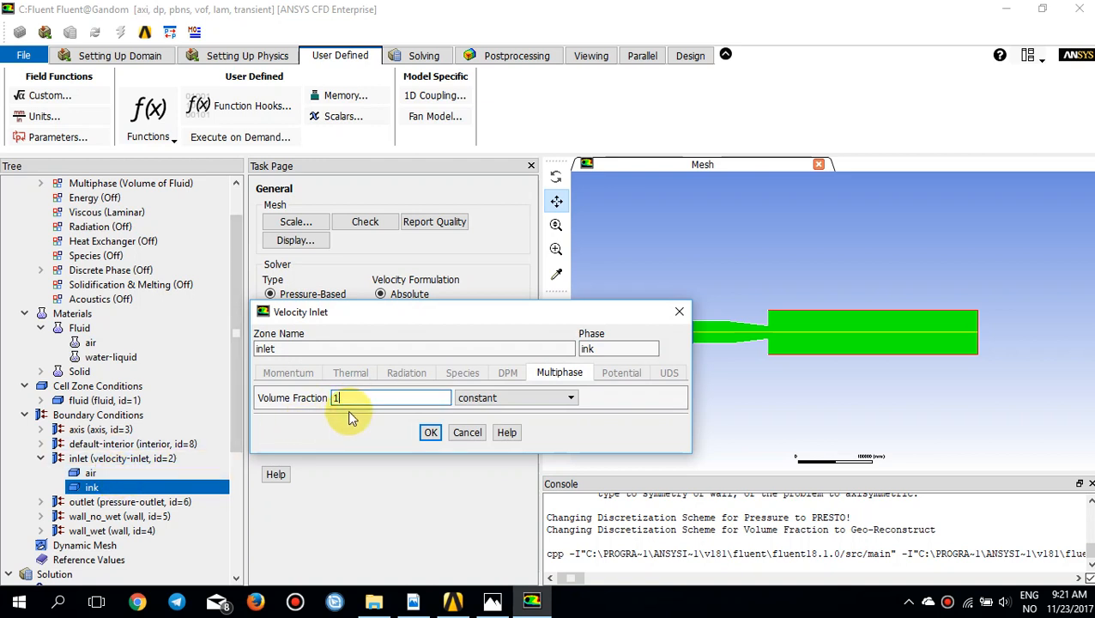
{"action": "left_click", "coordinate": [430, 433]}
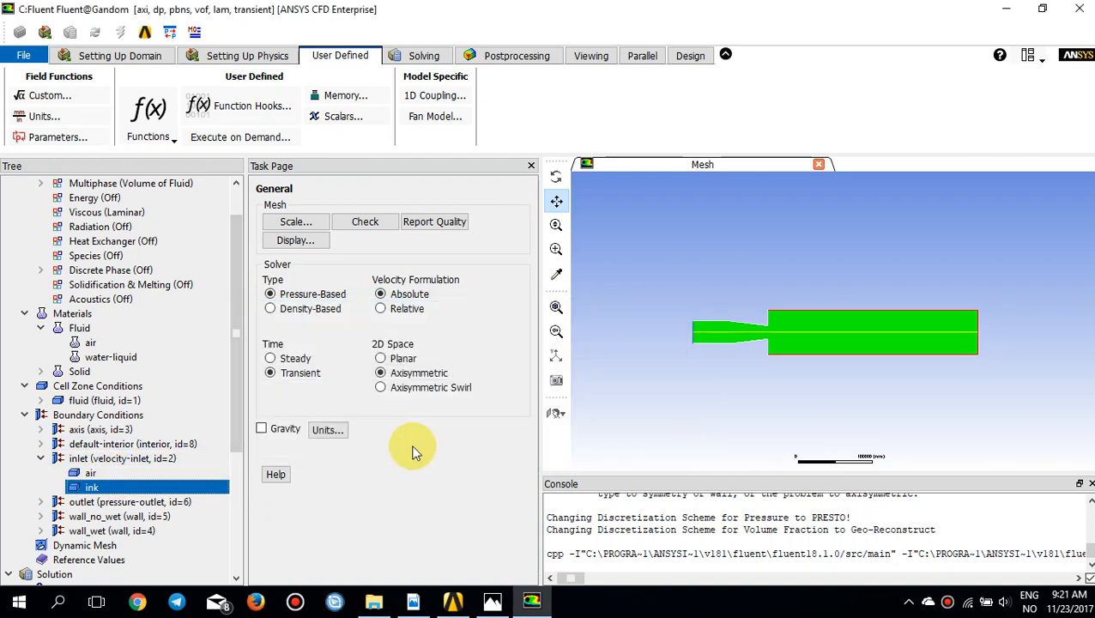
Step: View the outlet's mixture-level pressure outlet settings and close them
{"action": "left_click", "coordinate": [60, 504]}
{"action": "double_click", "coordinate": [96, 503]}
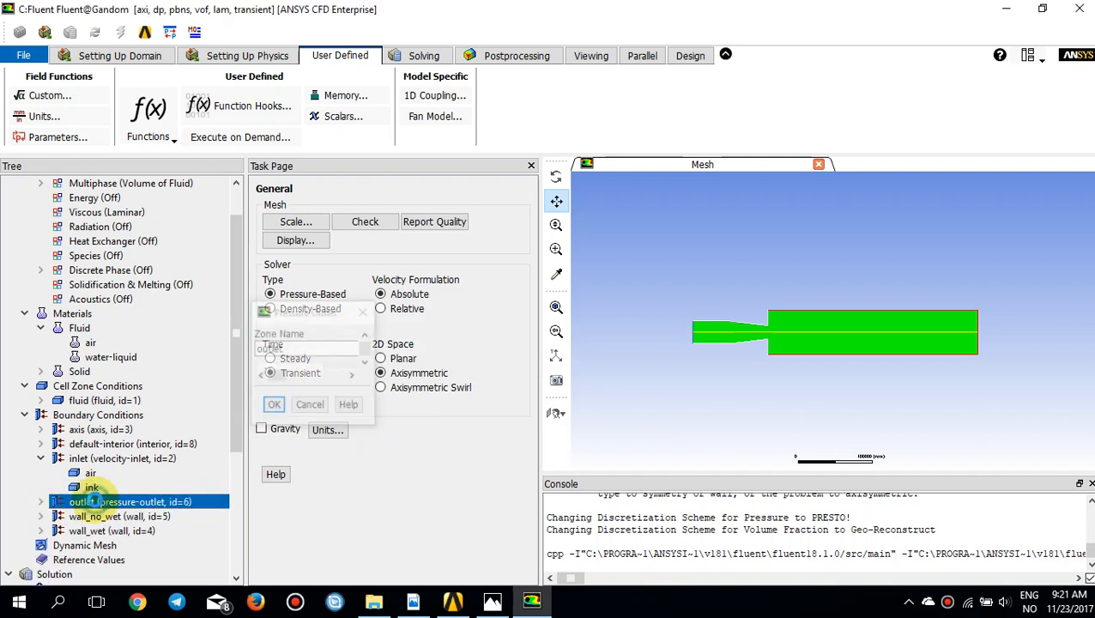
{"action": "left_click", "coordinate": [693, 320]}
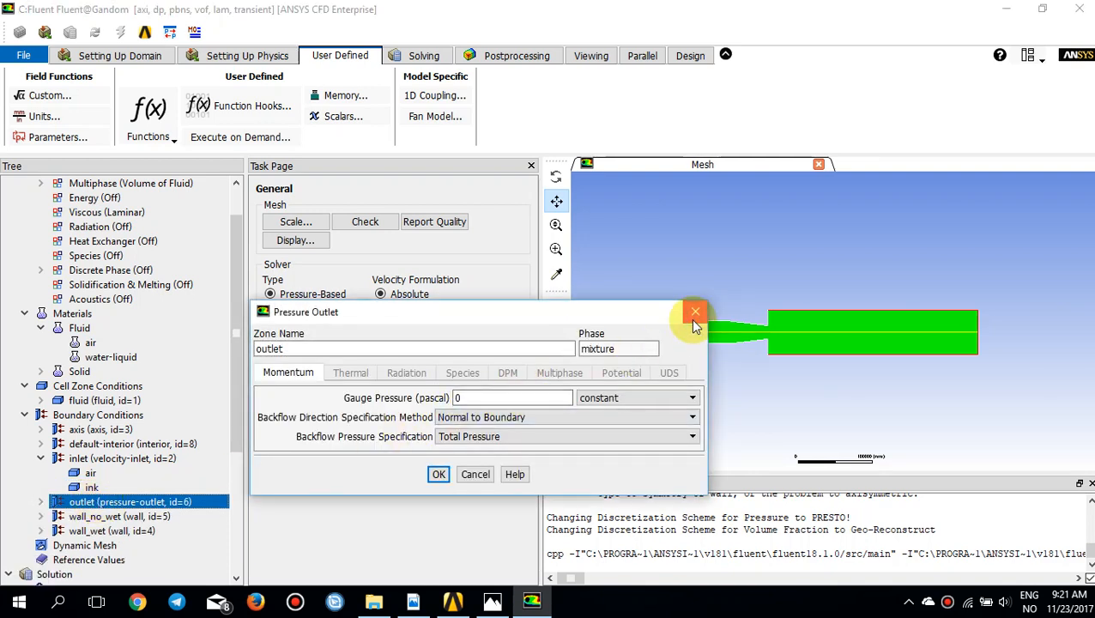
Step: Accept a constant backflow volume fraction of 0 for the ink phase at the pressure outlet
{"action": "left_click", "coordinate": [41, 502]}
{"action": "left_click", "coordinate": [90, 530]}
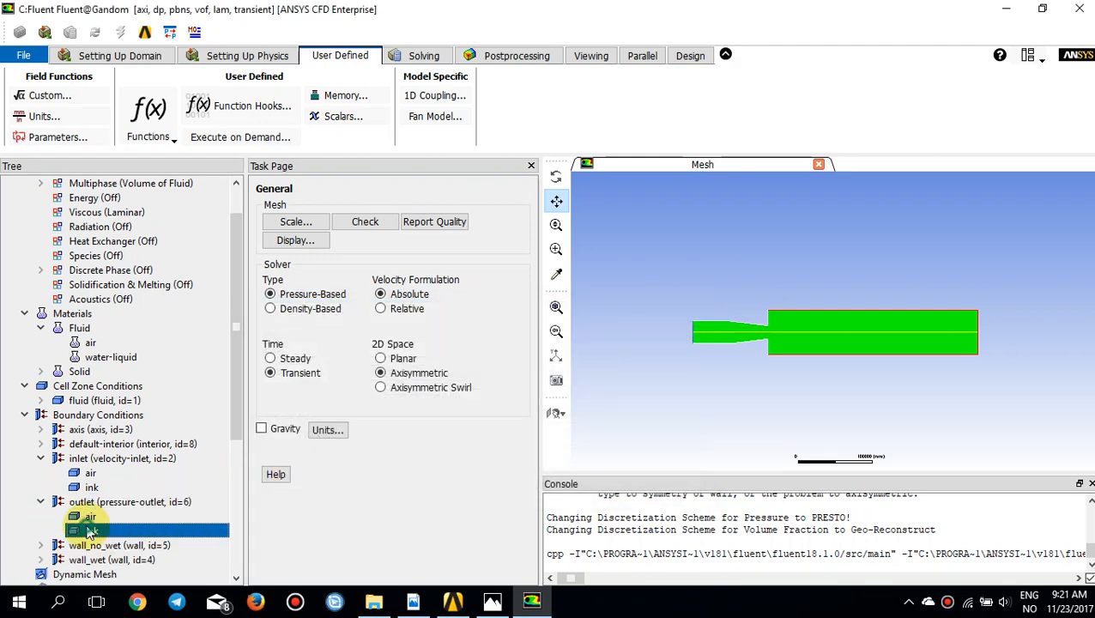
{"action": "double_click", "coordinate": [90, 530]}
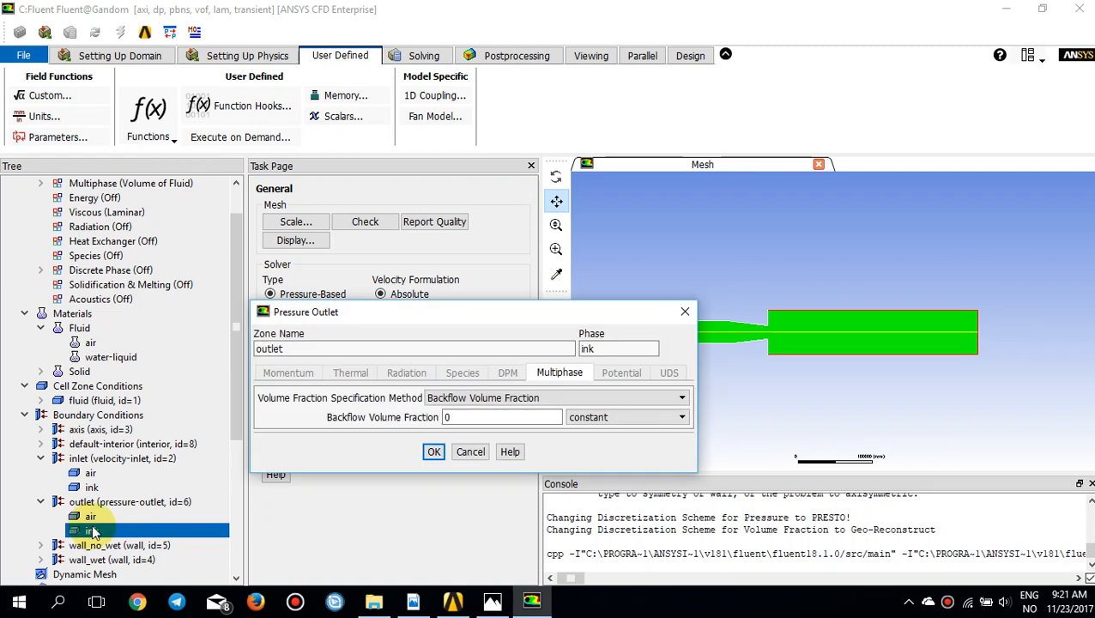
{"action": "double_click", "coordinate": [493, 417]}
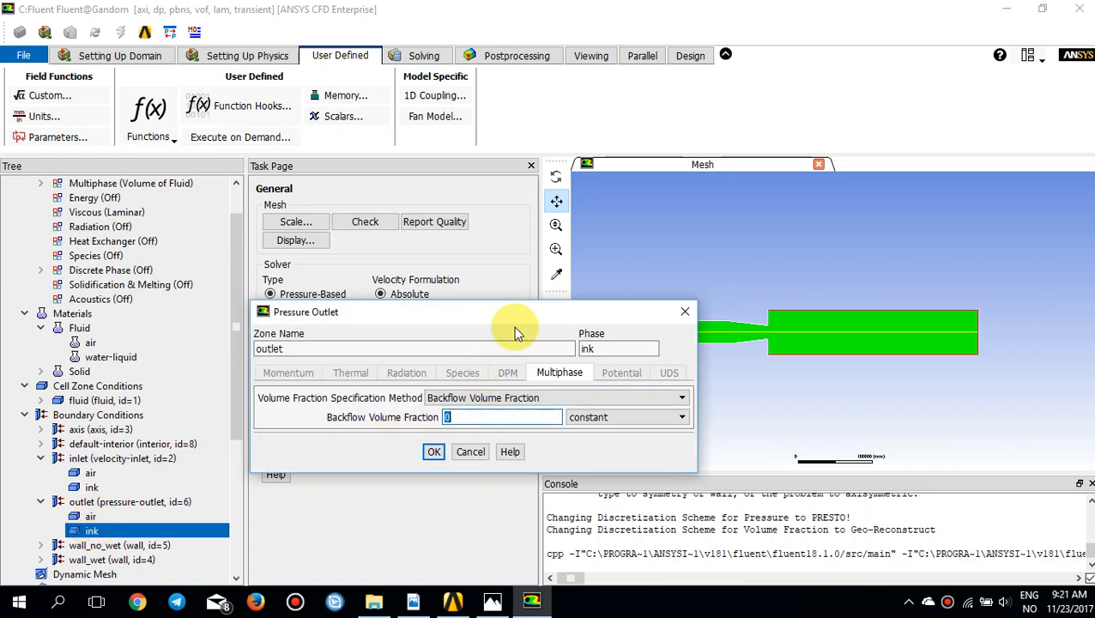
{"action": "left_click_drag", "start_coordinate": [516, 321], "coordinate": [549, 275]}
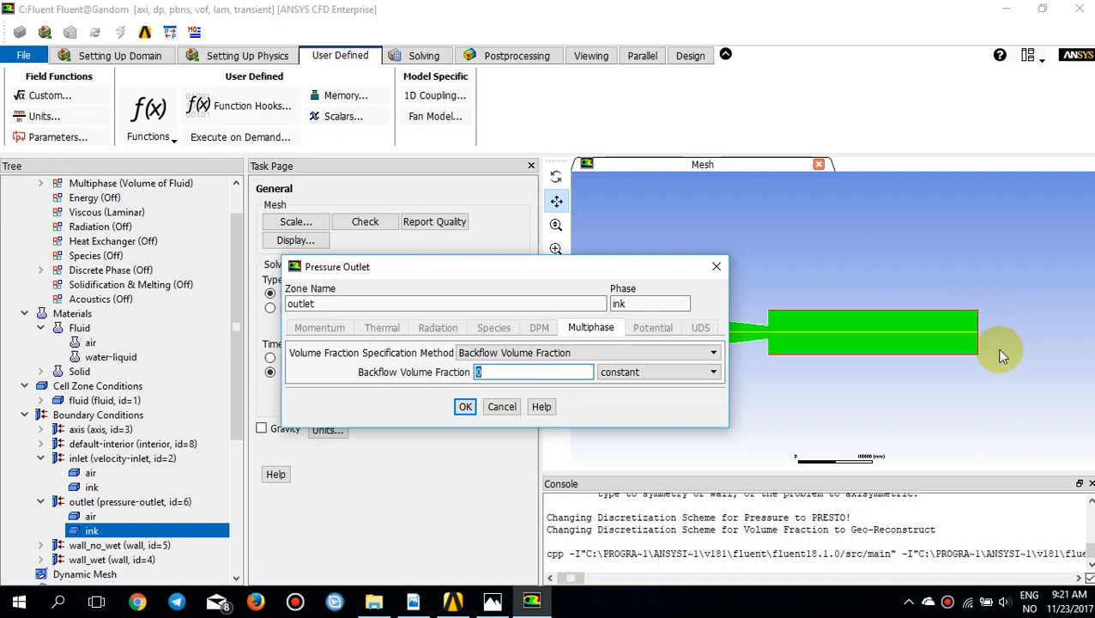
{"action": "left_click", "coordinate": [463, 408]}
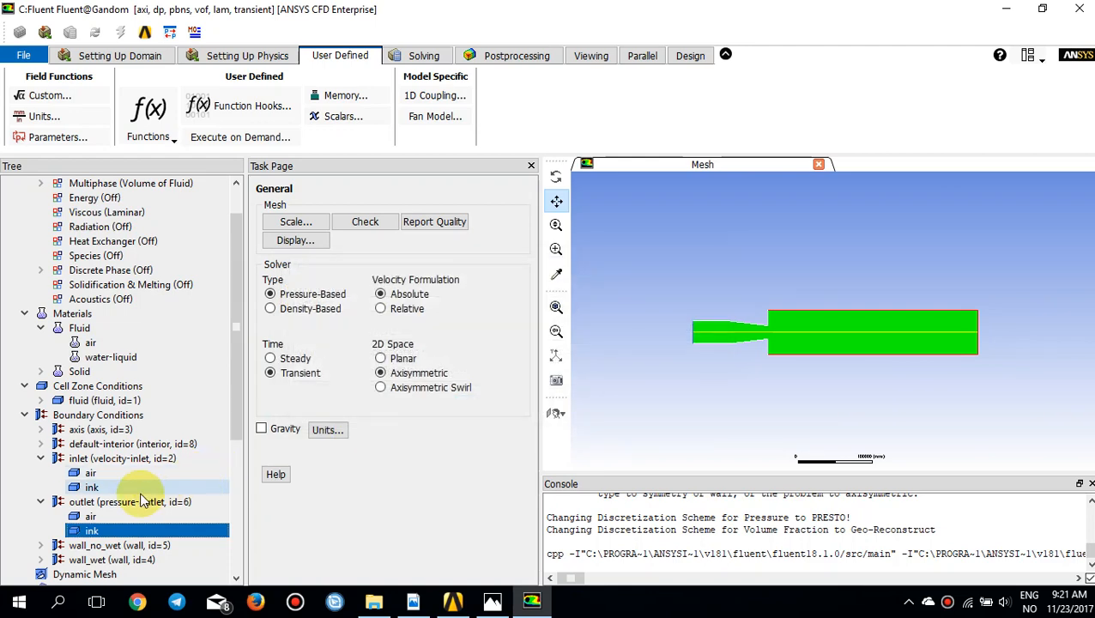
{"action": "scroll", "coordinate": [146, 501], "scroll_direction": "up", "scroll_amount": 1}
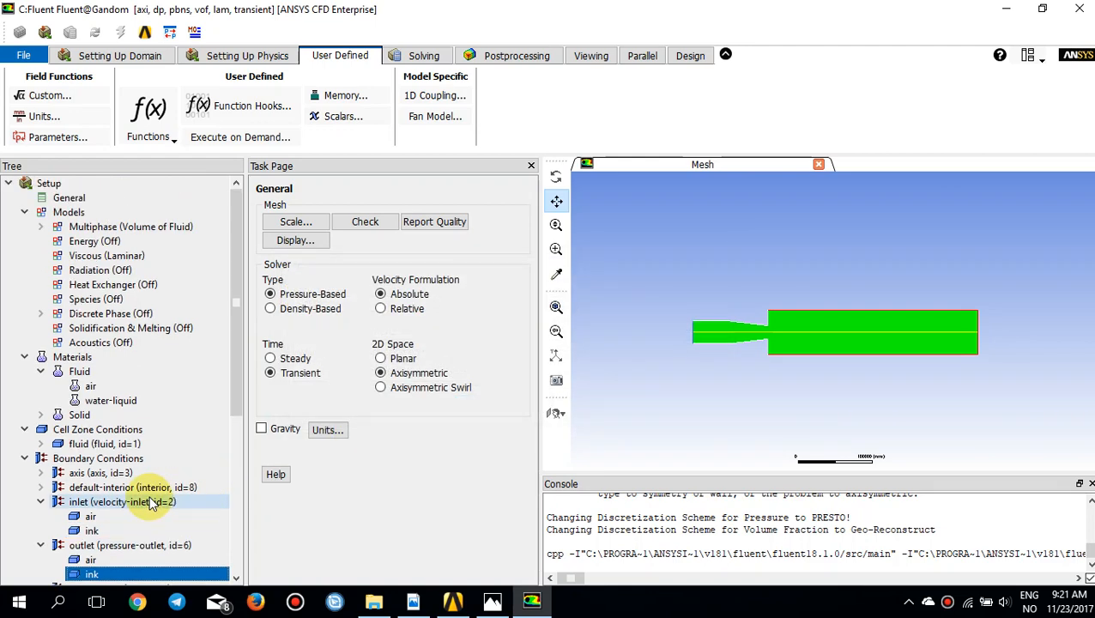
{"action": "scroll", "coordinate": [151, 504], "scroll_direction": "down", "scroll_amount": 2}
{"action": "scroll", "coordinate": [151, 504], "scroll_direction": "up", "scroll_amount": 1}
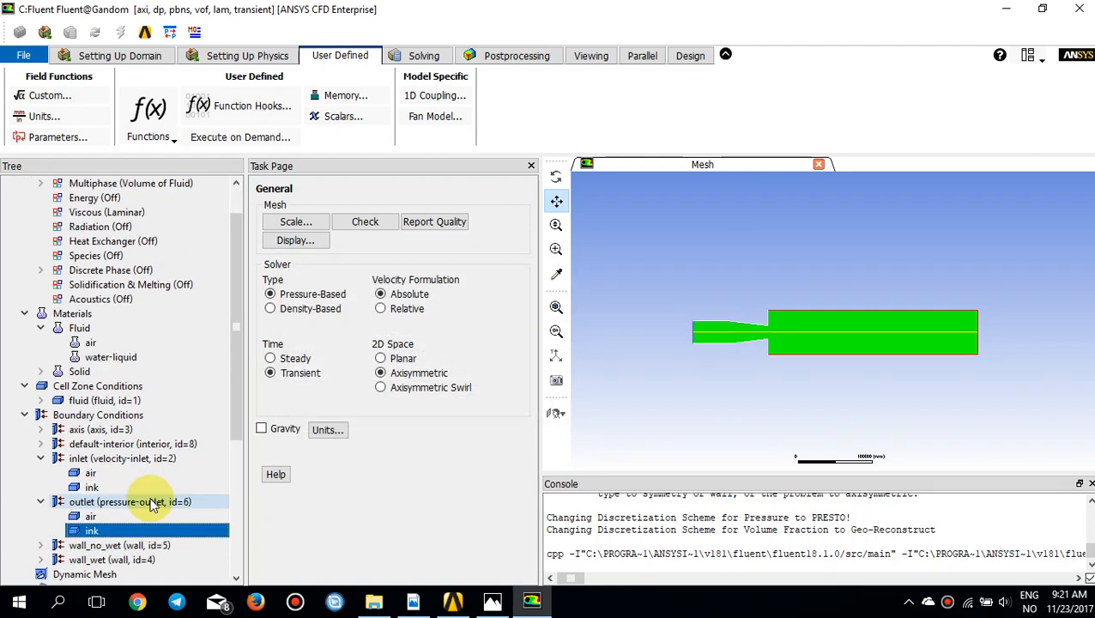
{"action": "scroll", "coordinate": [151, 503], "scroll_direction": "down", "scroll_amount": 1}
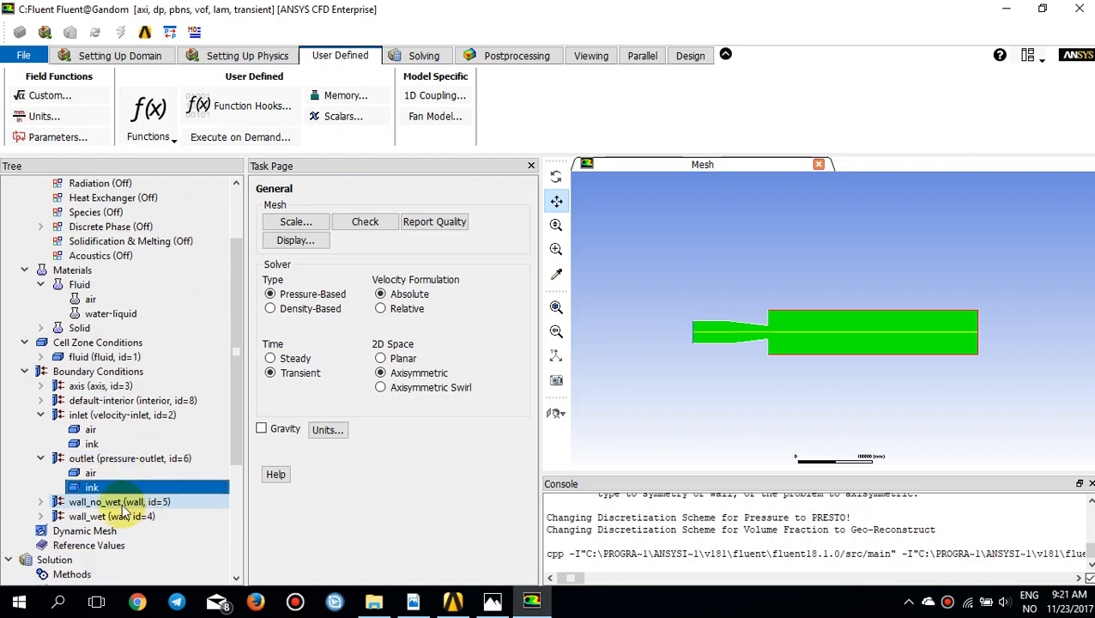
{"action": "left_click", "coordinate": [134, 62]}
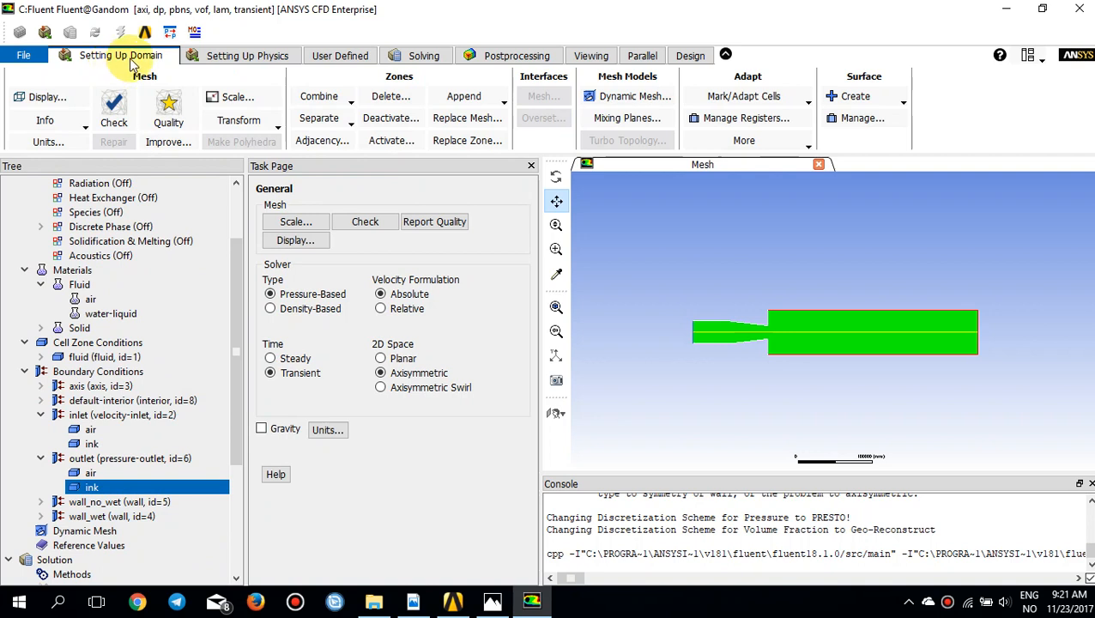
Step: Open the phase interaction settings and enable surface tension force modeling
{"action": "left_click", "coordinate": [230, 54]}
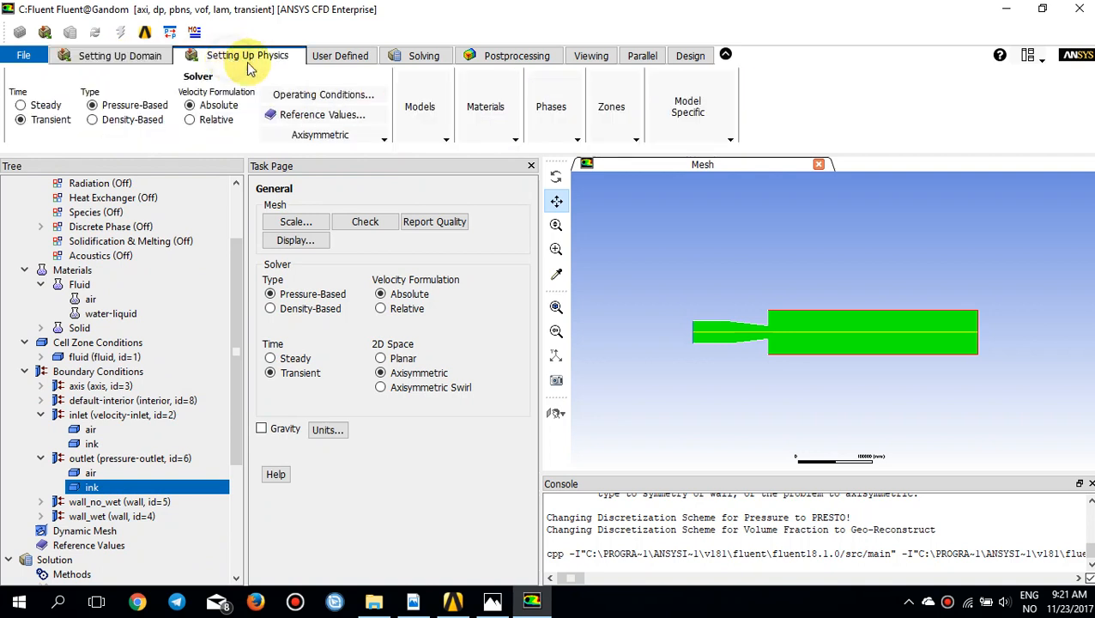
{"action": "left_click", "coordinate": [564, 134]}
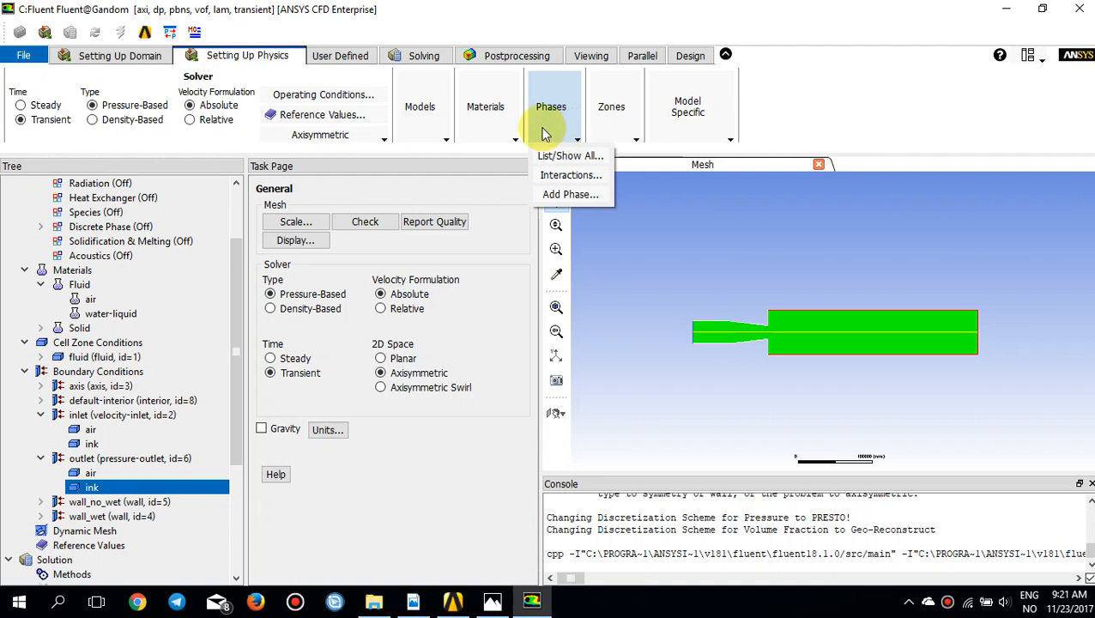
{"action": "left_click", "coordinate": [568, 176]}
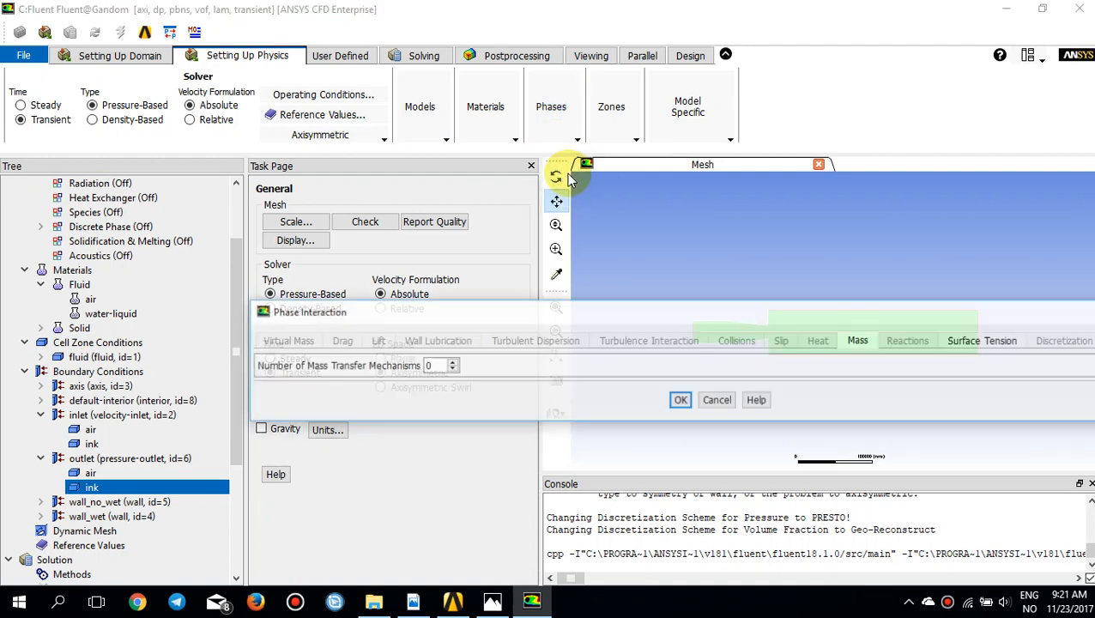
{"action": "left_click_drag", "start_coordinate": [479, 310], "coordinate": [339, 262]}
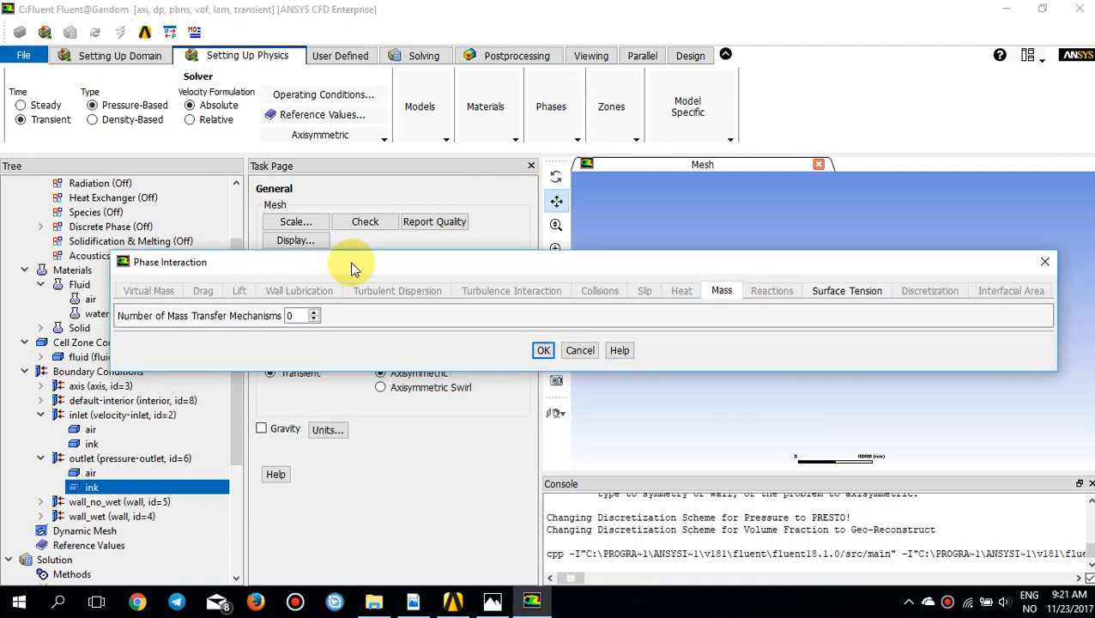
{"action": "left_click", "coordinate": [821, 291]}
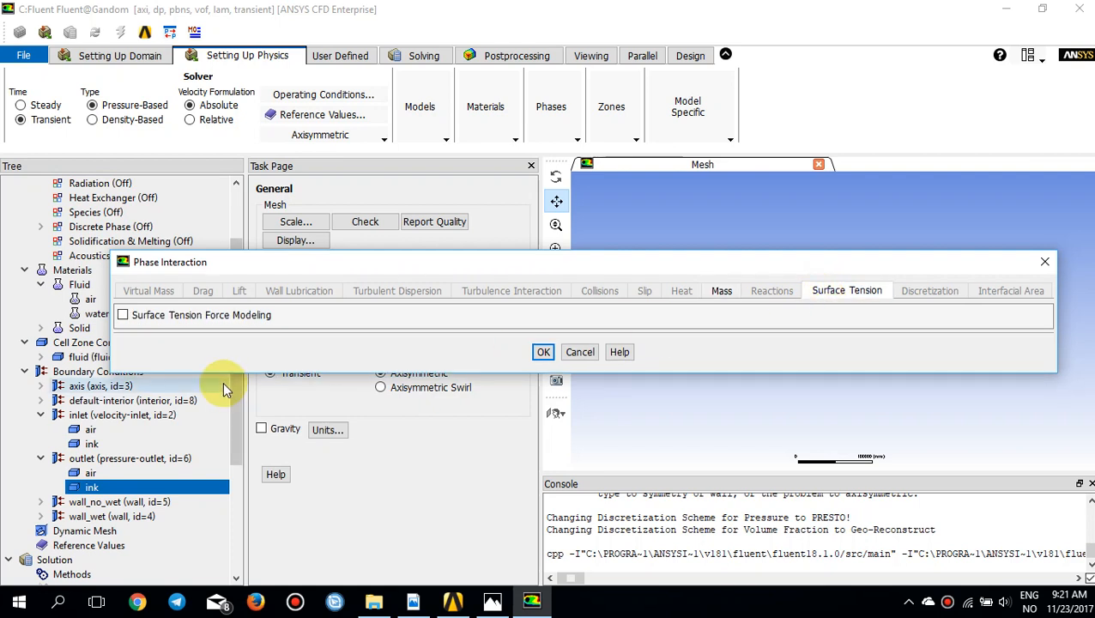
{"action": "left_click", "coordinate": [216, 315]}
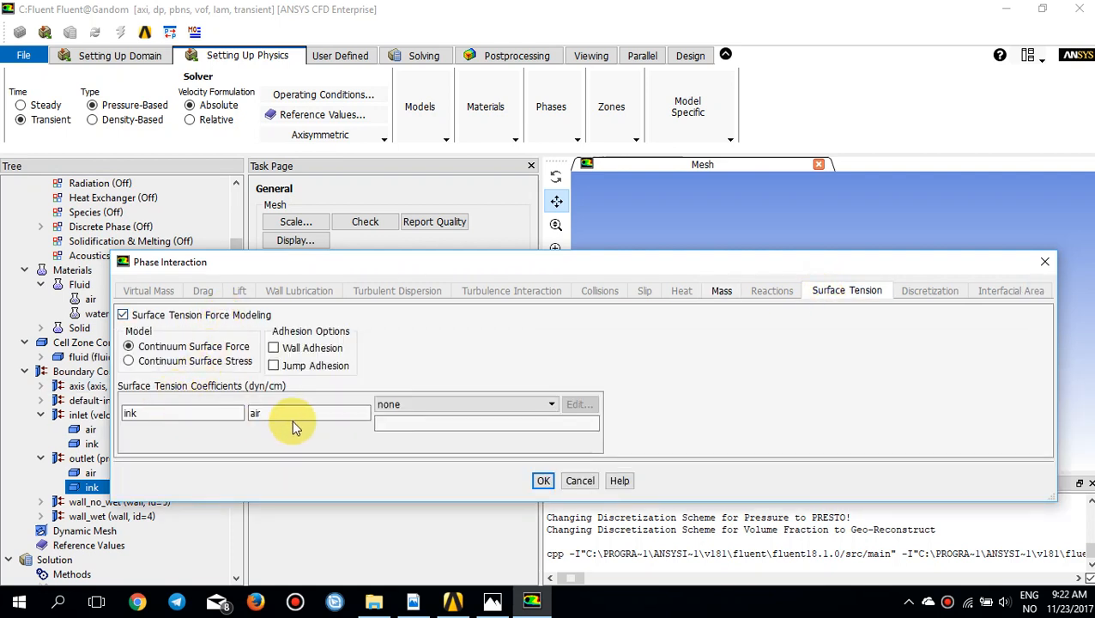
Step: Set a constant ink–air surface tension coefficient of 73.5 dyn/cm, enable wall adhesion, and accept the phase interaction settings
{"action": "left_click", "coordinate": [410, 406]}
{"action": "left_click", "coordinate": [412, 430]}
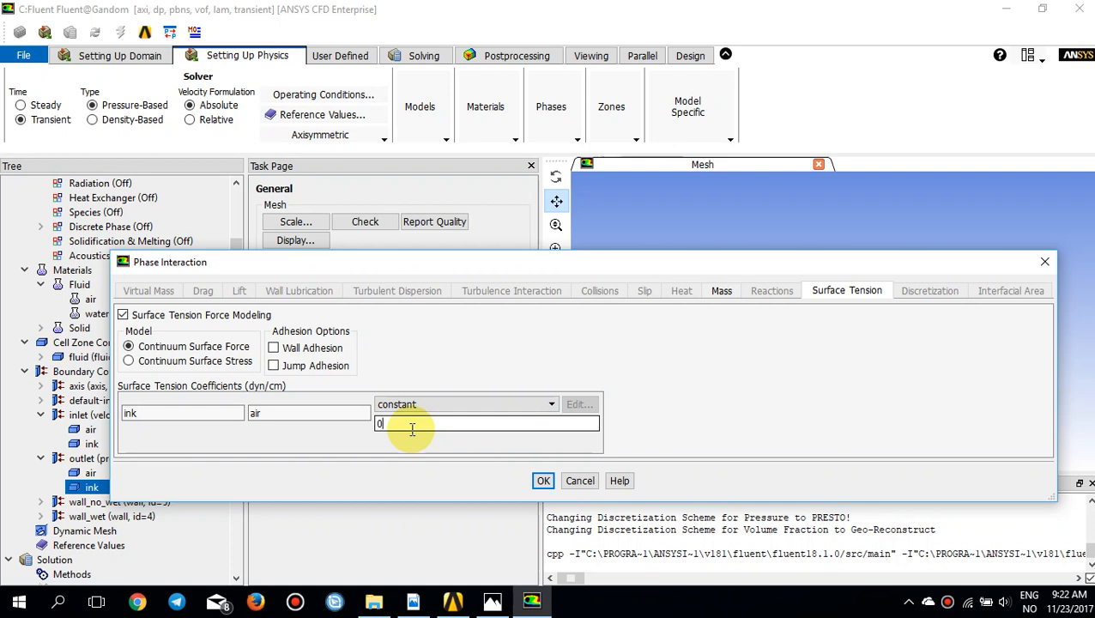
{"action": "key", "text": "BackSpace"}
{"action": "left_click", "coordinate": [319, 351]}
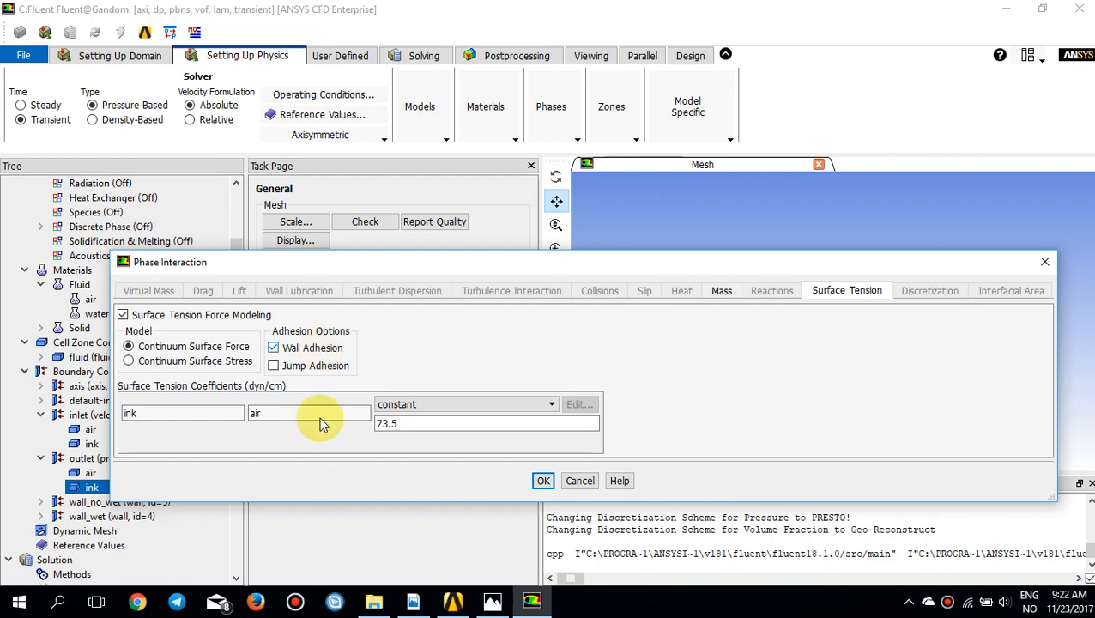
{"action": "left_click", "coordinate": [540, 481]}
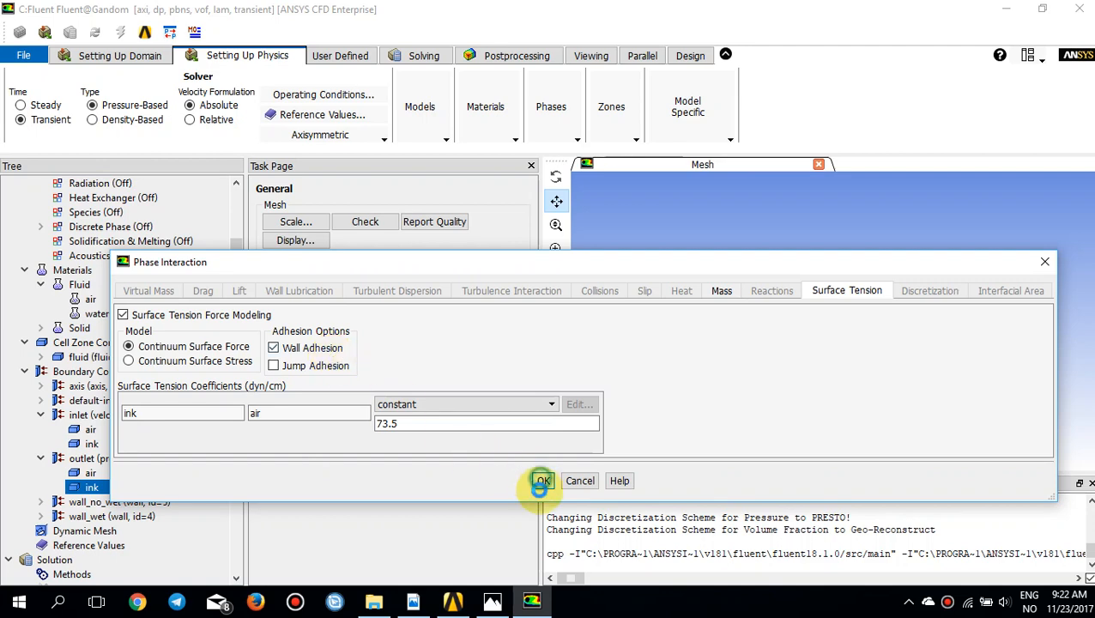
Step: View the mixture-level wall settings of wall_no_wet and close them
{"action": "double_click", "coordinate": [110, 503]}
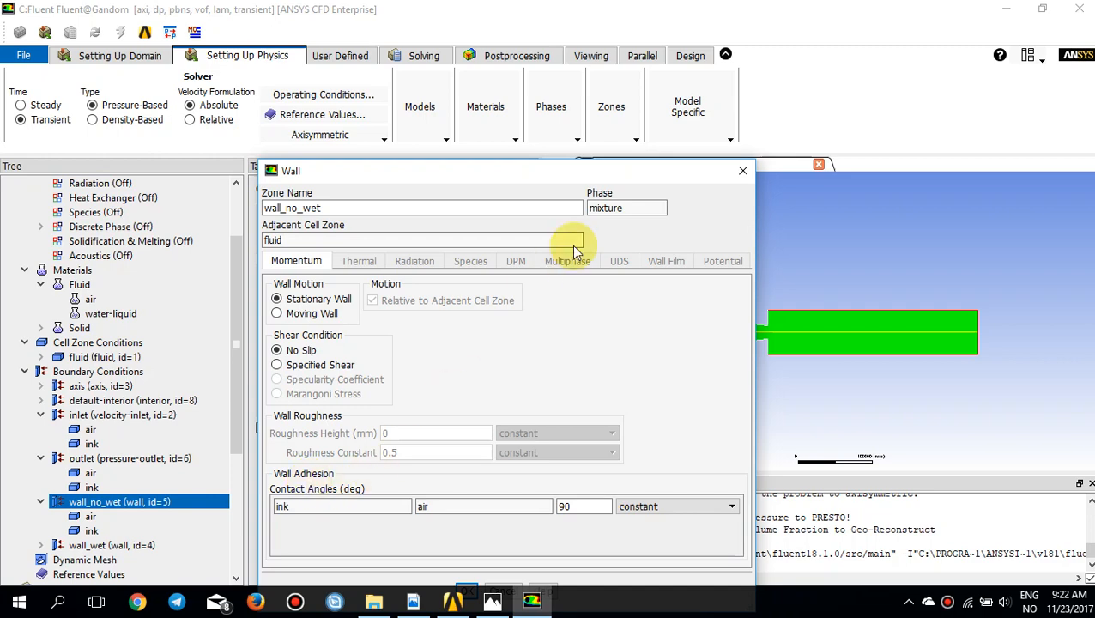
{"action": "left_click", "coordinate": [743, 171]}
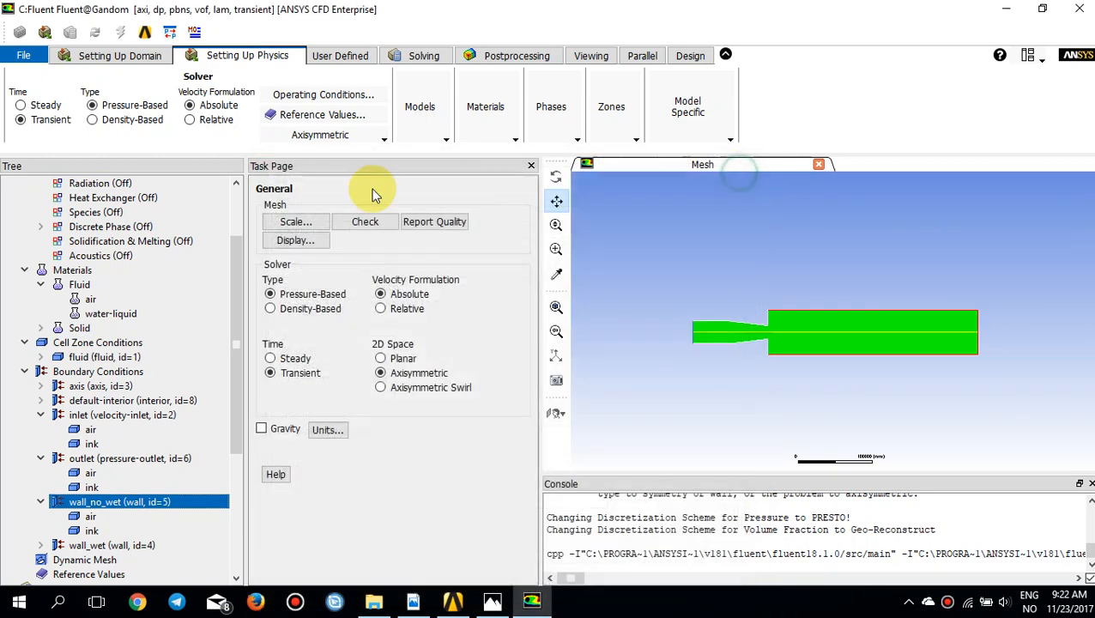
Step: Display only the wall_no_wet and wall_wet surfaces of the mesh, fitted to the graphics window
{"action": "left_click", "coordinate": [96, 68]}
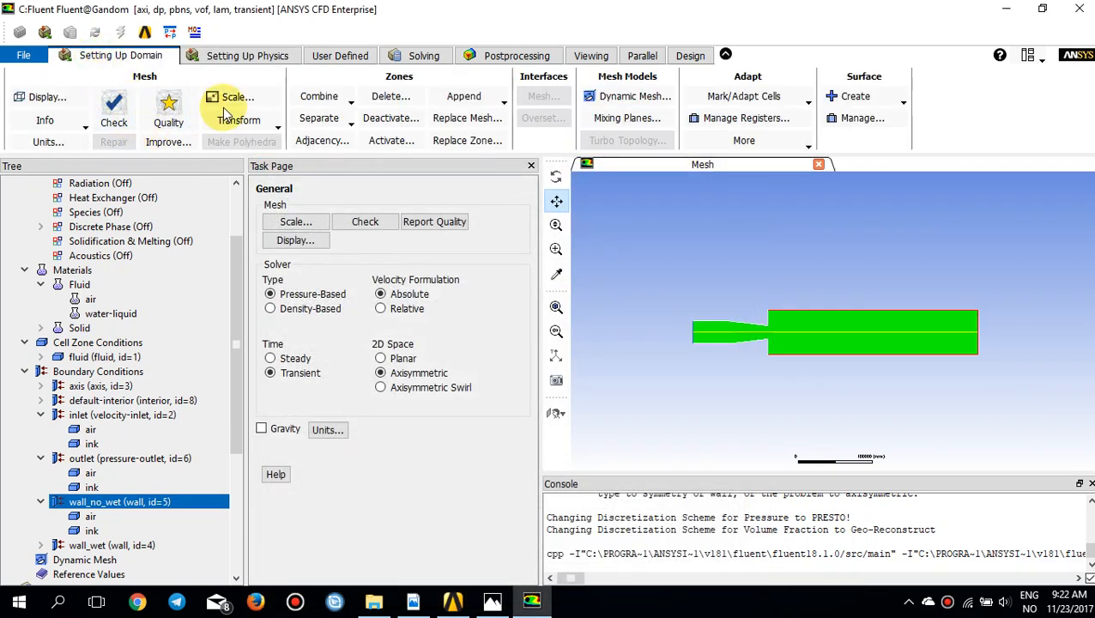
{"action": "left_click", "coordinate": [44, 97]}
{"action": "left_click_drag", "start_coordinate": [419, 314], "coordinate": [353, 227]}
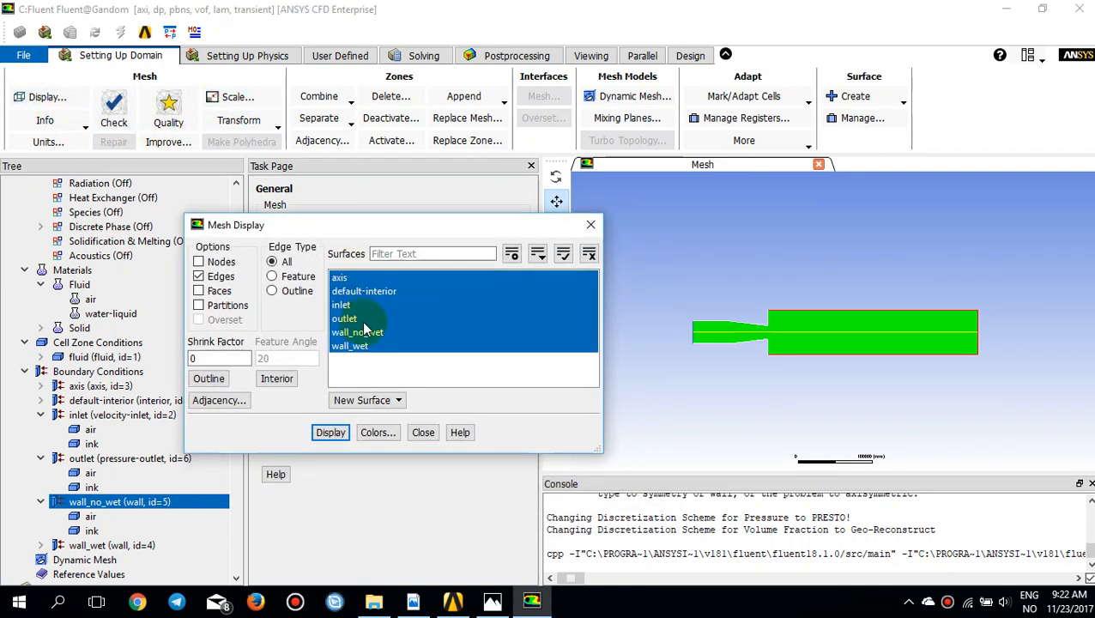
{"action": "left_click_drag", "start_coordinate": [359, 318], "coordinate": [345, 273]}
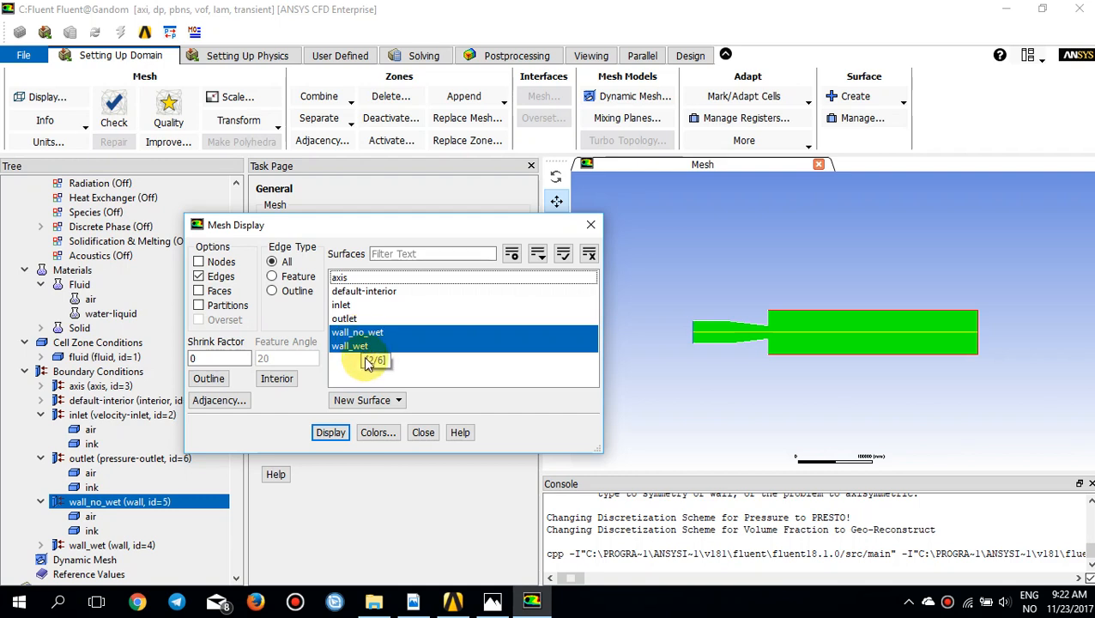
{"action": "left_click", "coordinate": [330, 432]}
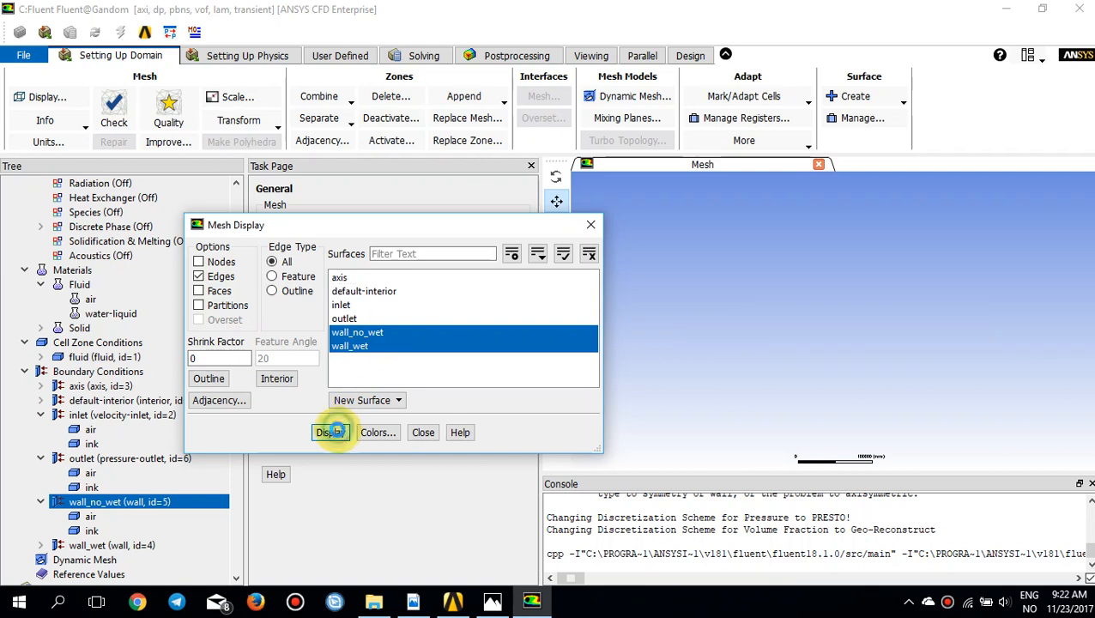
{"action": "left_click_drag", "start_coordinate": [422, 227], "coordinate": [247, 220]}
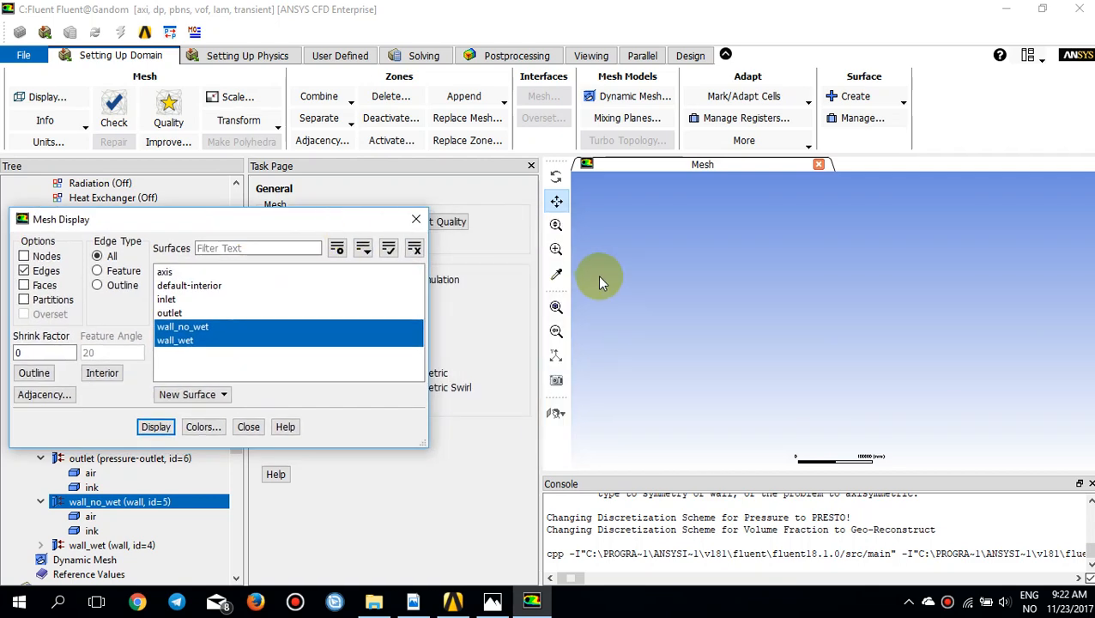
{"action": "left_click", "coordinate": [555, 307]}
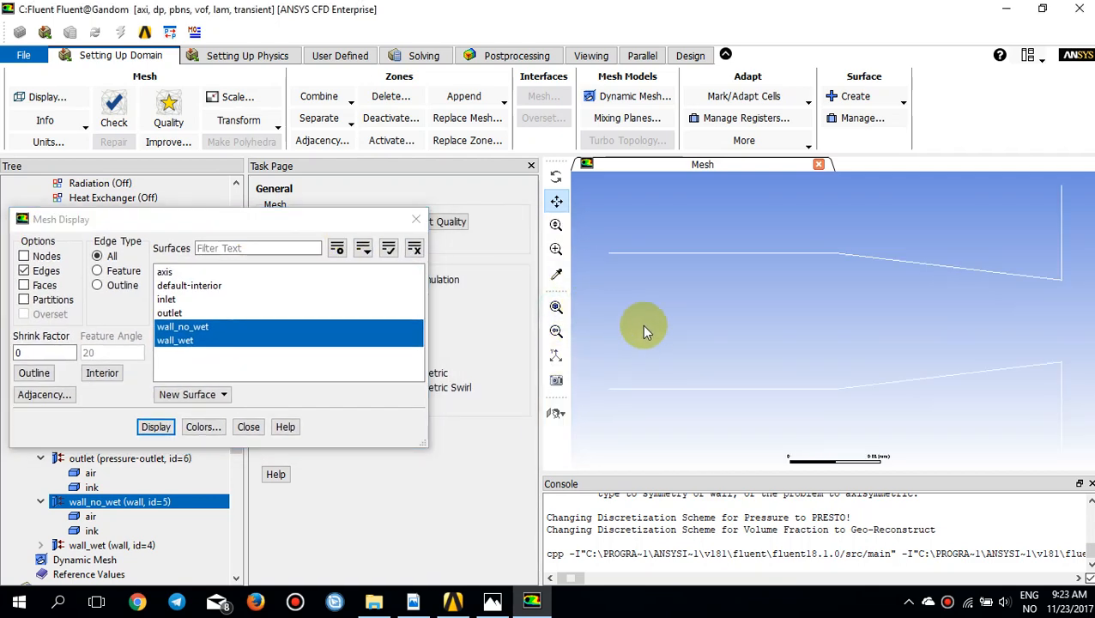
Step: Display the wall_wet surface alone, followed by the wall_no_wet surface alone, to compare their locations
{"action": "left_click", "coordinate": [206, 327]}
{"action": "left_click", "coordinate": [163, 426]}
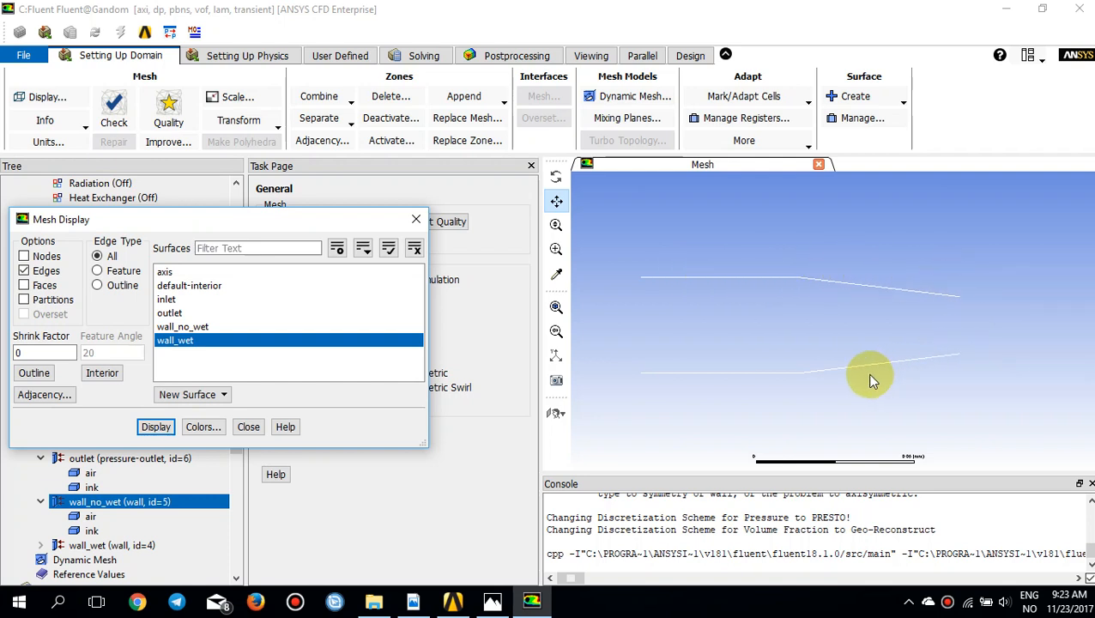
{"action": "left_click", "coordinate": [186, 340]}
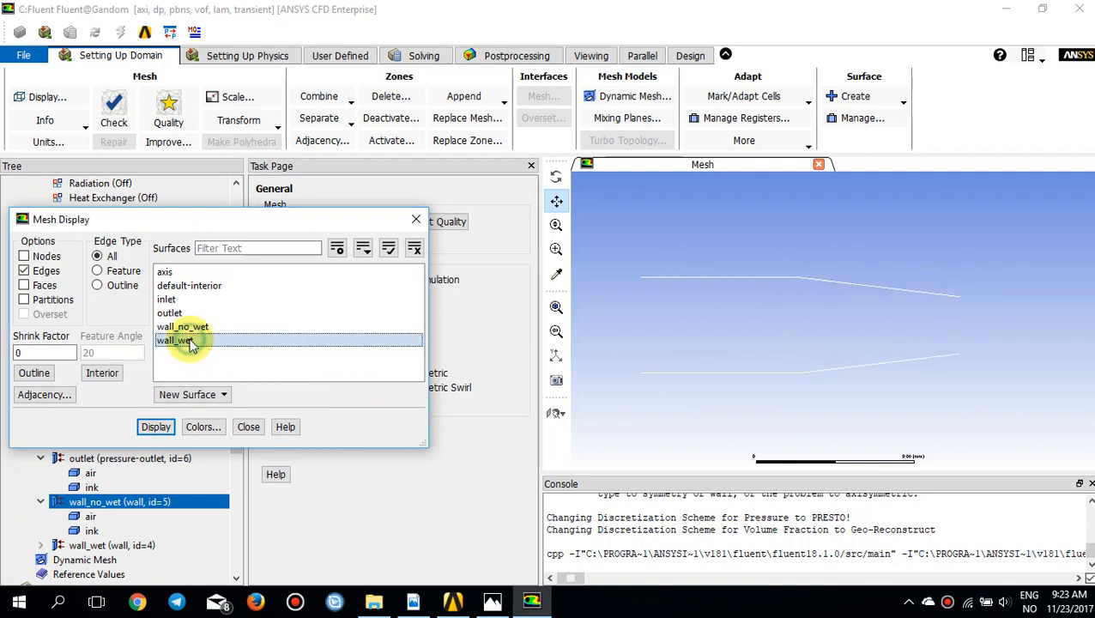
{"action": "left_click", "coordinate": [187, 339]}
{"action": "left_click", "coordinate": [188, 340]}
{"action": "left_click", "coordinate": [194, 327]}
{"action": "left_click", "coordinate": [155, 426]}
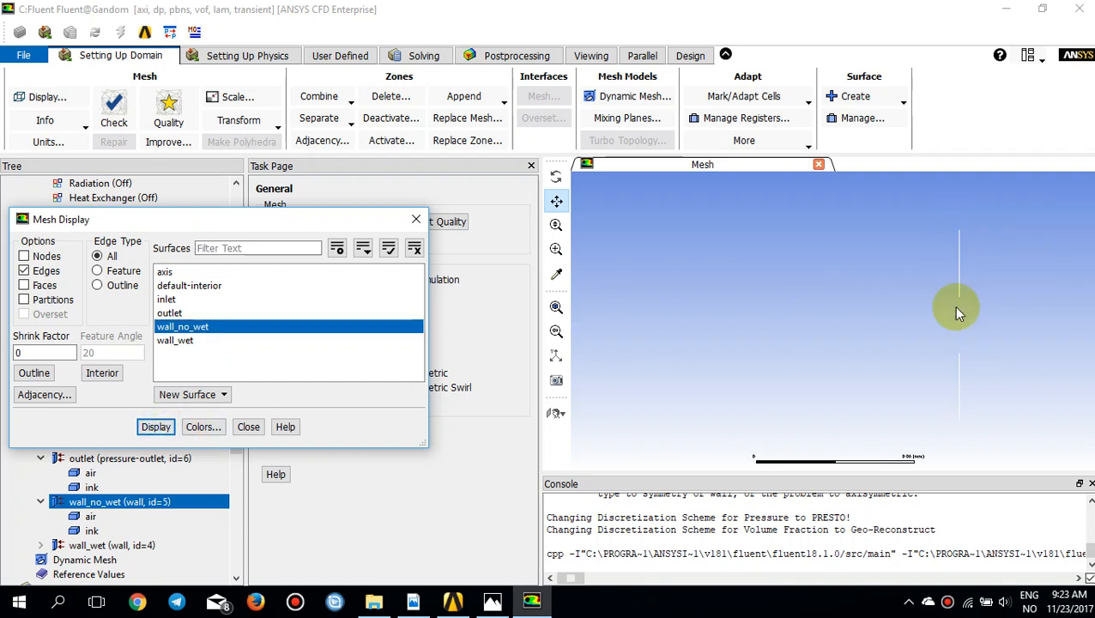
Step: Display wall_no_wet and wall_wet together again and close the mesh display settings
{"action": "left_click", "coordinate": [233, 340]}
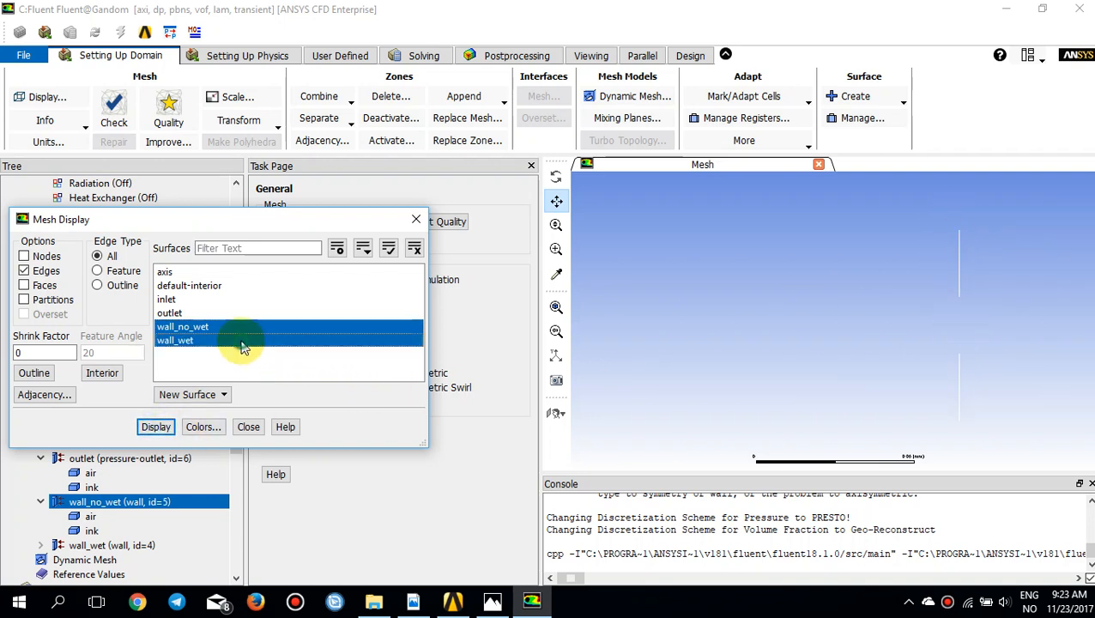
{"action": "left_click", "coordinate": [157, 428]}
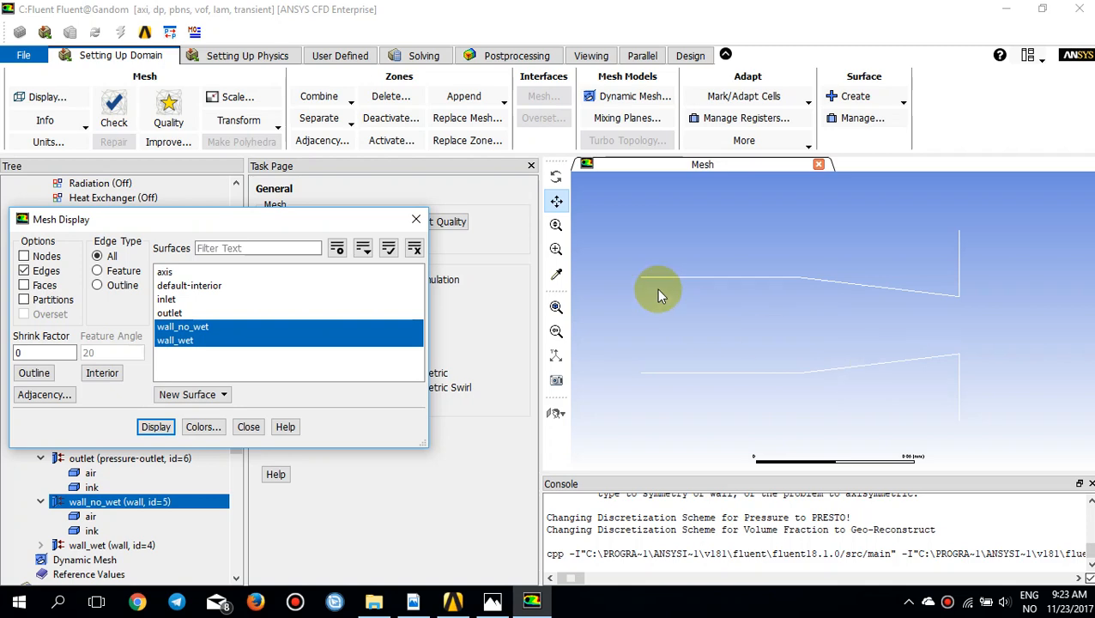
{"action": "left_click", "coordinate": [415, 219]}
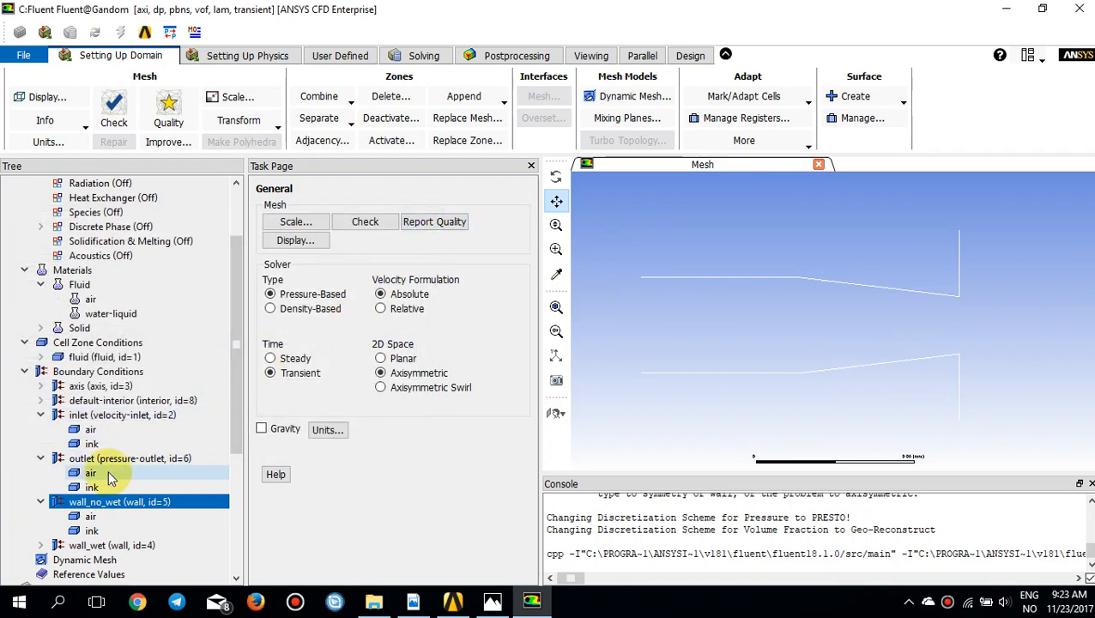
Step: Set the ink–air contact angle for wall adhesion on wall_no_wet to a constant 175 degrees
{"action": "double_click", "coordinate": [87, 501]}
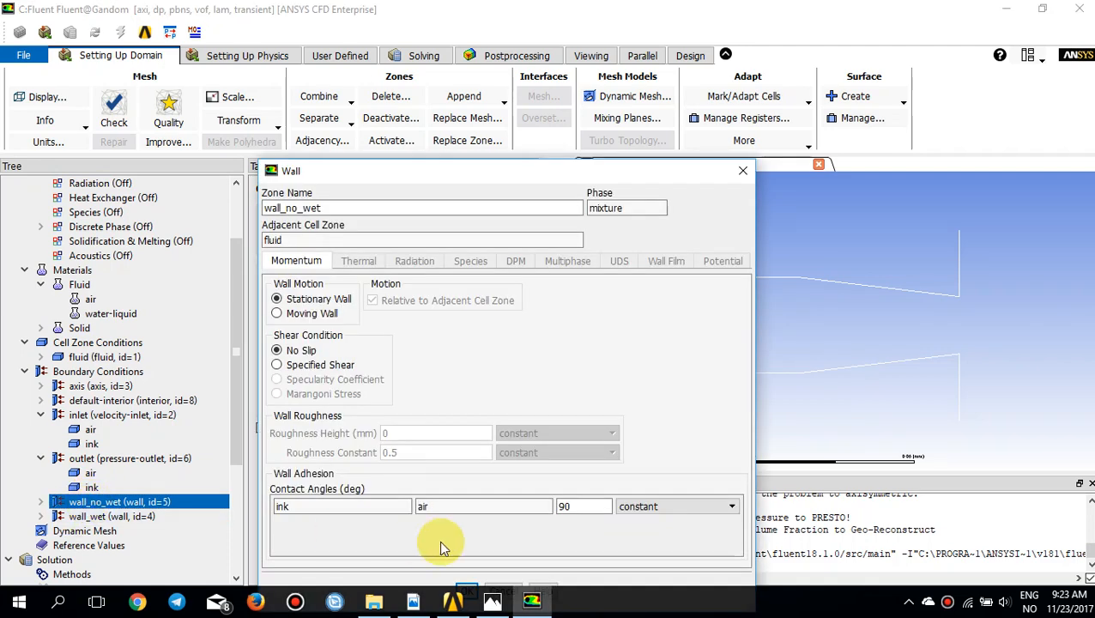
{"action": "double_click", "coordinate": [573, 505]}
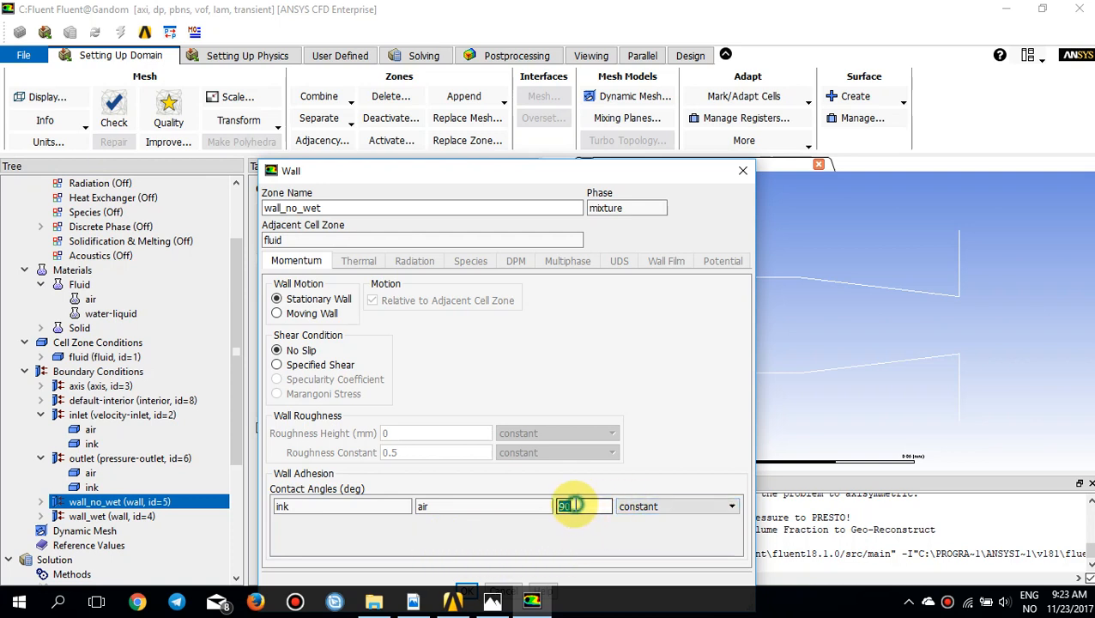
{"action": "type", "text": "1"}
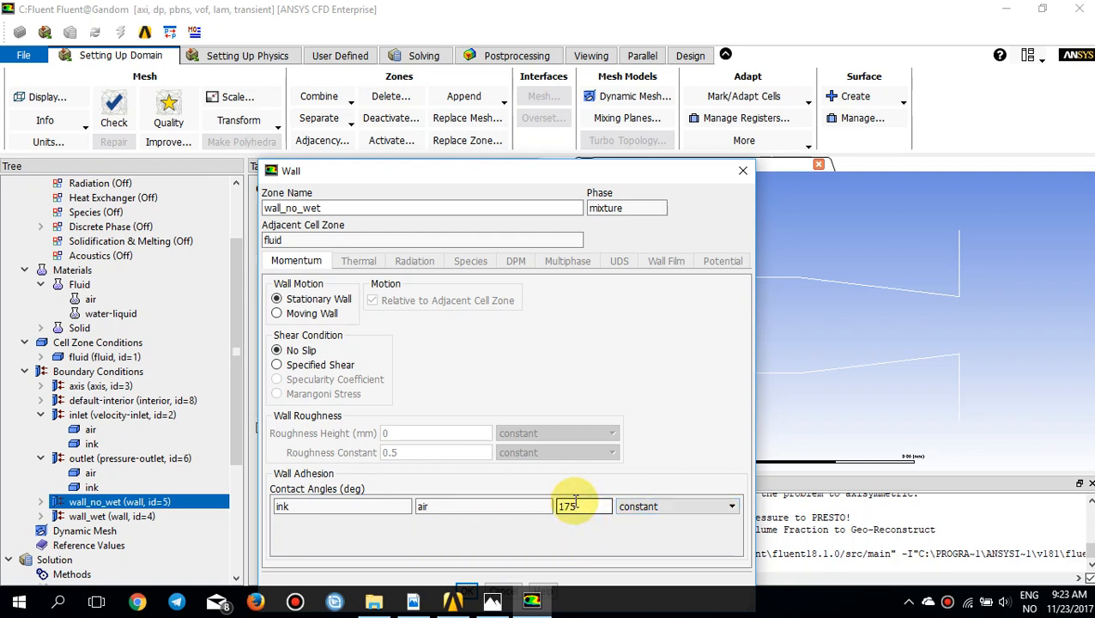
{"action": "type", "text": "75"}
Step: Switch to Chrome and search Google for "contact angle wettability"
{"action": "left_click", "coordinate": [139, 603]}
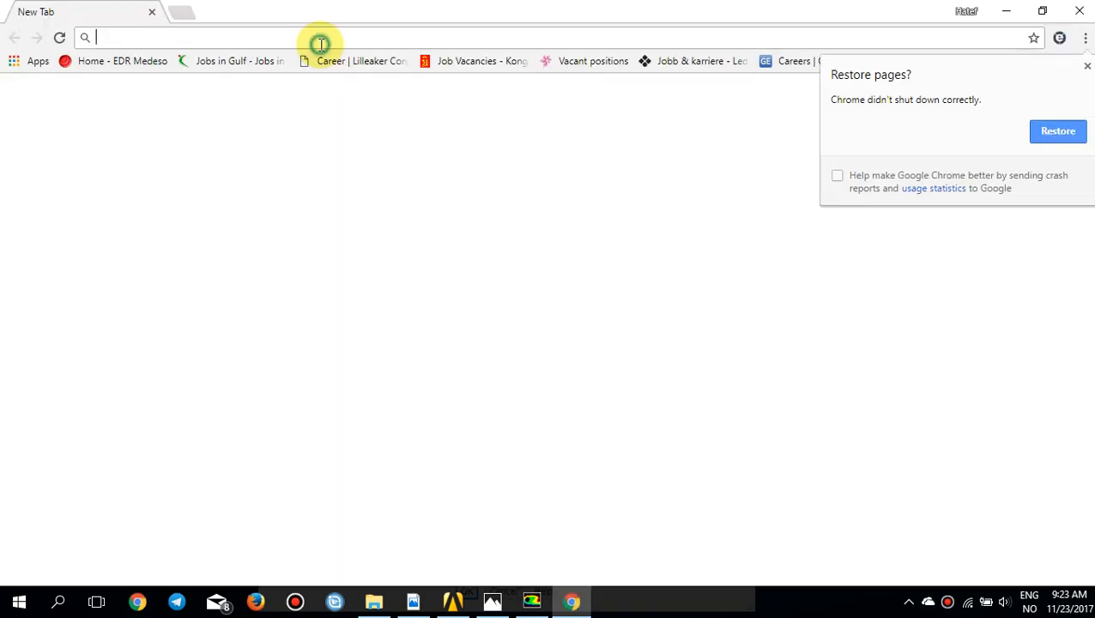
{"action": "type", "text": "conta"}
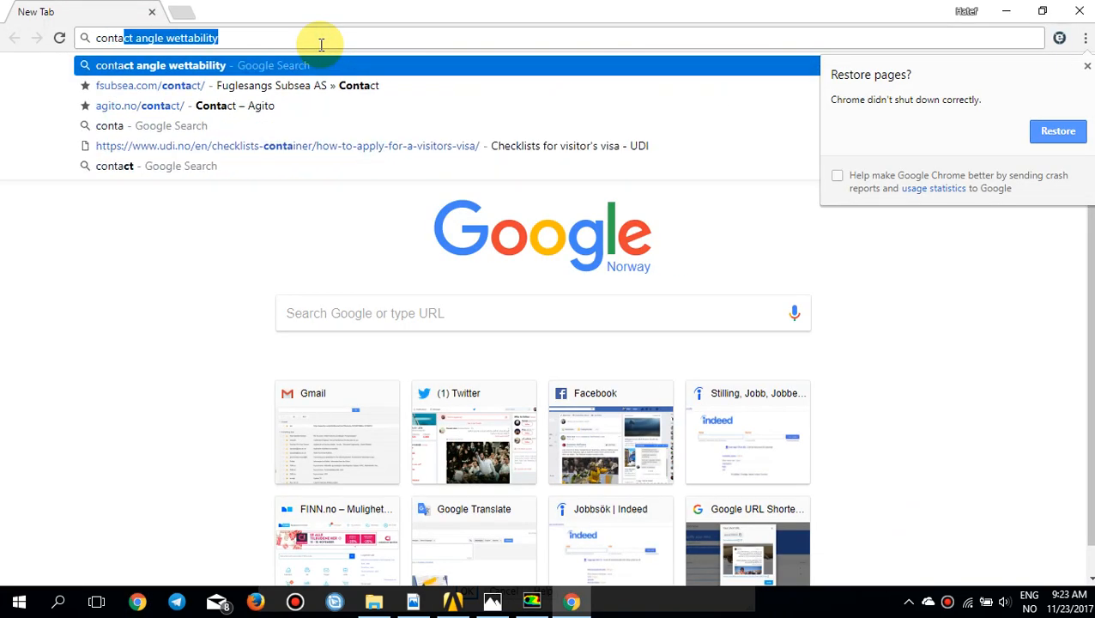
{"action": "type", "text": "ct angle wettability"}
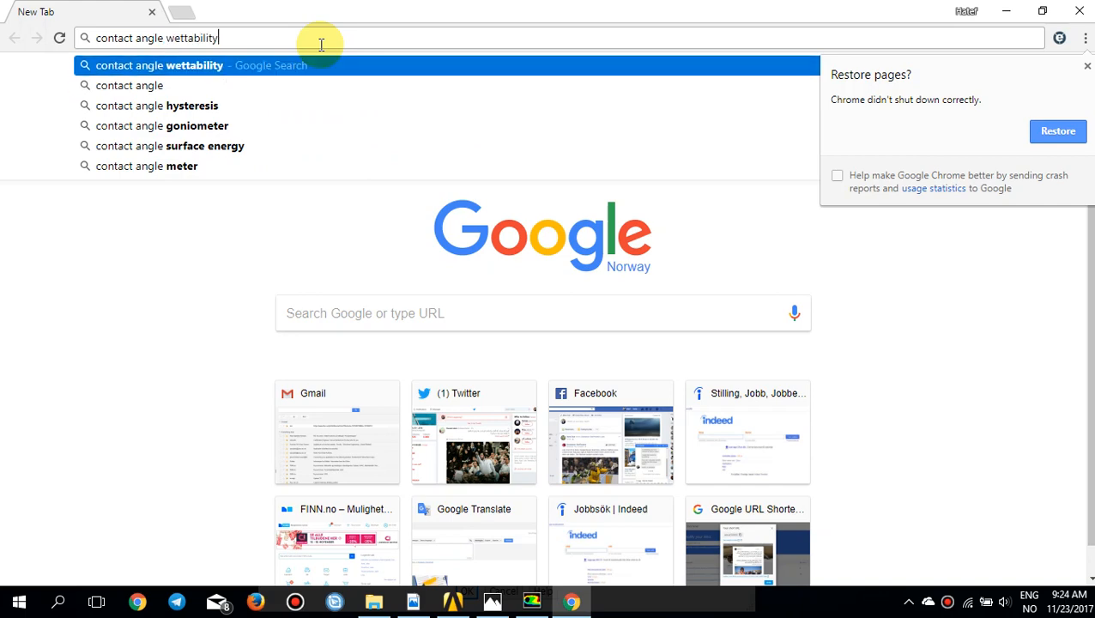
{"action": "key", "text": "Return"}
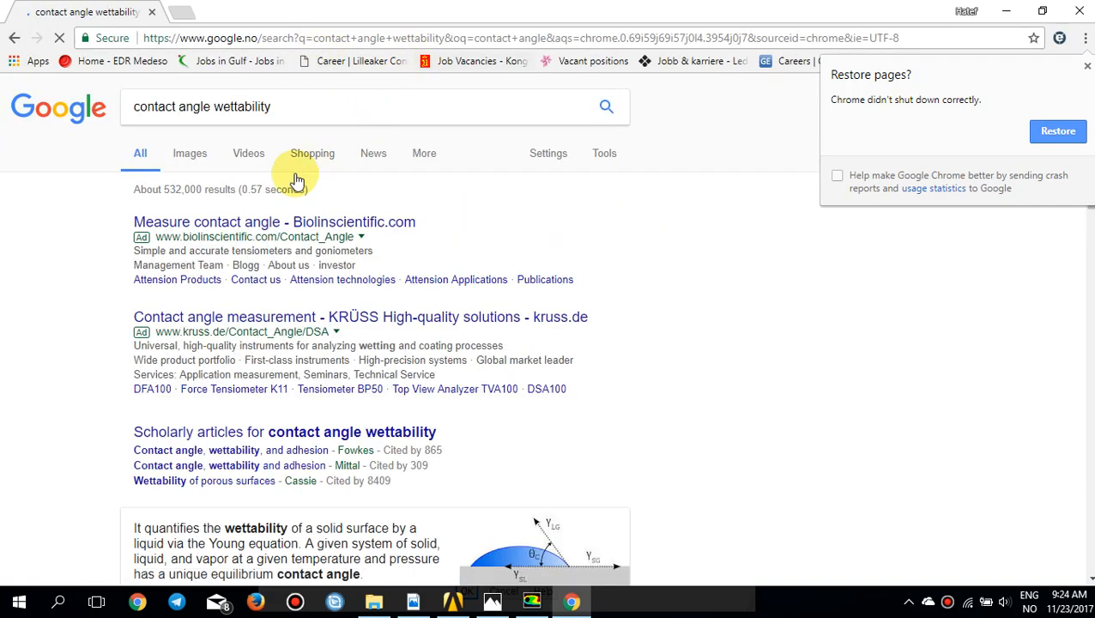
Step: Show the image results and enlarge the first diagram comparing hydrophobic and hydrophilic droplets, dismissing the page restore notice
{"action": "left_click", "coordinate": [192, 155]}
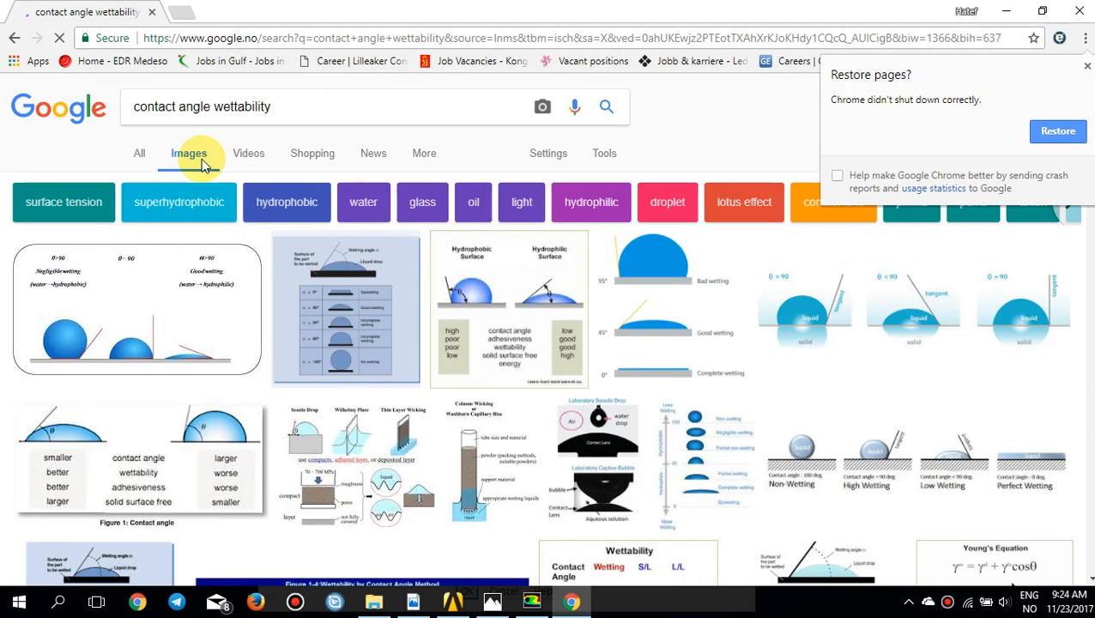
{"action": "left_click", "coordinate": [196, 294]}
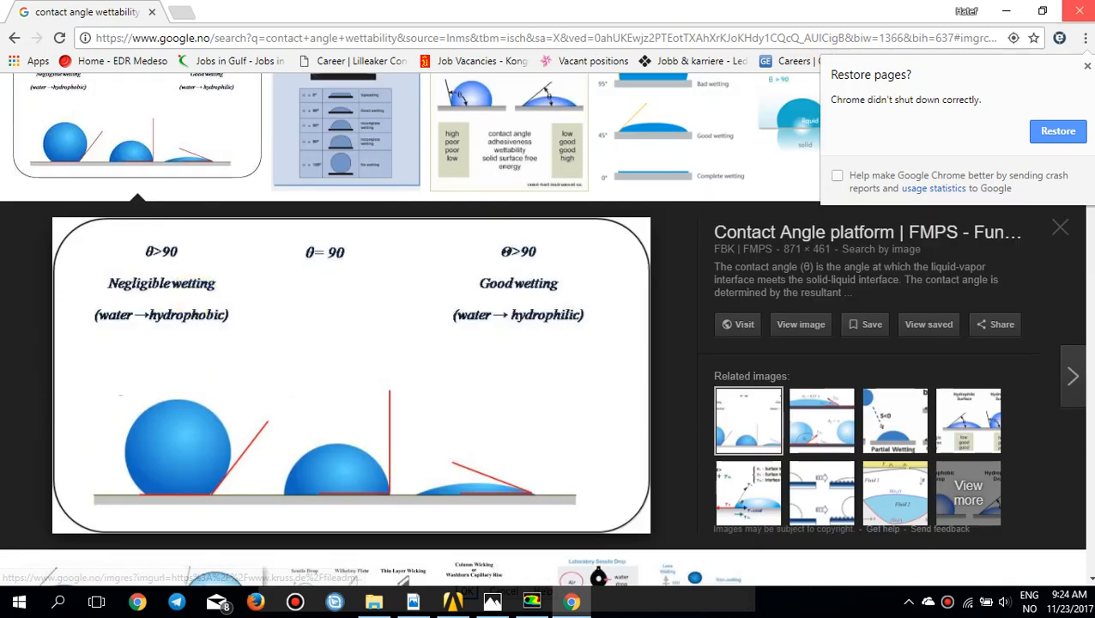
{"action": "left_click", "coordinate": [1087, 67]}
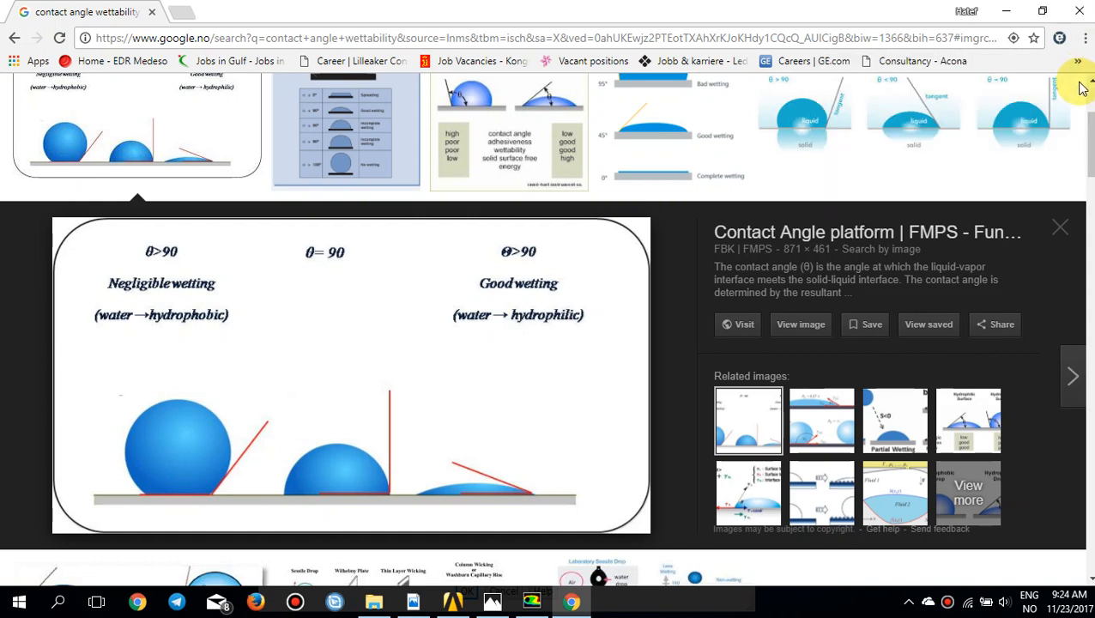
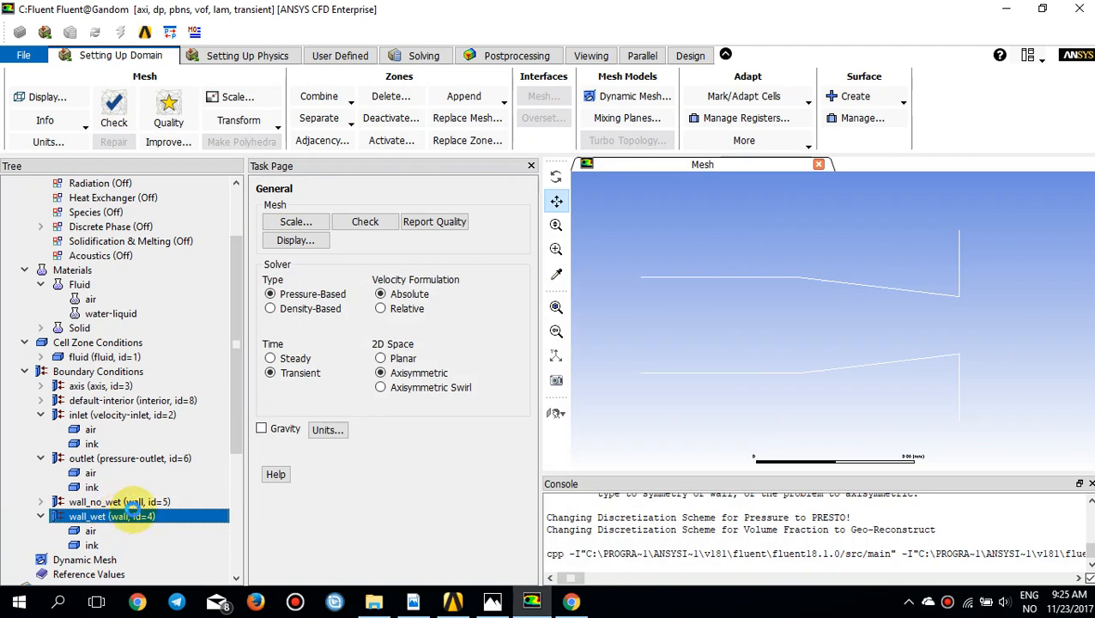
Step: Accept the wall_wet boundary settings with the ink–air contact angle at a constant 90 degrees
{"action": "left_click_drag", "start_coordinate": [310, 283], "coordinate": [352, 142]}
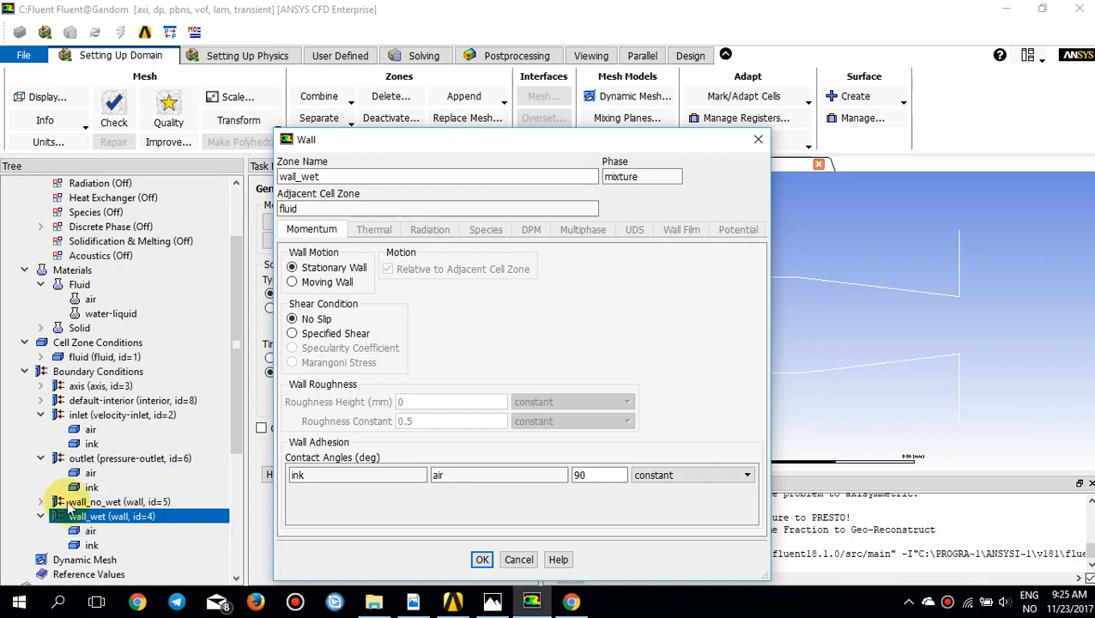
{"action": "left_click", "coordinate": [480, 563]}
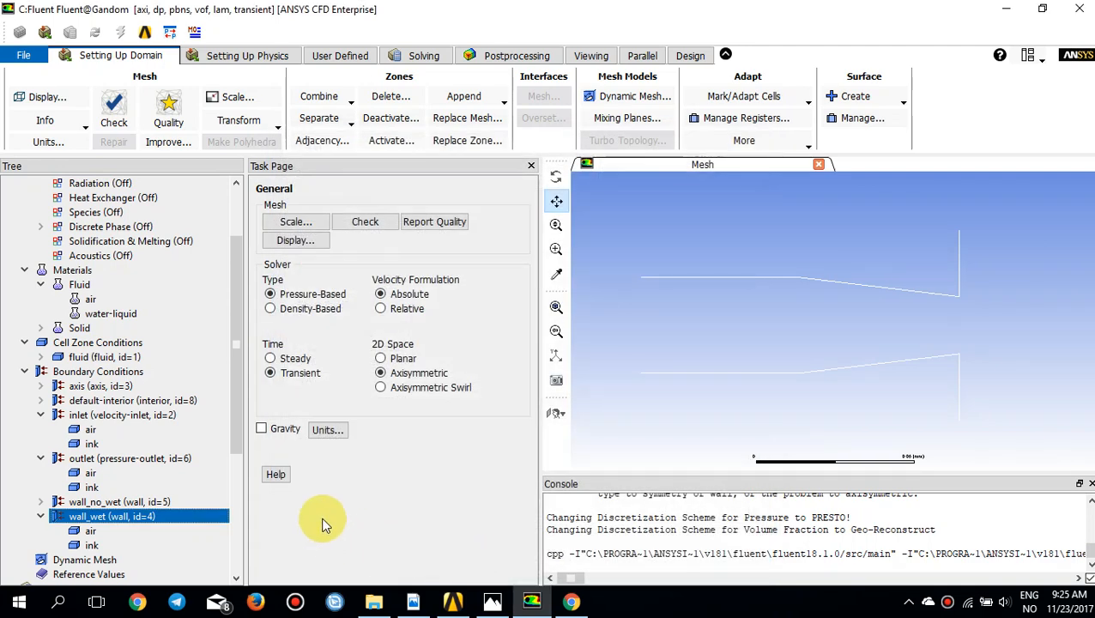
{"action": "left_click_drag", "start_coordinate": [239, 430], "coordinate": [233, 482]}
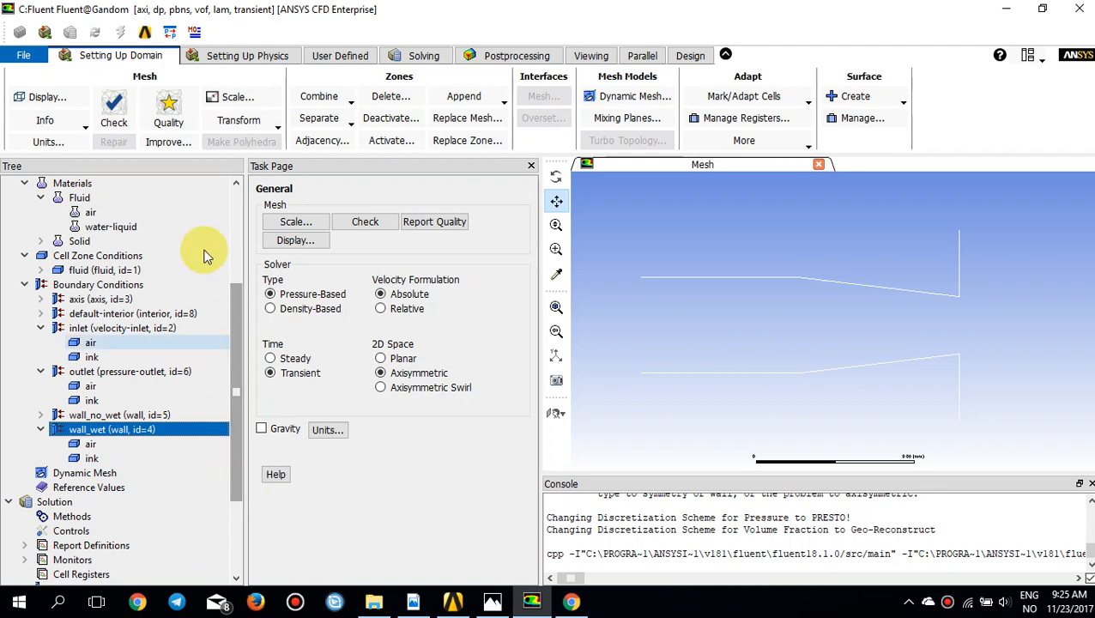
Step: Set the reference pressure location in the operating conditions to X 0.1 mm and Y 0.03 mm
{"action": "left_click", "coordinate": [219, 55]}
{"action": "left_click", "coordinate": [268, 91]}
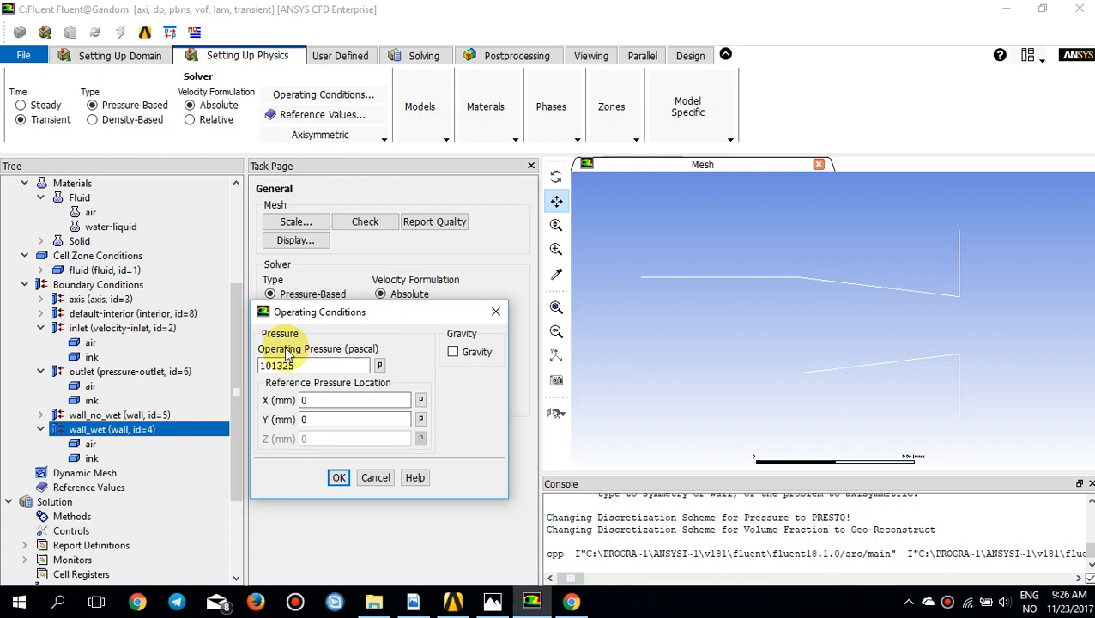
{"action": "left_click", "coordinate": [320, 400]}
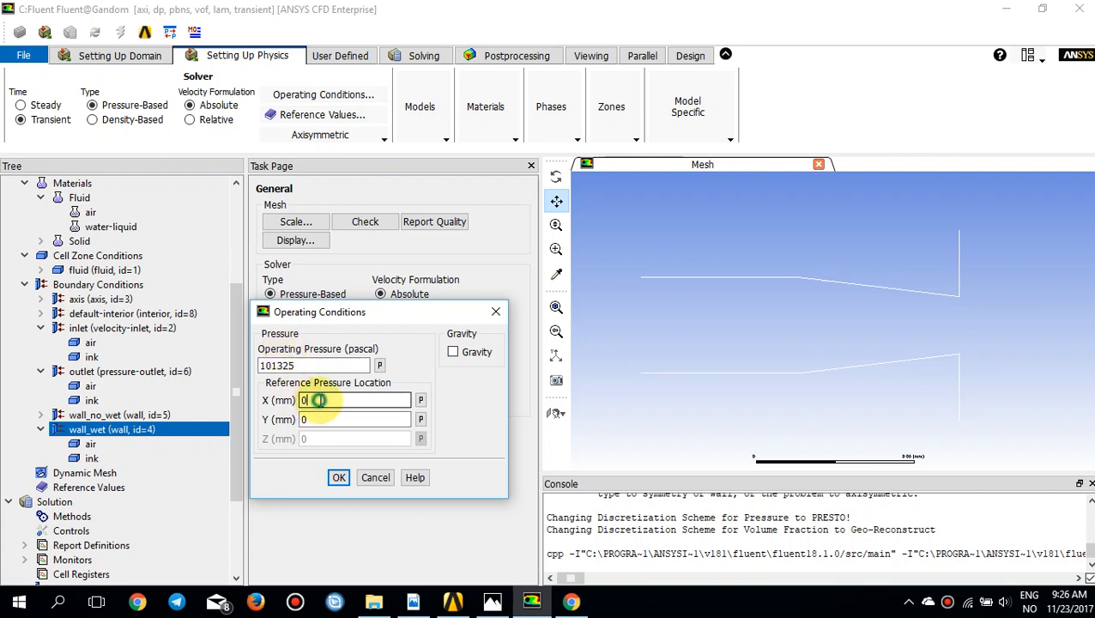
{"action": "type", "text": ".1"}
{"action": "left_click", "coordinate": [315, 419]}
{"action": "type", "text": ".0"}
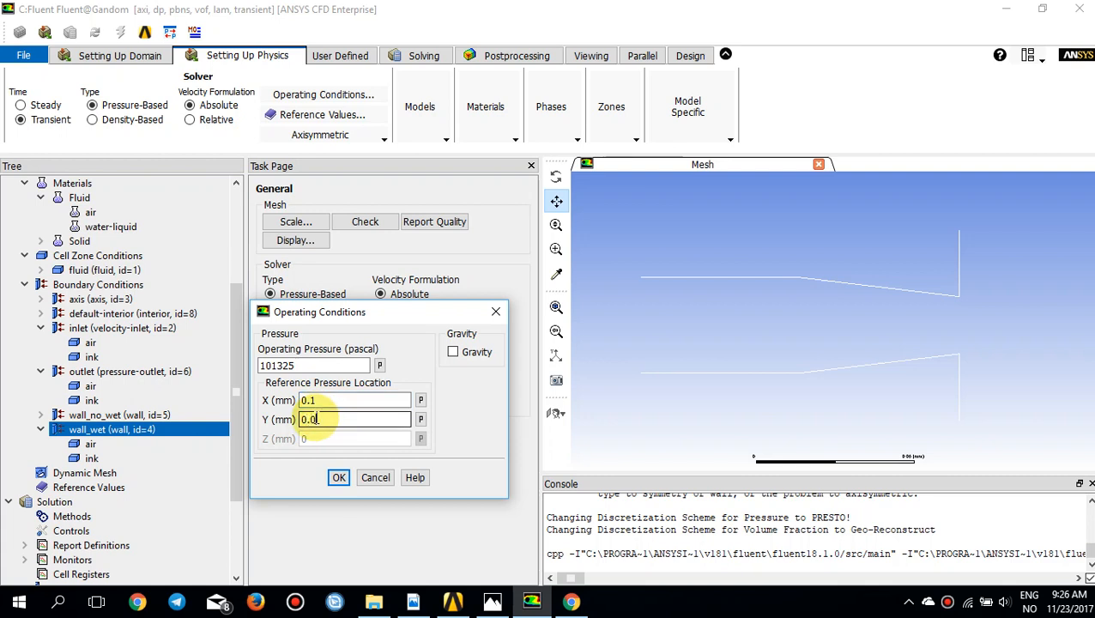
{"action": "type", "text": "3"}
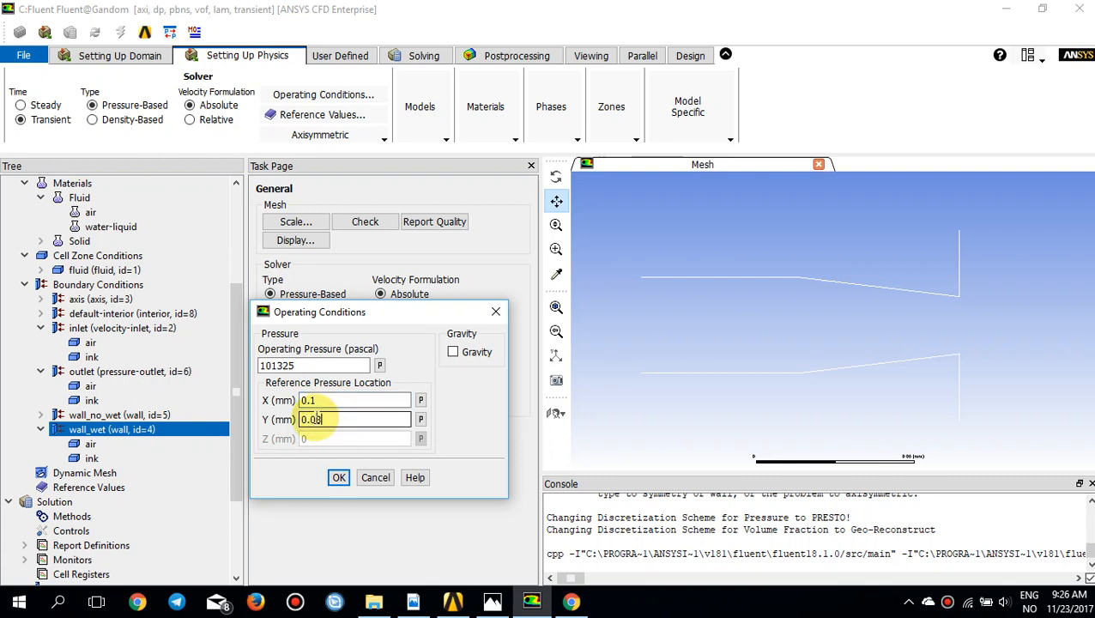
{"action": "left_click", "coordinate": [333, 477]}
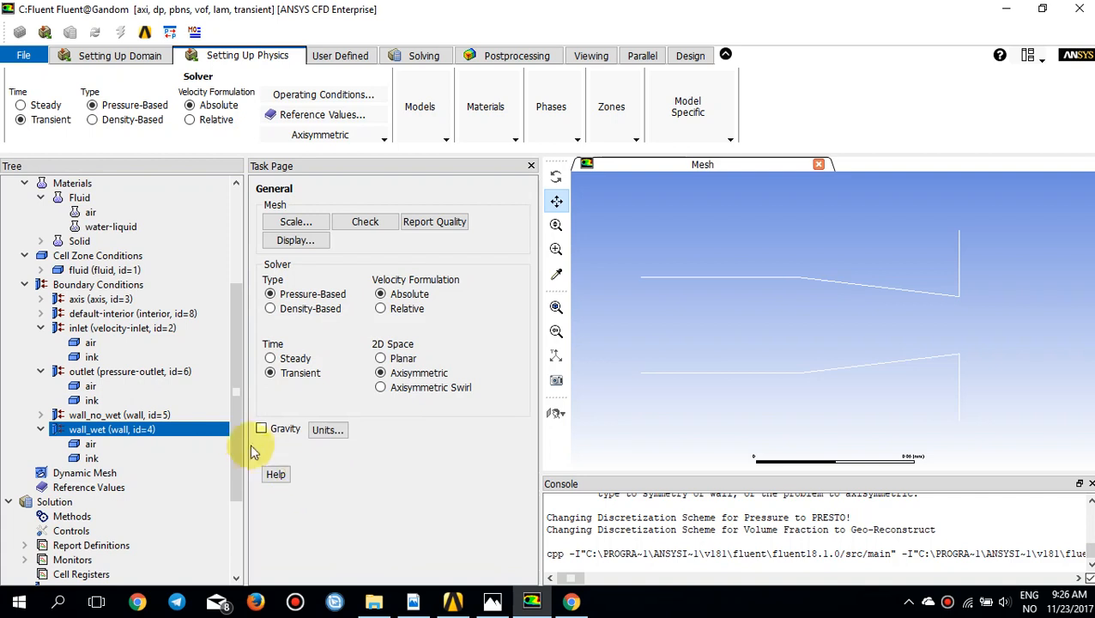
Step: Enable Non-Iterative Time Advancement in the solution methods and set the pressure-velocity coupling scheme to Fractional Step
{"action": "scroll", "coordinate": [239, 451], "scroll_direction": "down", "scroll_amount": 1}
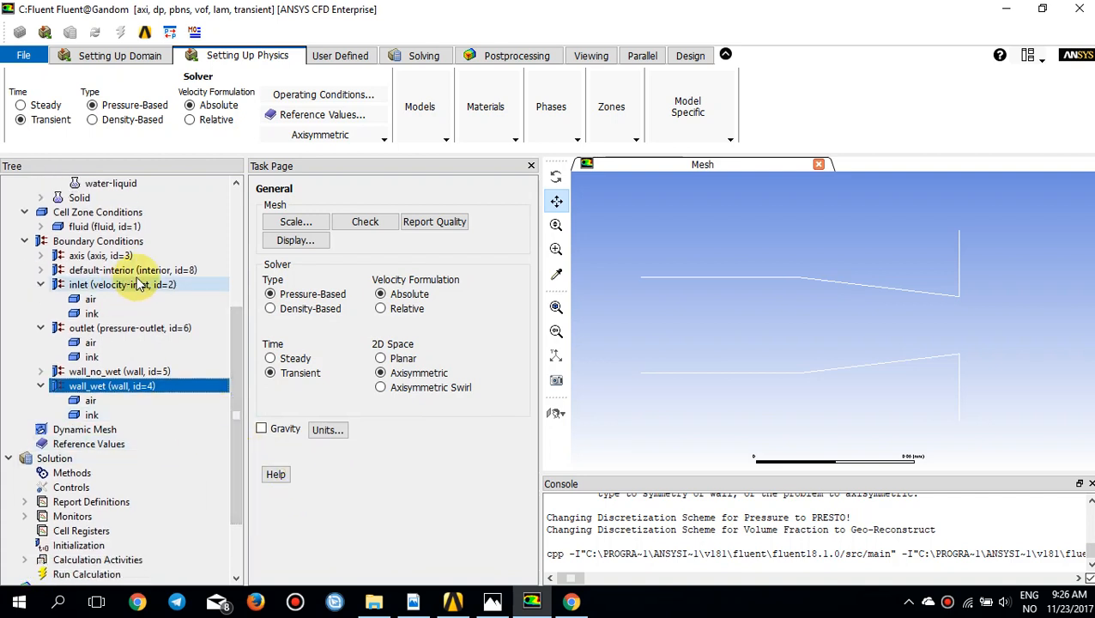
{"action": "left_click_drag", "start_coordinate": [233, 383], "coordinate": [169, 410]}
{"action": "left_click", "coordinate": [86, 458]}
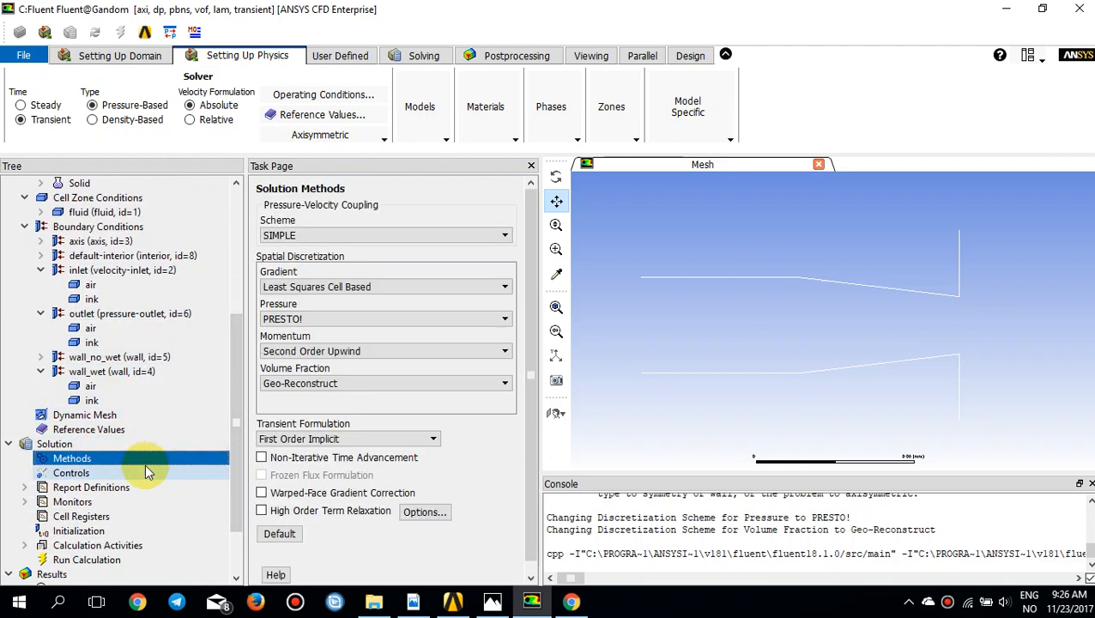
{"action": "left_click", "coordinate": [261, 458]}
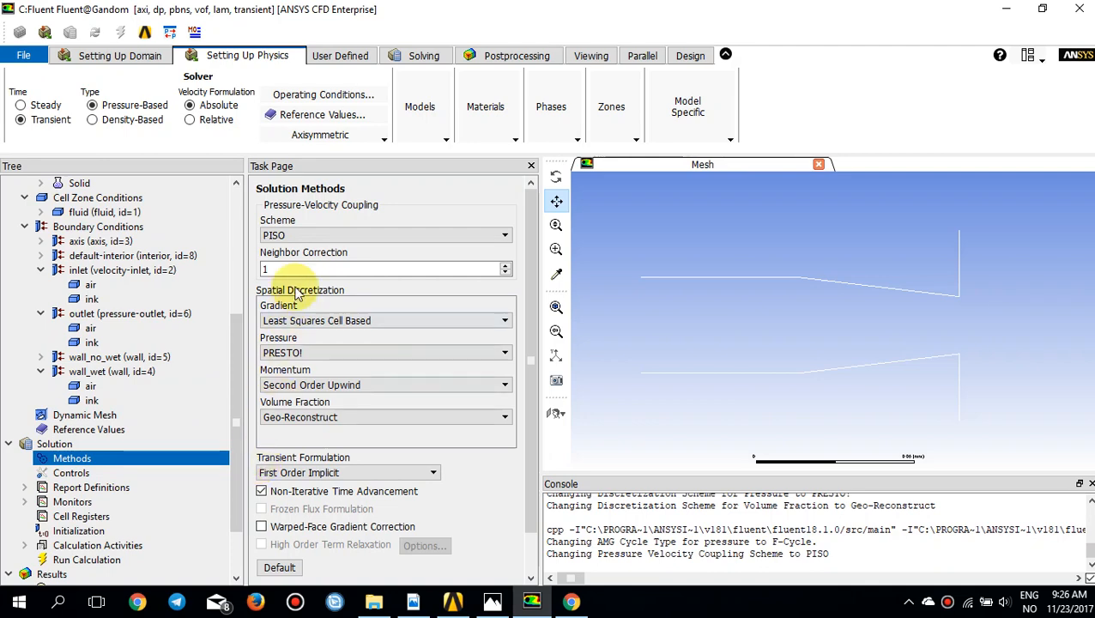
{"action": "left_click", "coordinate": [311, 235]}
{"action": "left_click", "coordinate": [313, 261]}
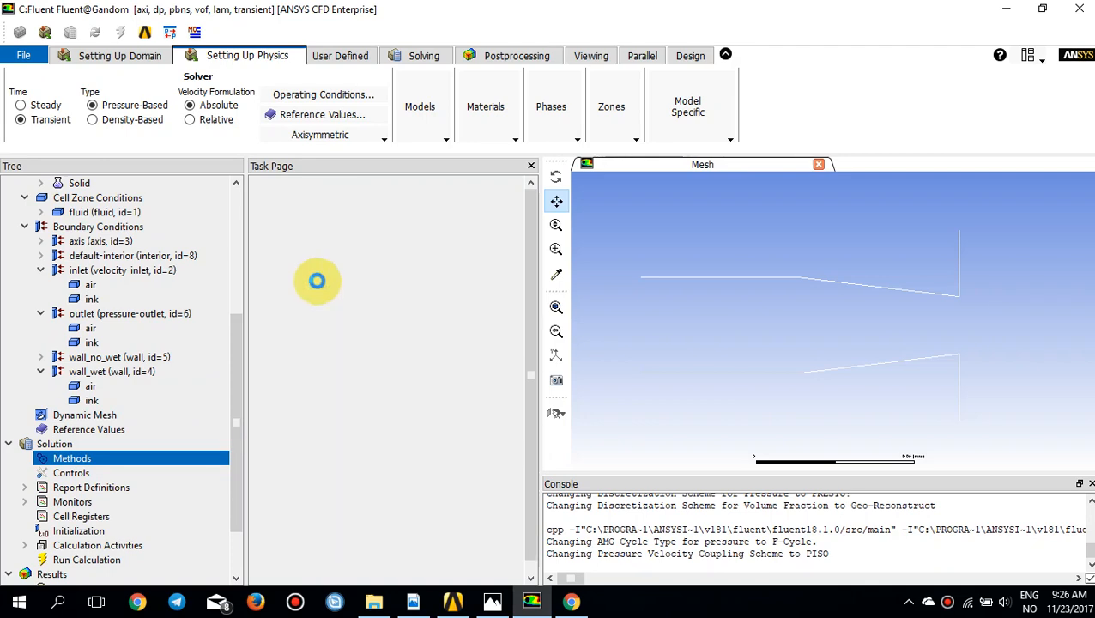
Step: Set the spatial discretization to QUICK for momentum and Compressive for volume fraction
{"action": "left_click", "coordinate": [503, 351]}
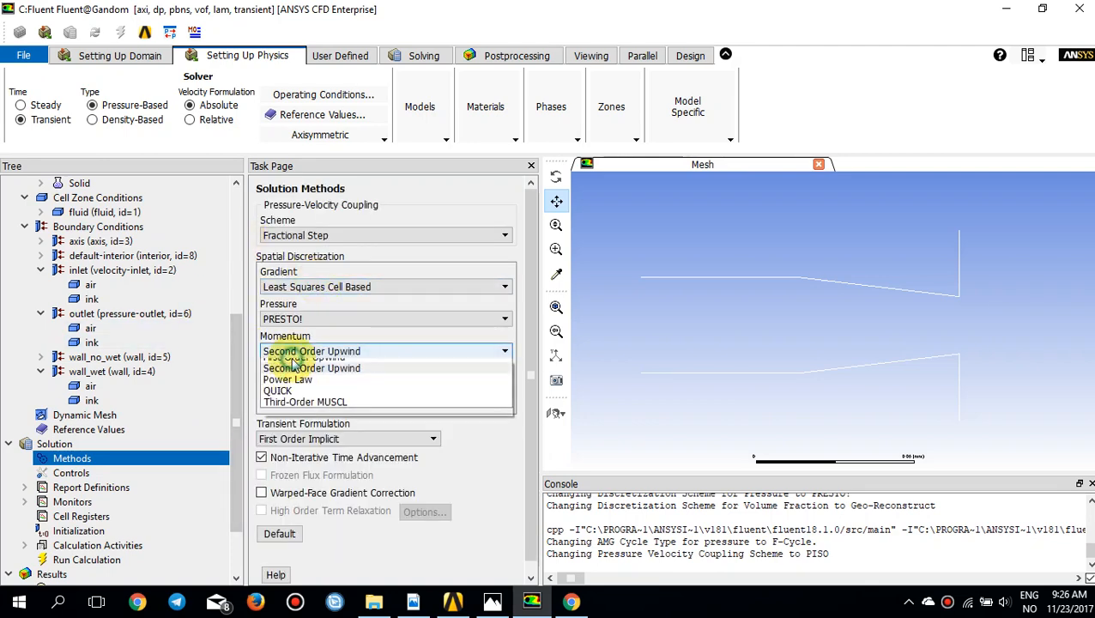
{"action": "left_click", "coordinate": [297, 392]}
{"action": "left_click", "coordinate": [298, 388]}
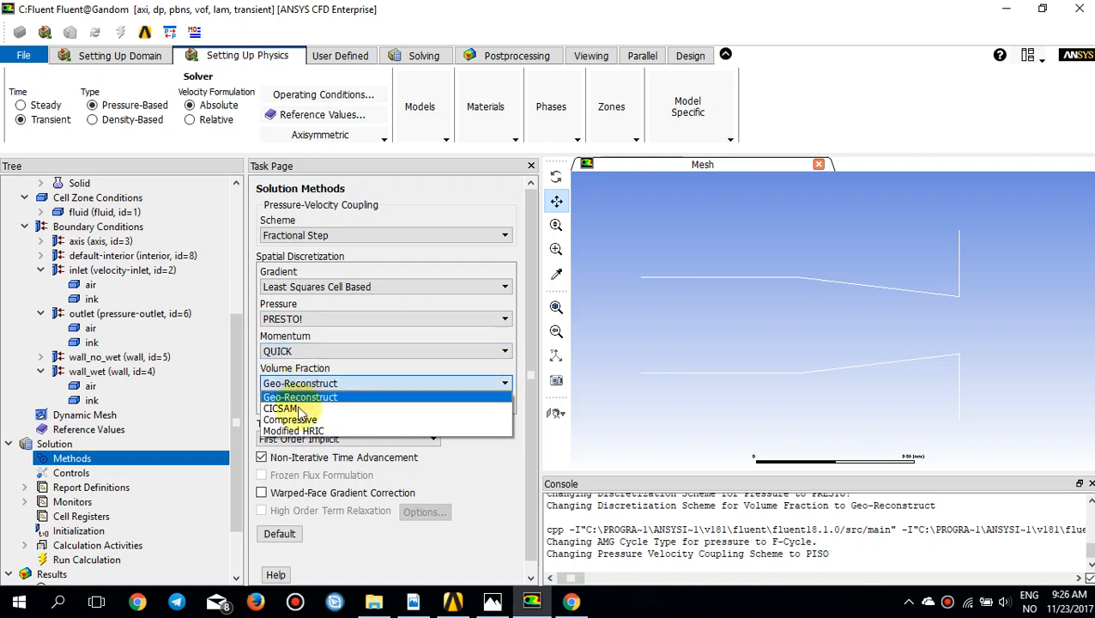
{"action": "left_click", "coordinate": [300, 419]}
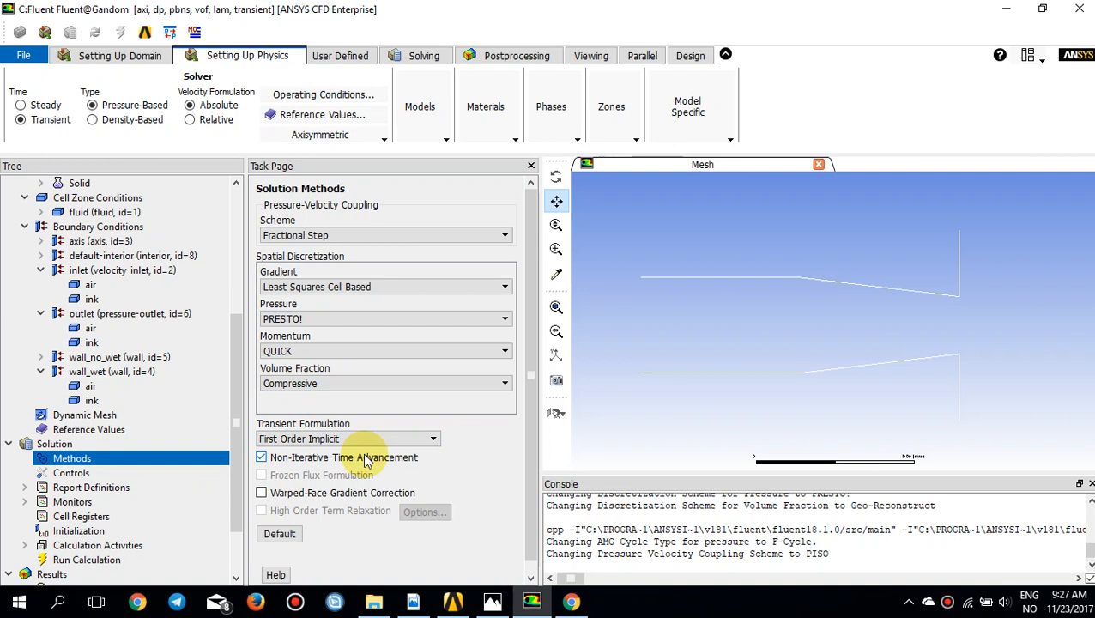
Step: Set the calculation activities to autosave every 2 time steps
{"action": "left_click", "coordinate": [75, 487]}
{"action": "left_click", "coordinate": [23, 487]}
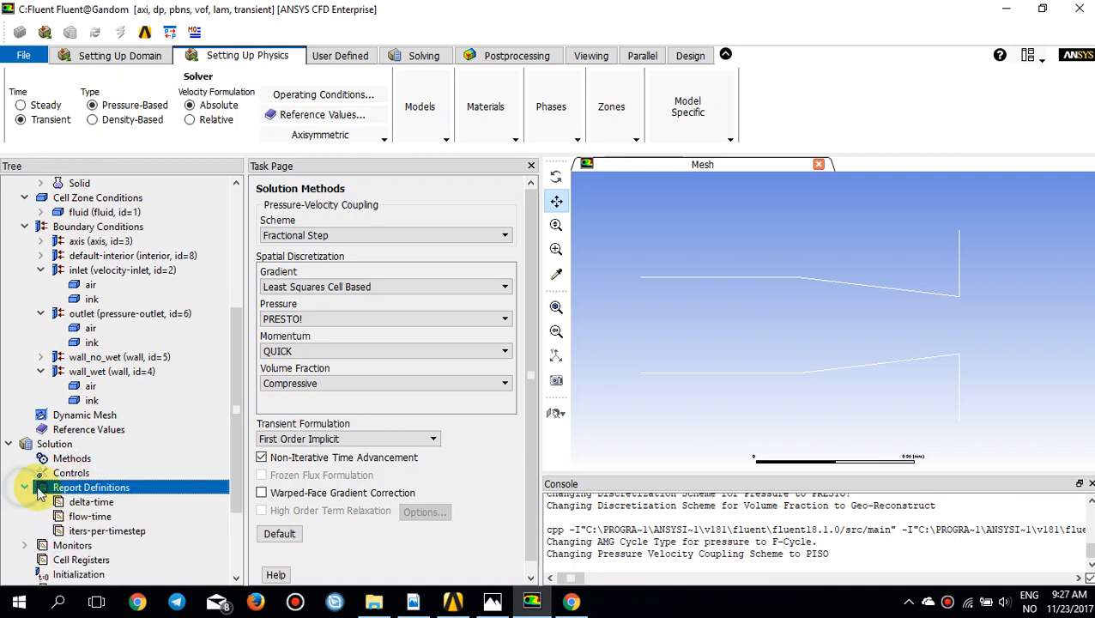
{"action": "scroll", "coordinate": [58, 461], "scroll_direction": "down", "scroll_amount": 1}
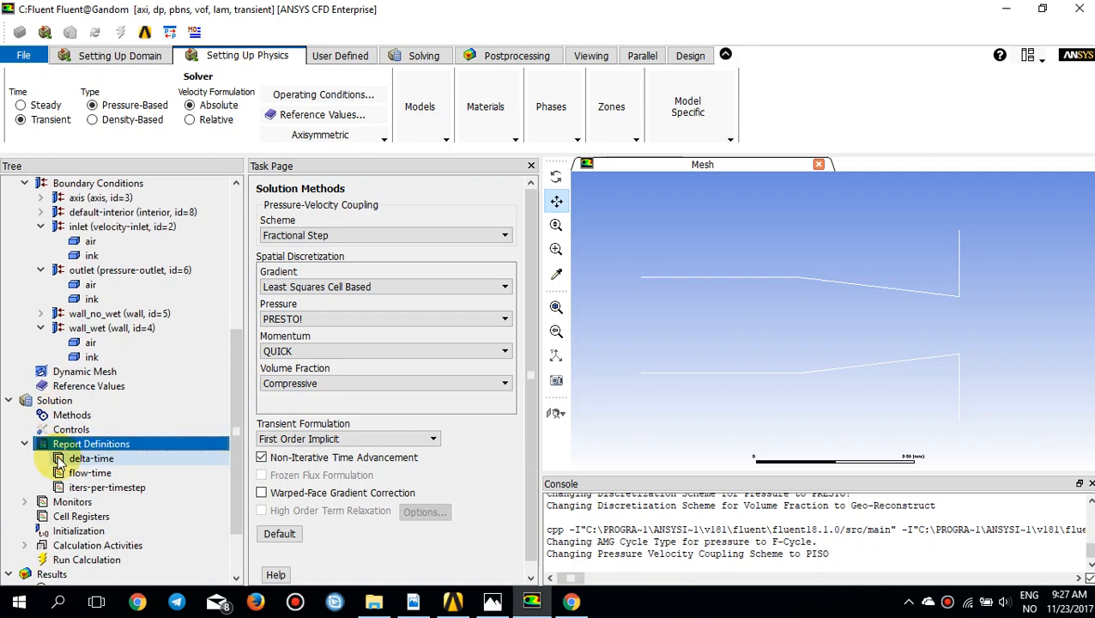
{"action": "left_click", "coordinate": [79, 530]}
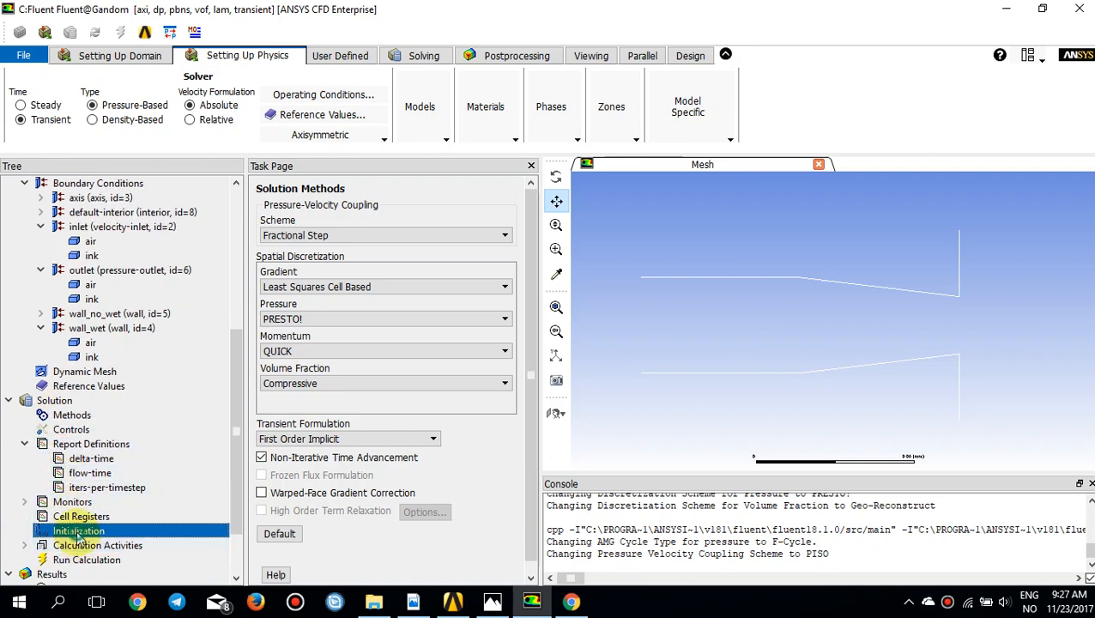
{"action": "double_click", "coordinate": [80, 547]}
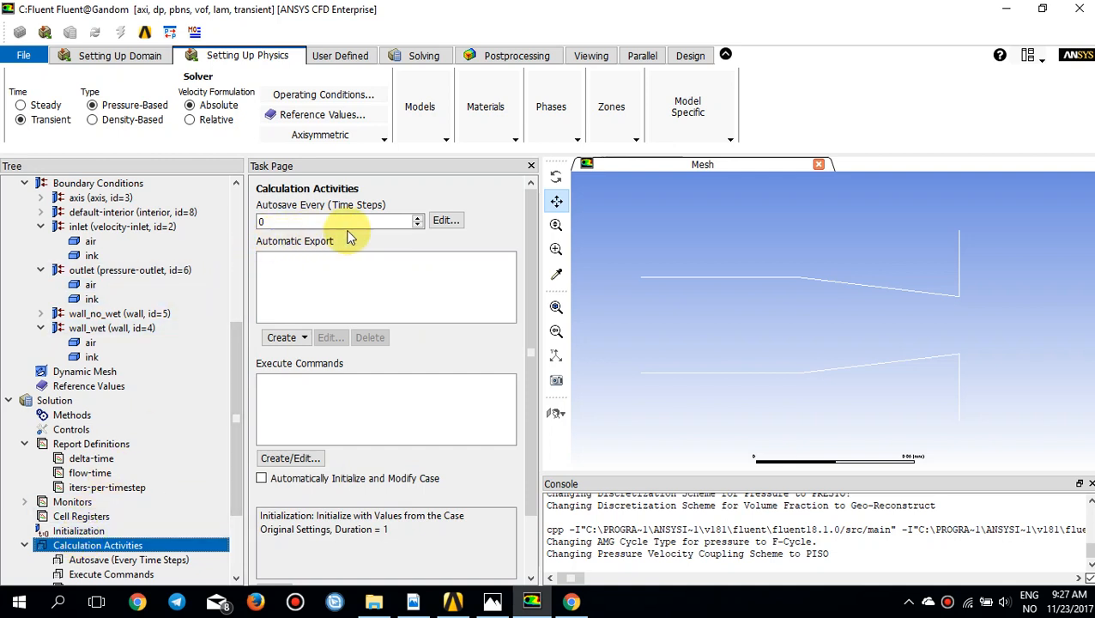
{"action": "left_click", "coordinate": [416, 218]}
{"action": "left_click", "coordinate": [416, 218]}
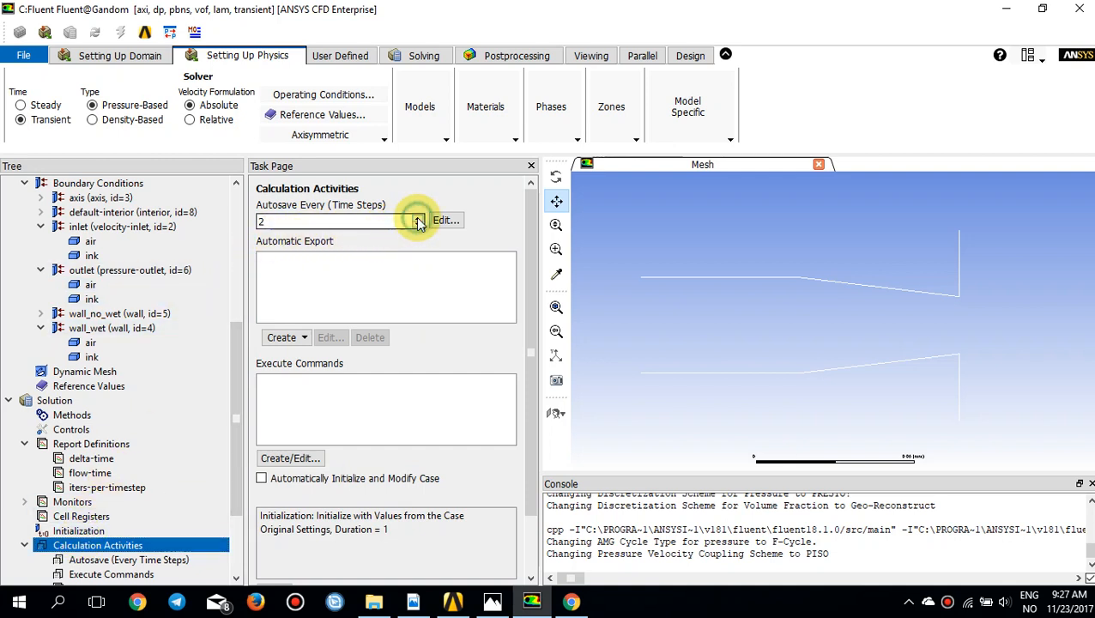
Step: Create an automatic solution data export with the CFD-Post Compatible file type
{"action": "left_click", "coordinate": [302, 337]}
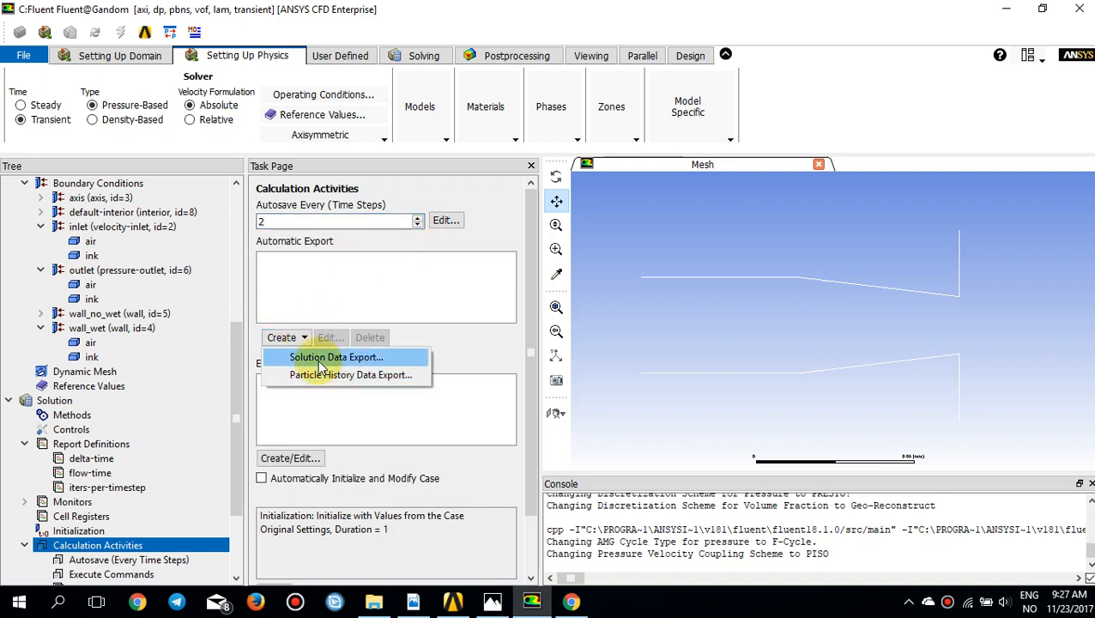
{"action": "left_click", "coordinate": [321, 360]}
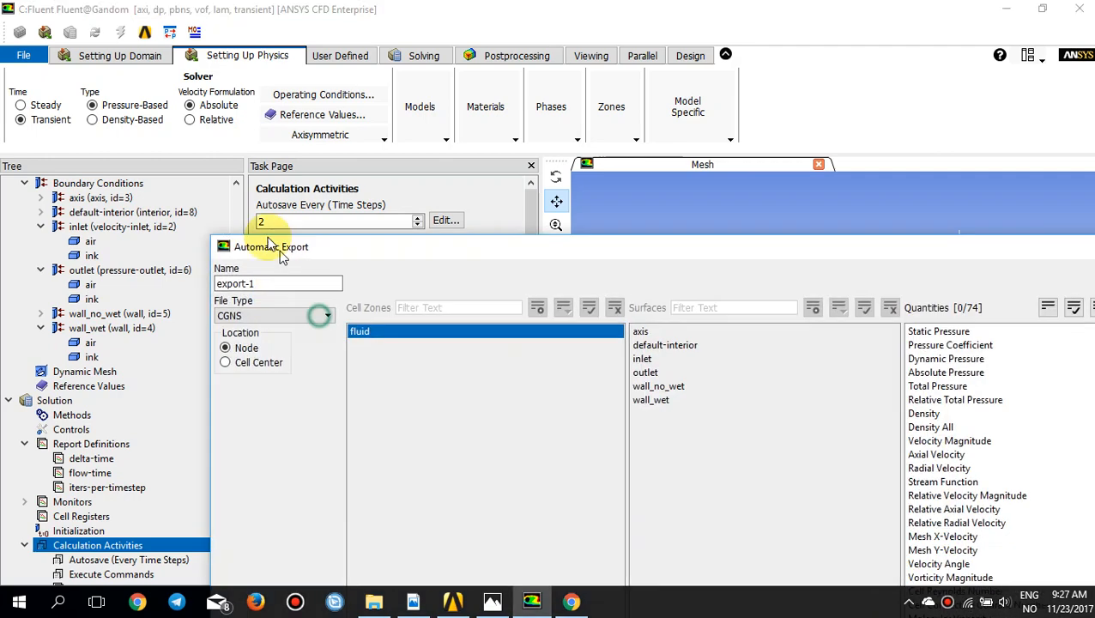
{"action": "left_click", "coordinate": [230, 300]}
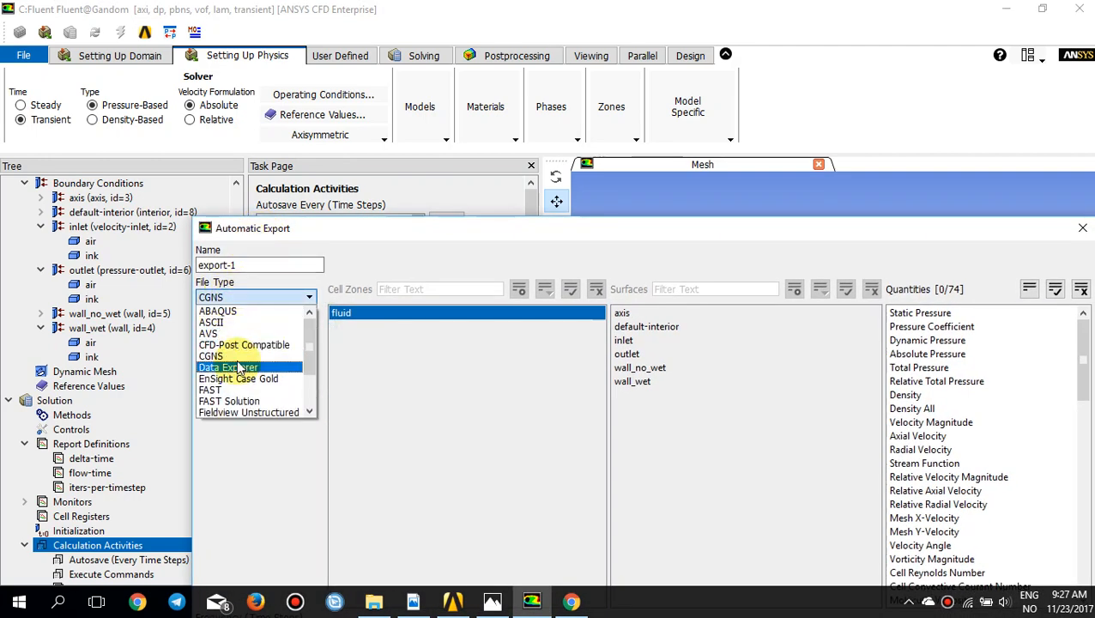
{"action": "left_click", "coordinate": [238, 346]}
{"action": "left_click_drag", "start_coordinate": [340, 228], "coordinate": [171, 115]}
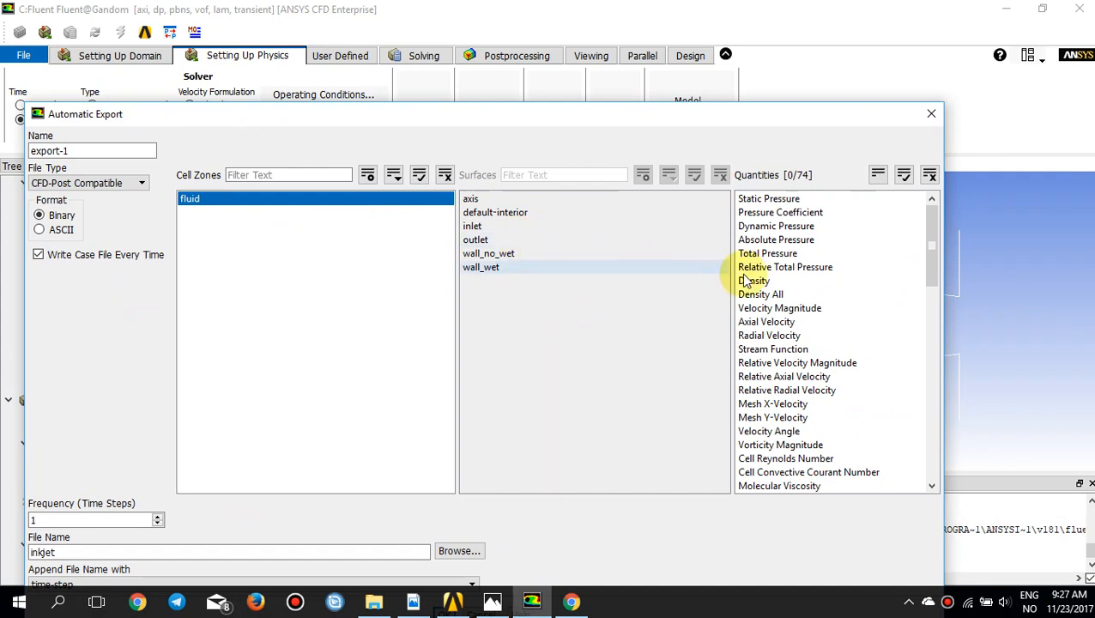
Step: Include density, volume fraction and molecular viscosity of both air and ink in the automatic export and confirm it
{"action": "left_click_drag", "start_coordinate": [926, 271], "coordinate": [925, 479]}
{"action": "mouse_move", "coordinate": [763, 418]}
{"action": "left_mouse_down"}
{"action": "mouse_move", "coordinate": [772, 475]}
{"action": "mouse_move", "coordinate": [760, 477]}
{"action": "mouse_move", "coordinate": [772, 485]}
{"action": "left_mouse_up"}
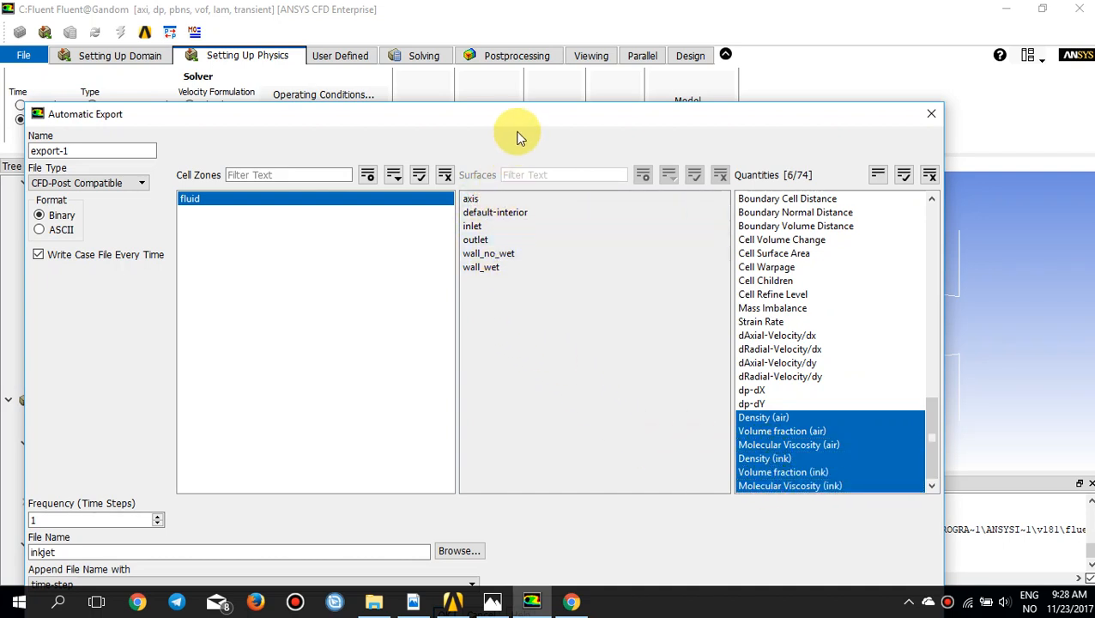
{"action": "left_click_drag", "start_coordinate": [516, 120], "coordinate": [518, 37]}
{"action": "left_click", "coordinate": [445, 520]}
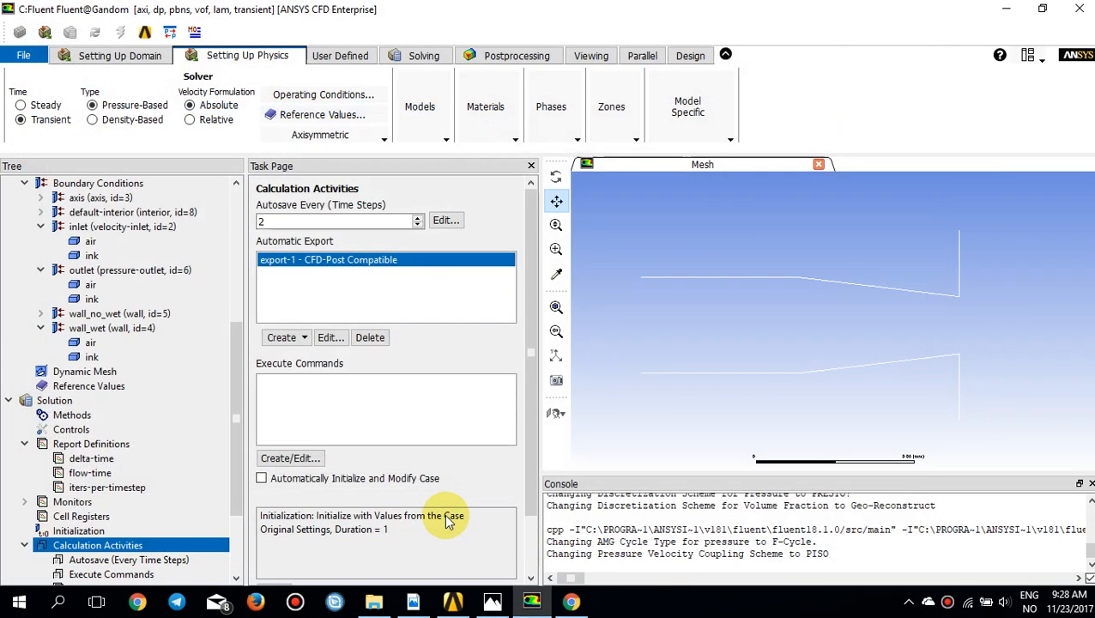
Step: Initialize the solution with Standard Initialization, keeping pressure, velocities and ink volume fraction at 0
{"action": "left_click", "coordinate": [101, 531]}
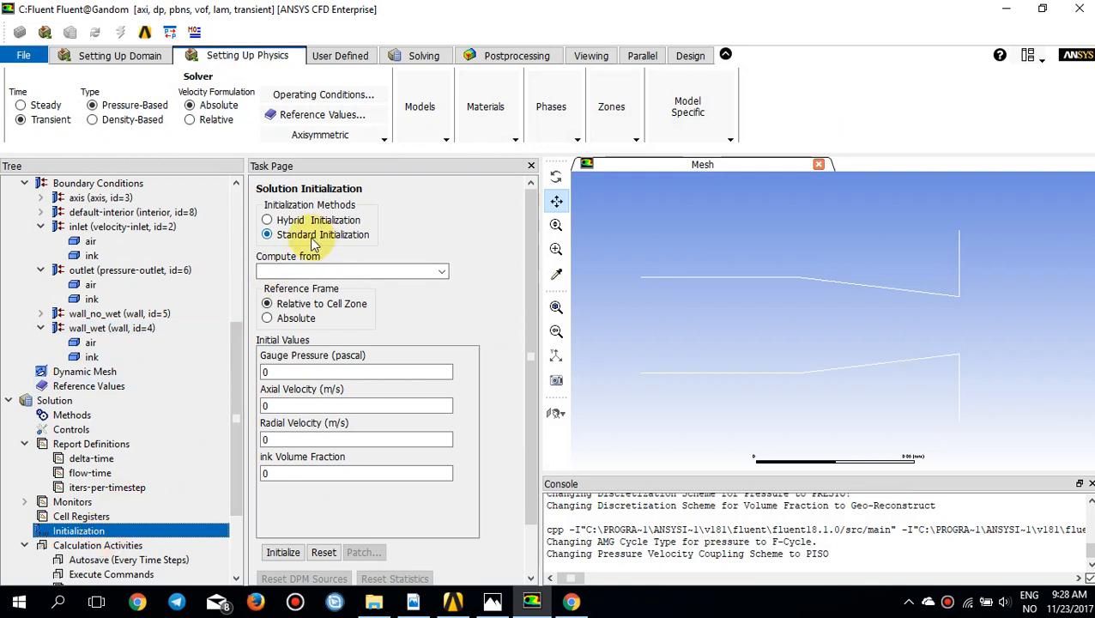
{"action": "left_click", "coordinate": [309, 401]}
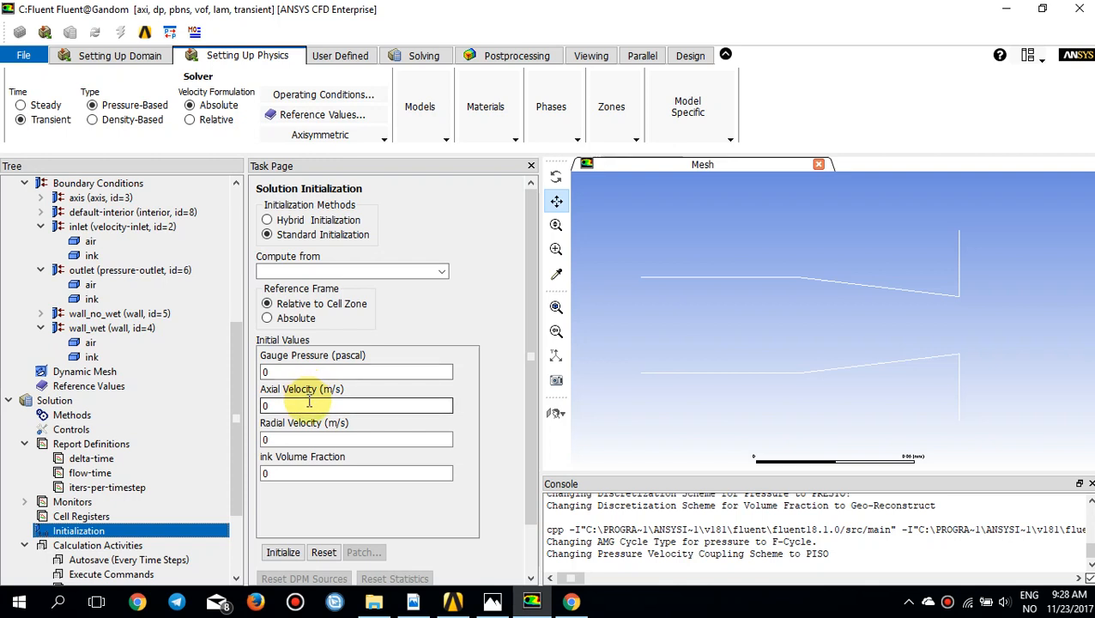
{"action": "scroll", "coordinate": [309, 402], "scroll_direction": "down", "scroll_amount": 2}
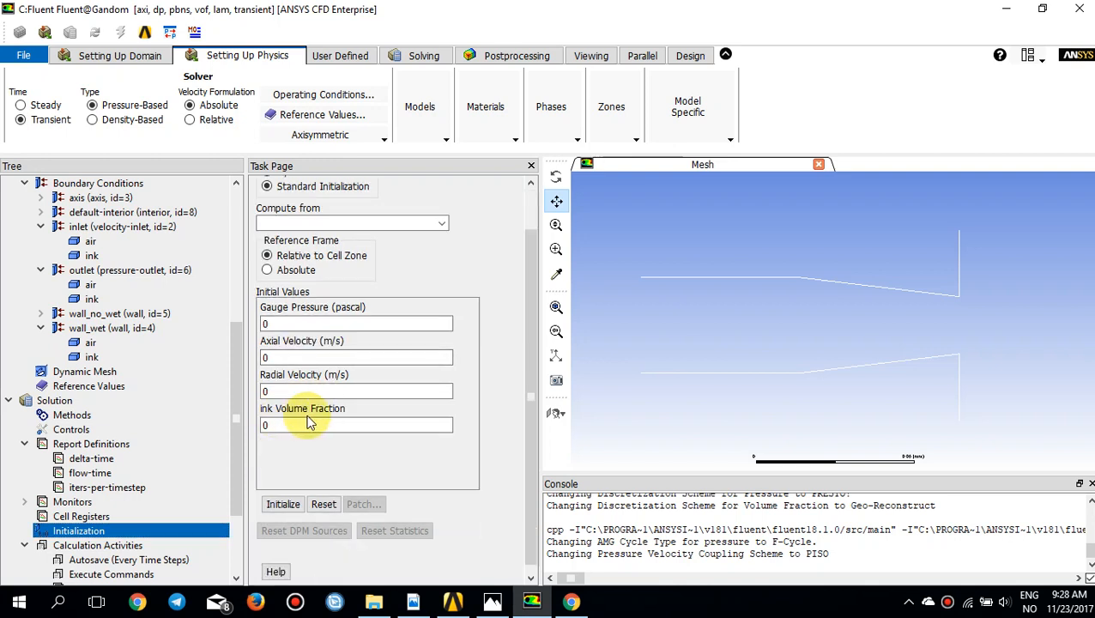
{"action": "left_click", "coordinate": [290, 505]}
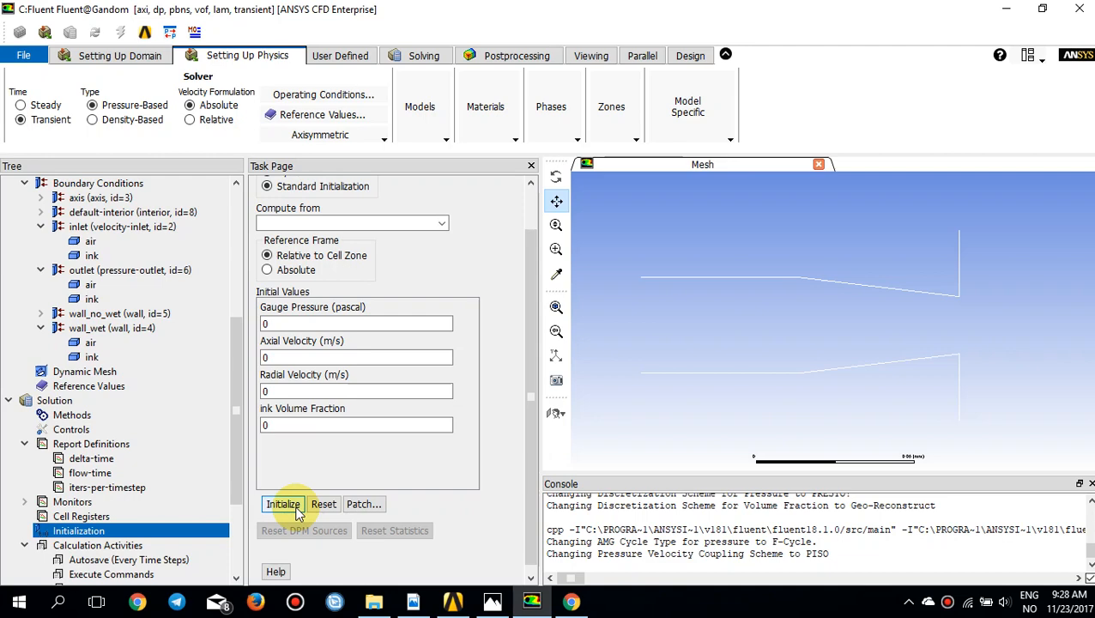
Step: Check the nozzle dimensions in the Photos drawing, and mark the inside quad region X 0 to 0.1 mm, Y 0 to 0.03 mm for adaption
{"action": "left_click", "coordinate": [491, 601]}
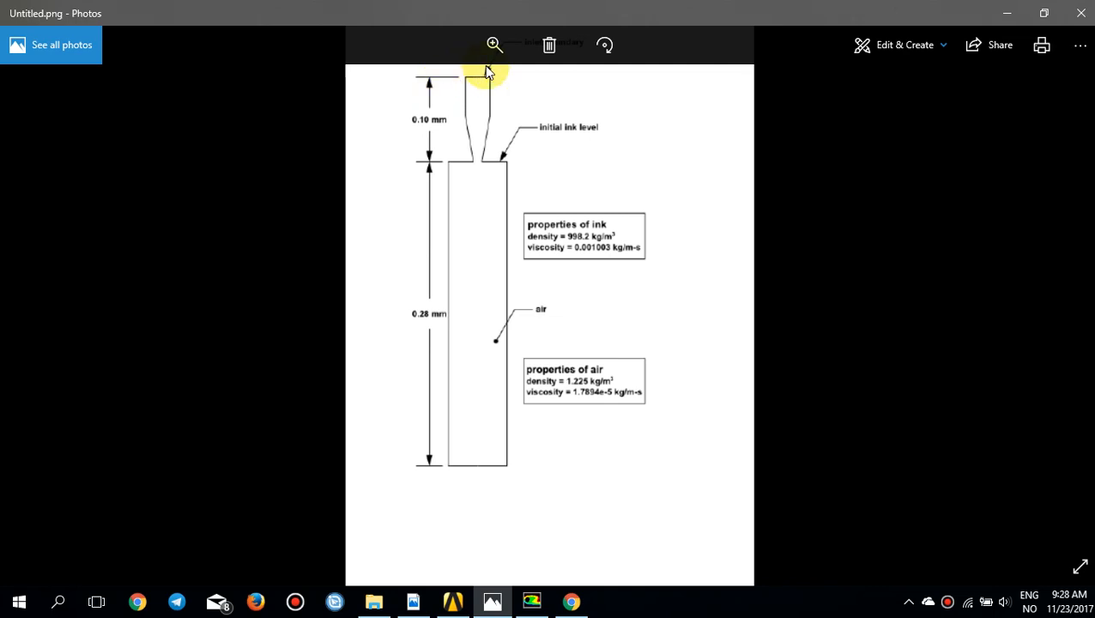
{"action": "left_click", "coordinate": [503, 599]}
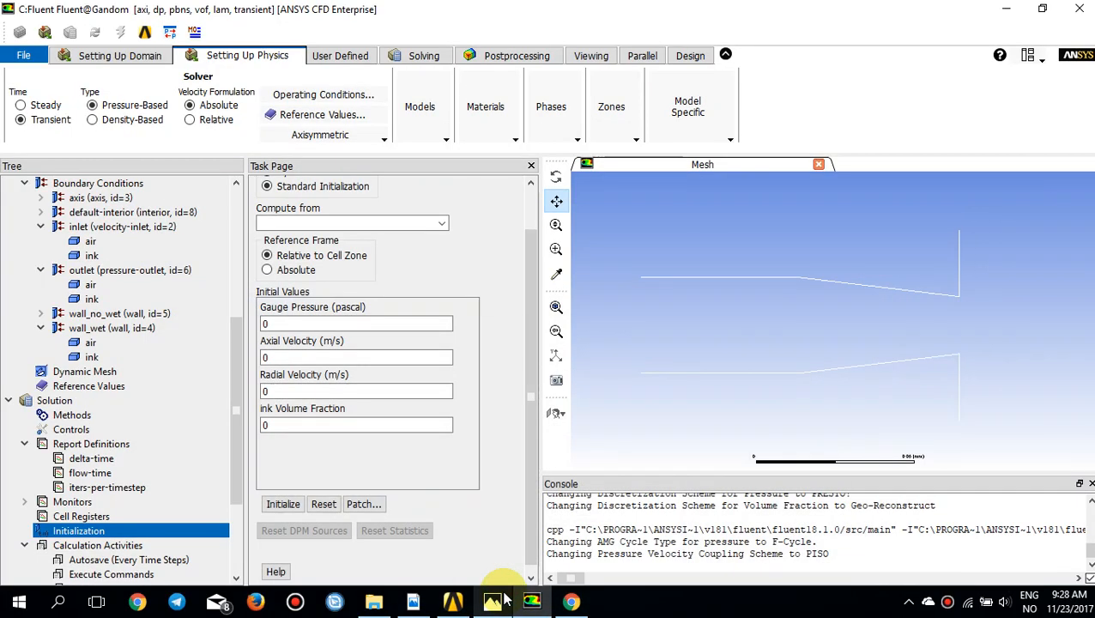
{"action": "left_click", "coordinate": [118, 57]}
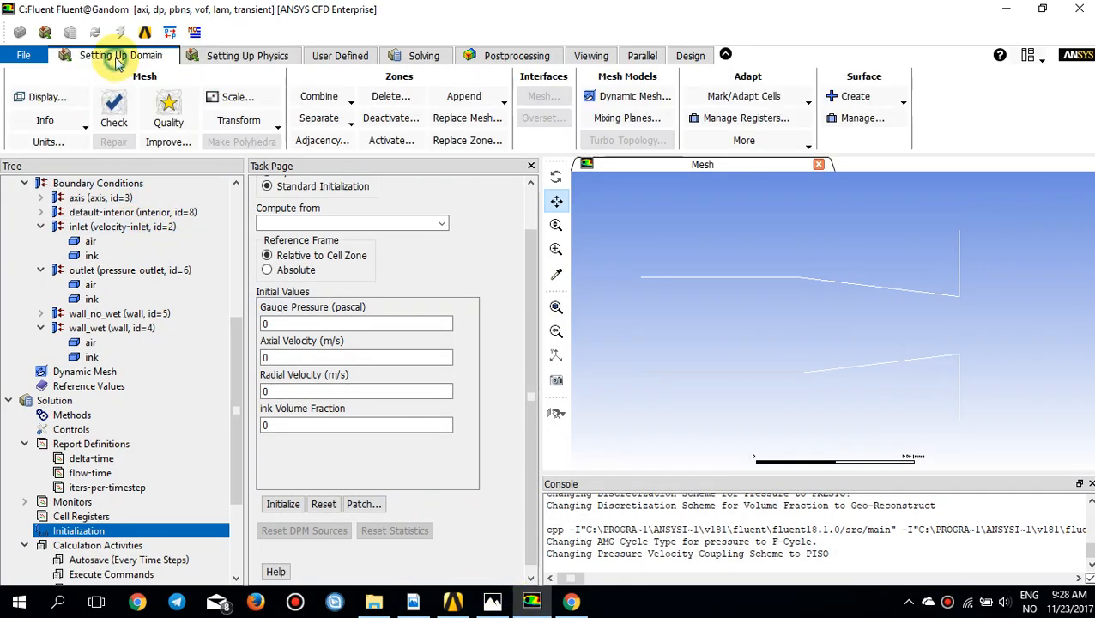
{"action": "left_click", "coordinate": [701, 98]}
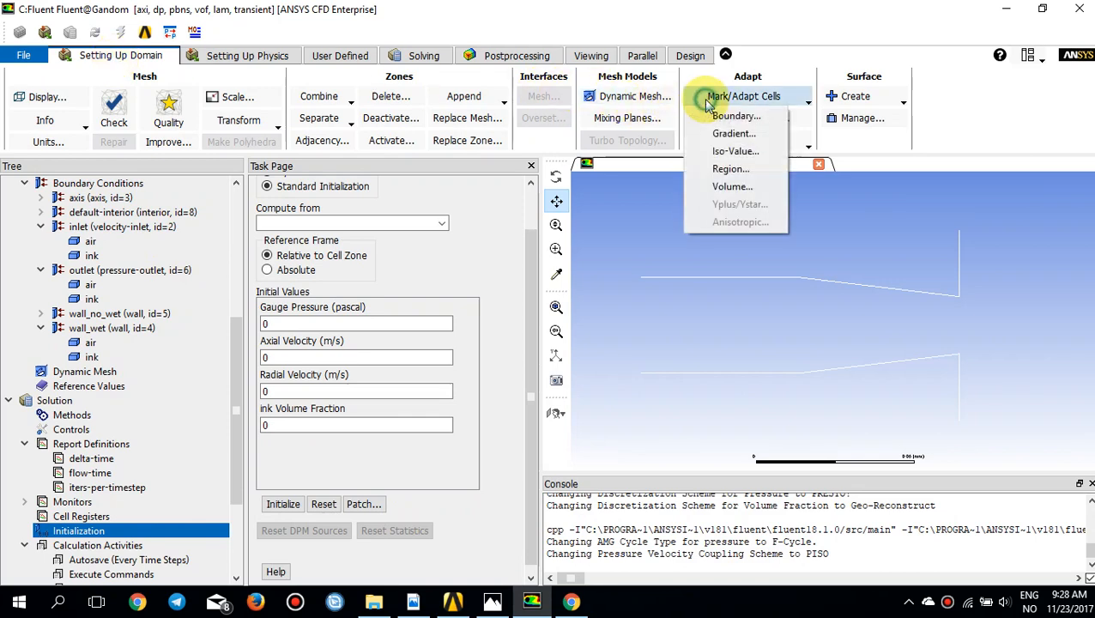
{"action": "left_click", "coordinate": [730, 169]}
{"action": "left_click_drag", "start_coordinate": [429, 318], "coordinate": [444, 193]}
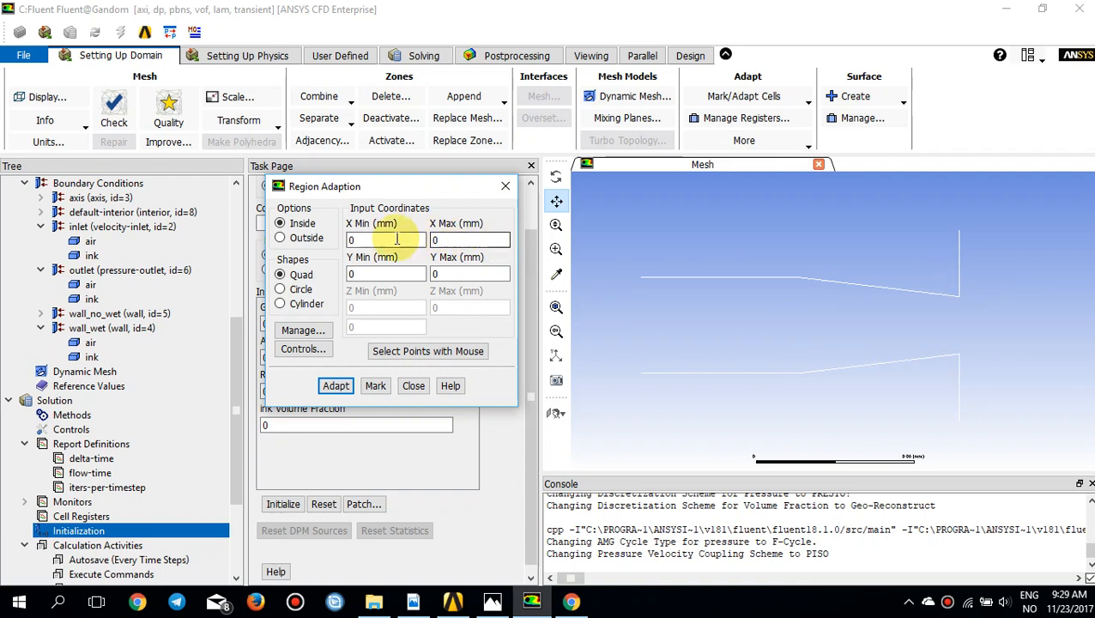
{"action": "left_click", "coordinate": [452, 241]}
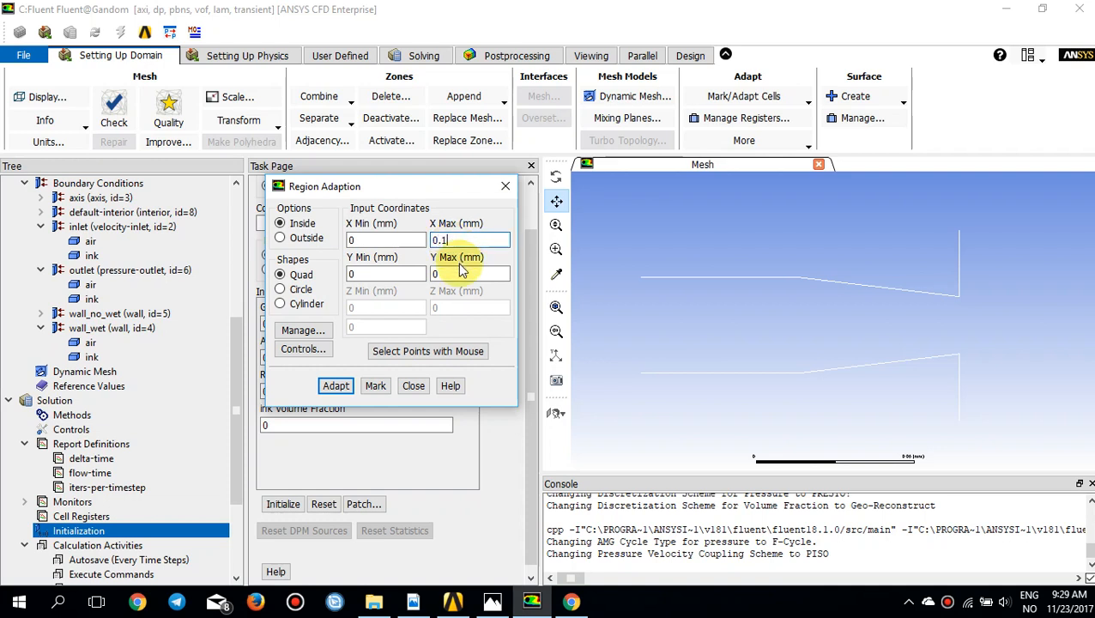
{"action": "left_click", "coordinate": [460, 273]}
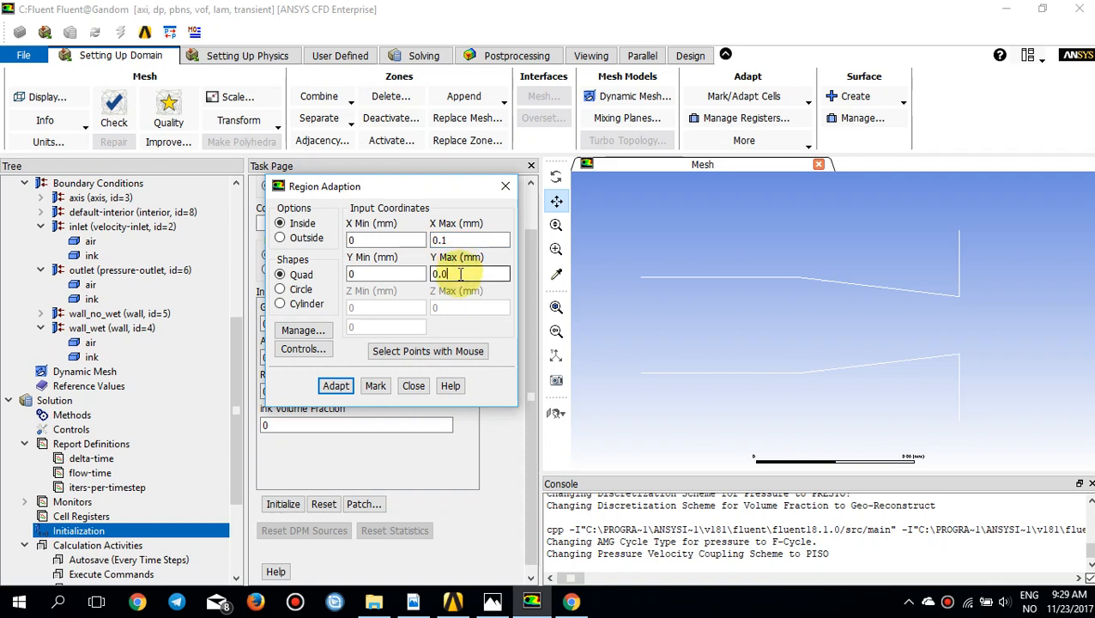
{"action": "left_click", "coordinate": [375, 386]}
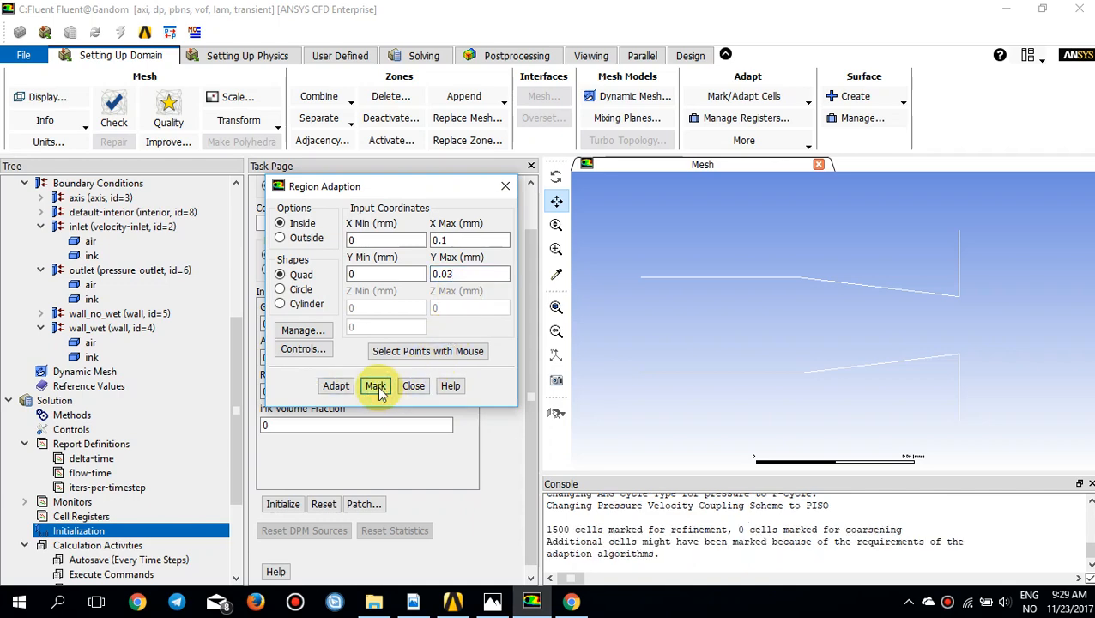
Step: Display the marked nozzle region from the adaption registers to verify its extent, and close the adaption dialogs
{"action": "left_click", "coordinate": [304, 329]}
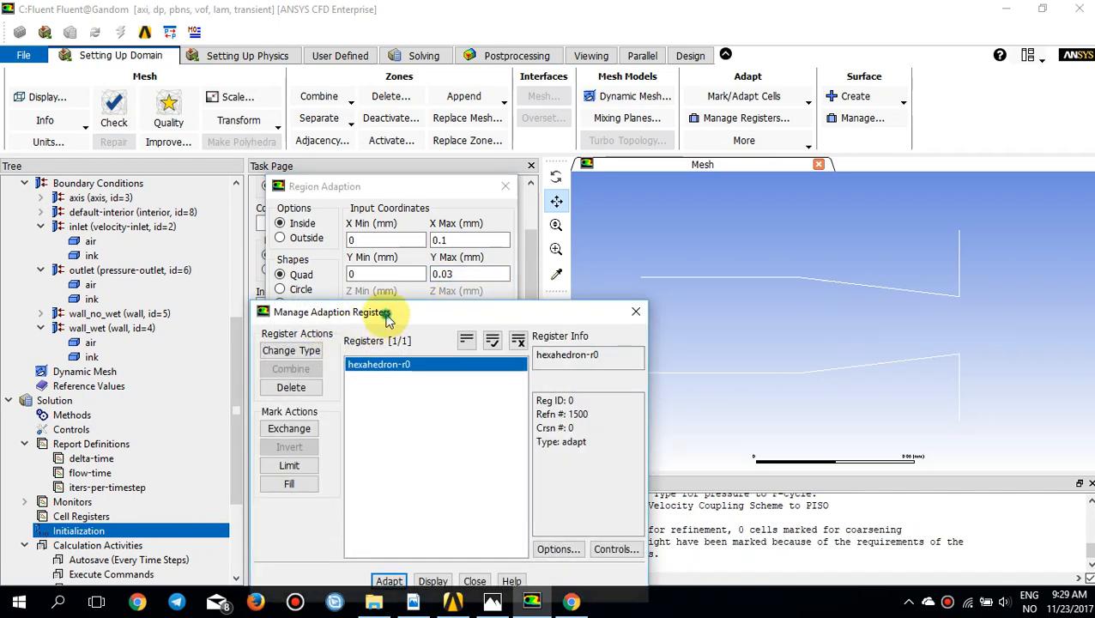
{"action": "left_click_drag", "start_coordinate": [385, 312], "coordinate": [338, 243]}
{"action": "left_click", "coordinate": [299, 295]}
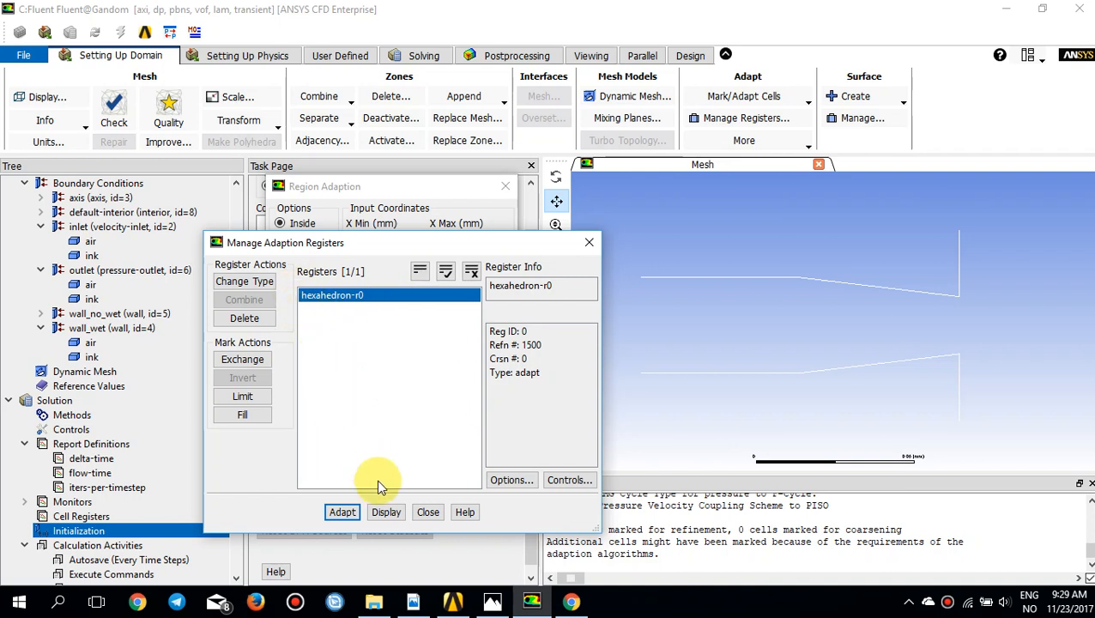
{"action": "left_click", "coordinate": [388, 510]}
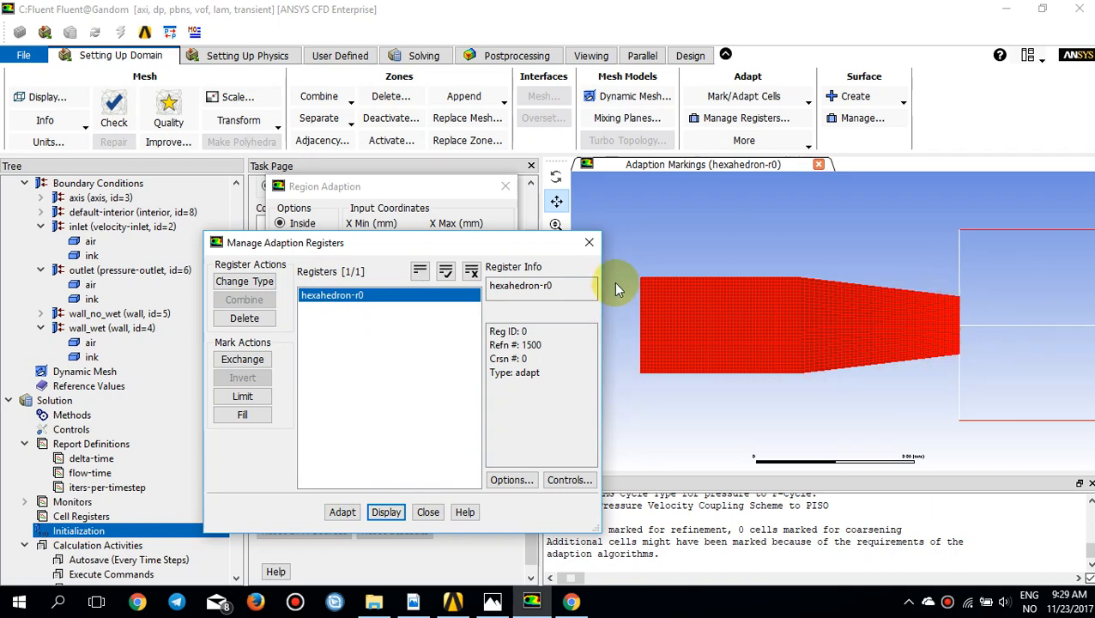
{"action": "left_click", "coordinate": [591, 243]}
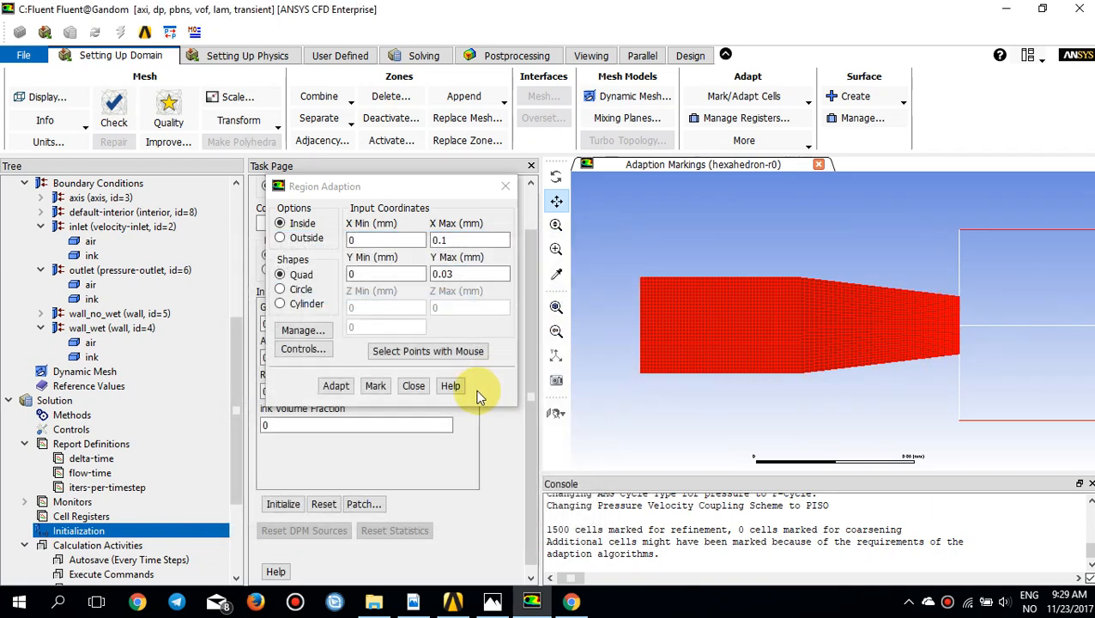
{"action": "left_click", "coordinate": [505, 186]}
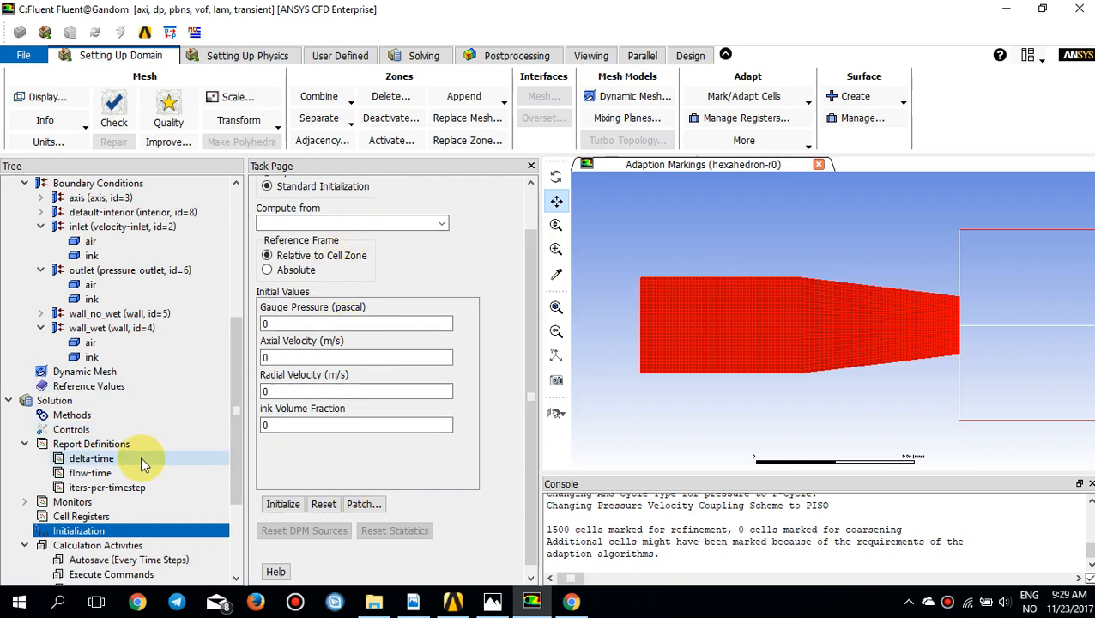
Step: Patch the ink phase's volume fraction with a value of 1 in the hexahedron-r0 register
{"action": "scroll", "coordinate": [141, 456], "scroll_direction": "down", "scroll_amount": 1}
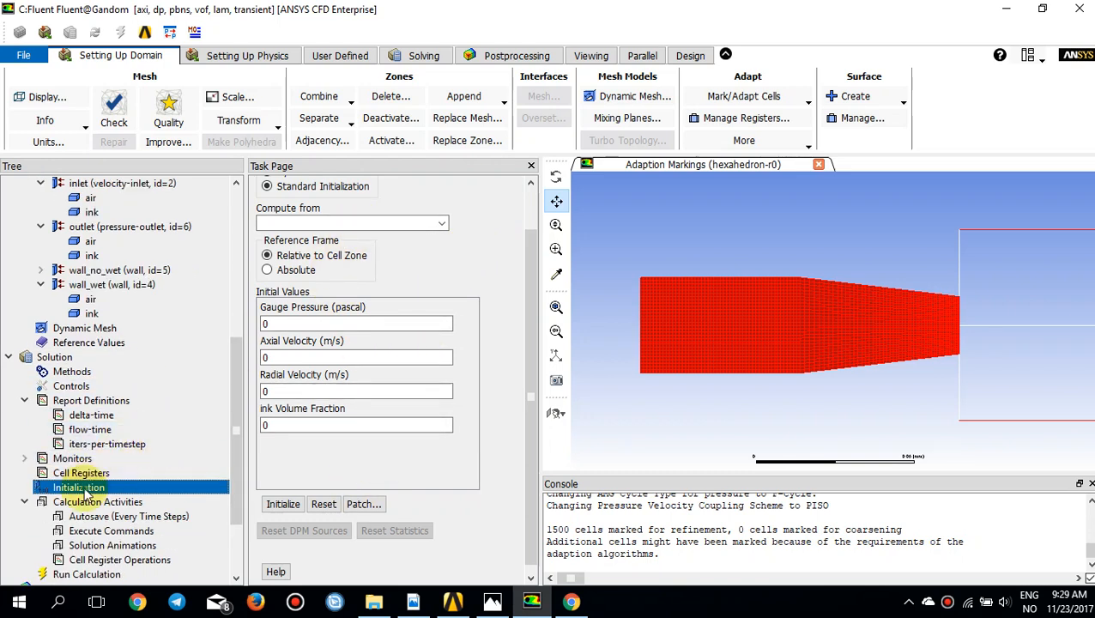
{"action": "left_click", "coordinate": [362, 503]}
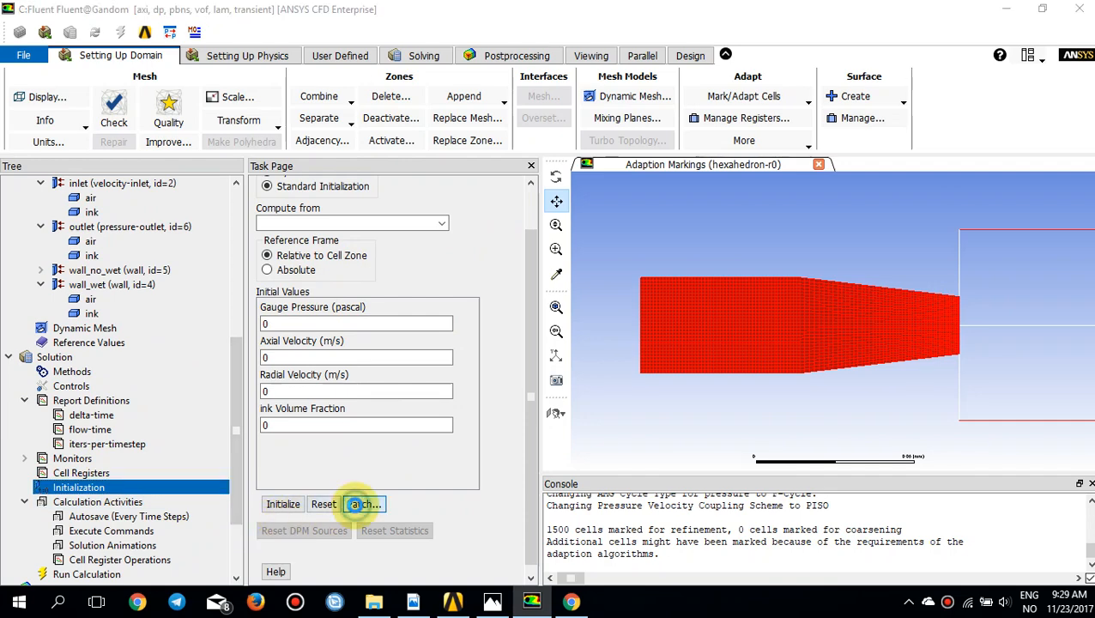
{"action": "left_click_drag", "start_coordinate": [457, 312], "coordinate": [381, 221]}
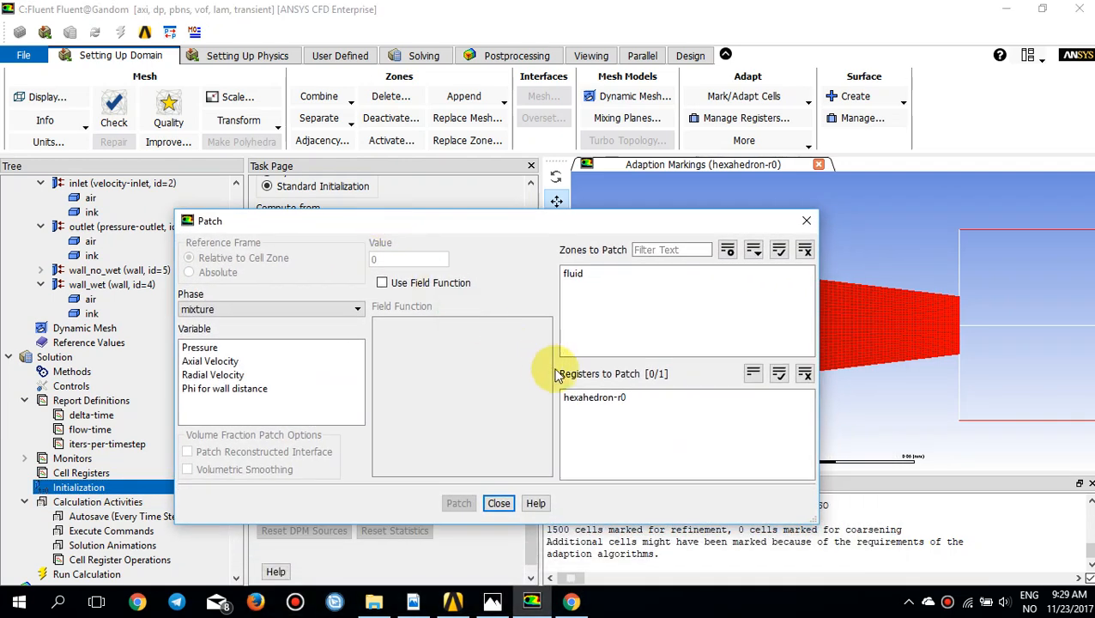
{"action": "left_click", "coordinate": [600, 398]}
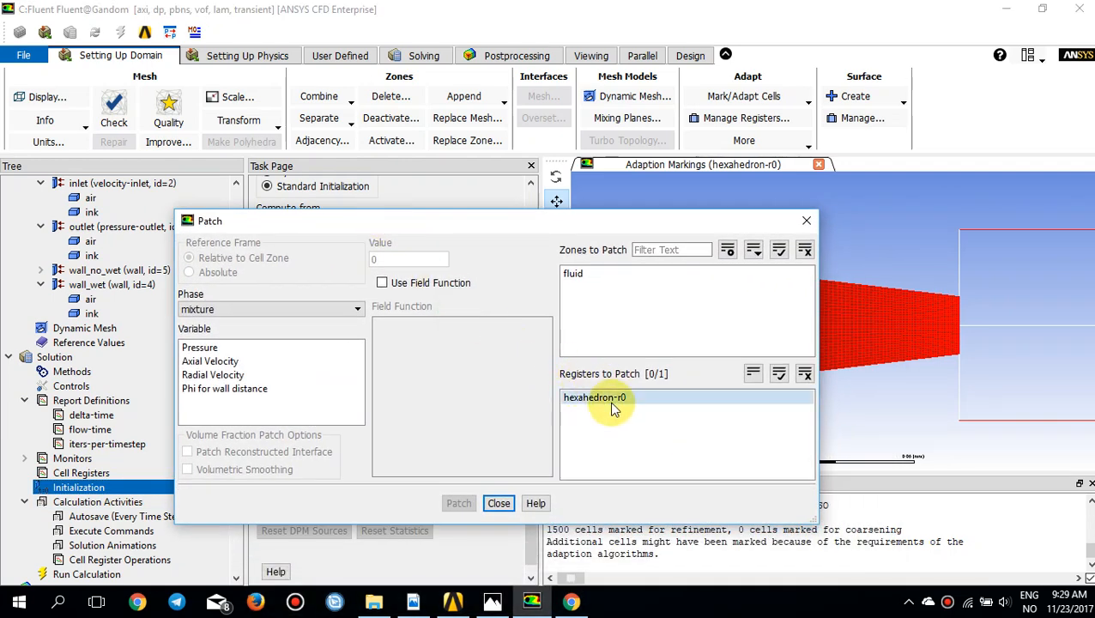
{"action": "left_click", "coordinate": [611, 403]}
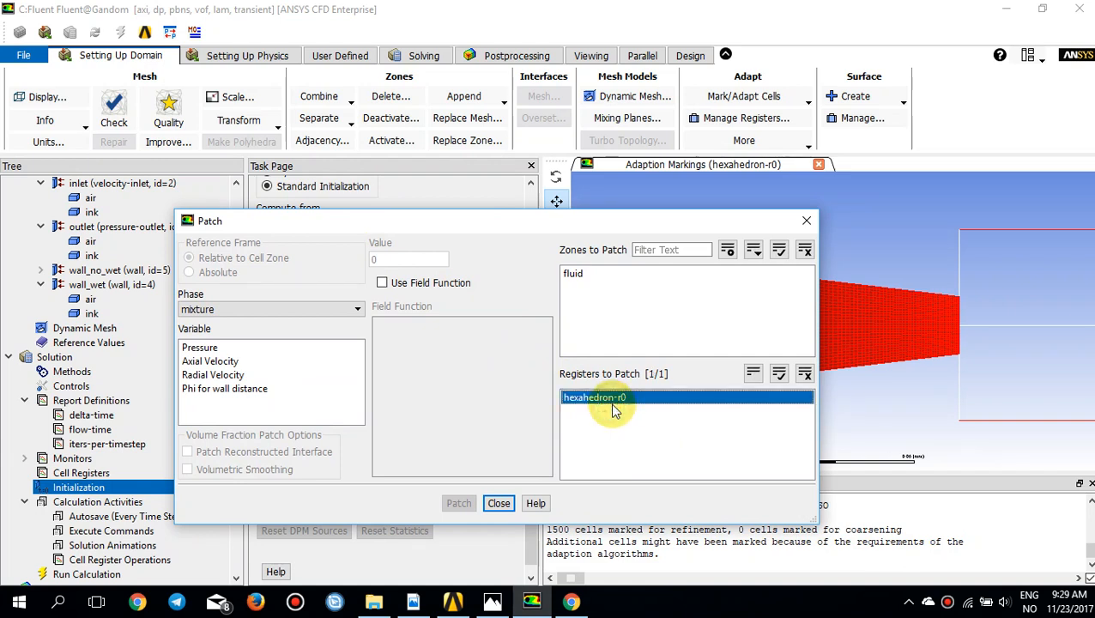
{"action": "left_click", "coordinate": [290, 310]}
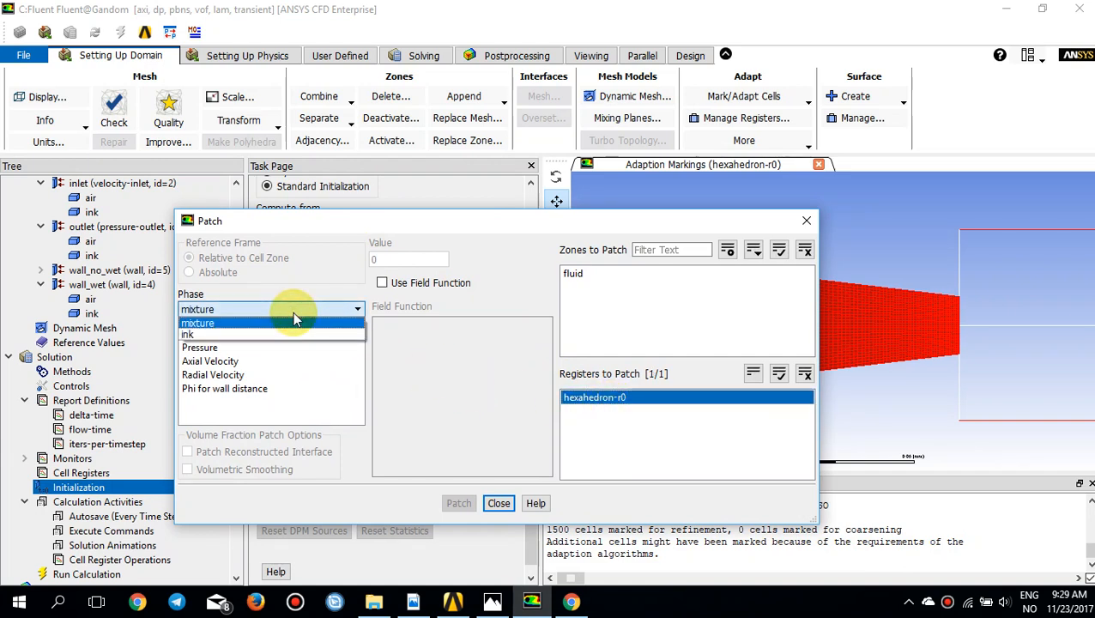
{"action": "left_click", "coordinate": [256, 335]}
{"action": "left_click", "coordinate": [243, 348]}
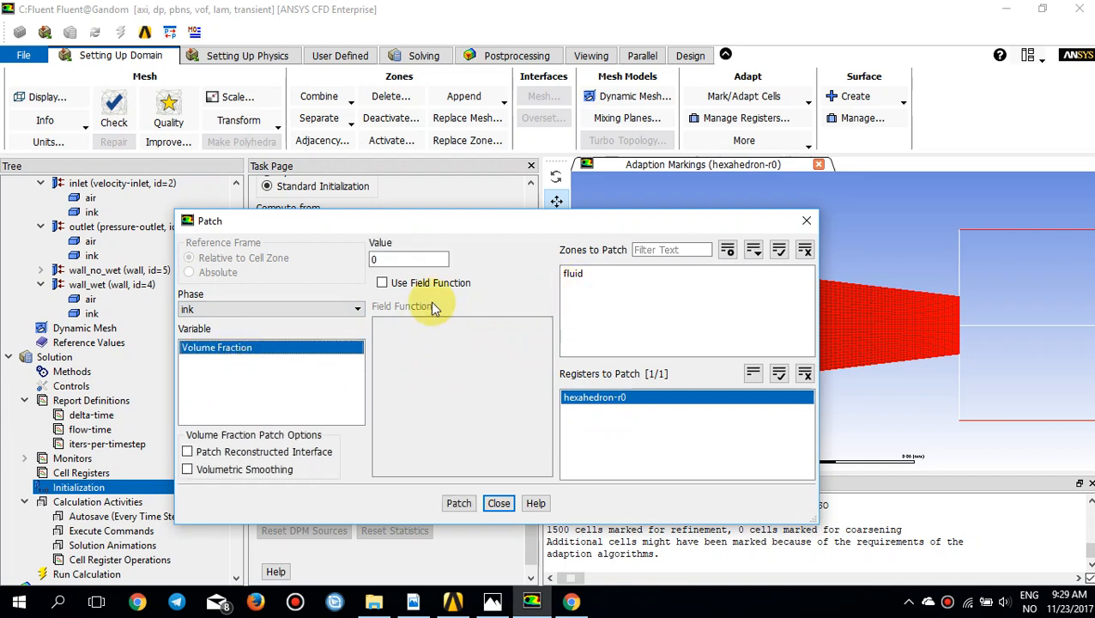
{"action": "double_click", "coordinate": [415, 260]}
{"action": "type", "text": "1"}
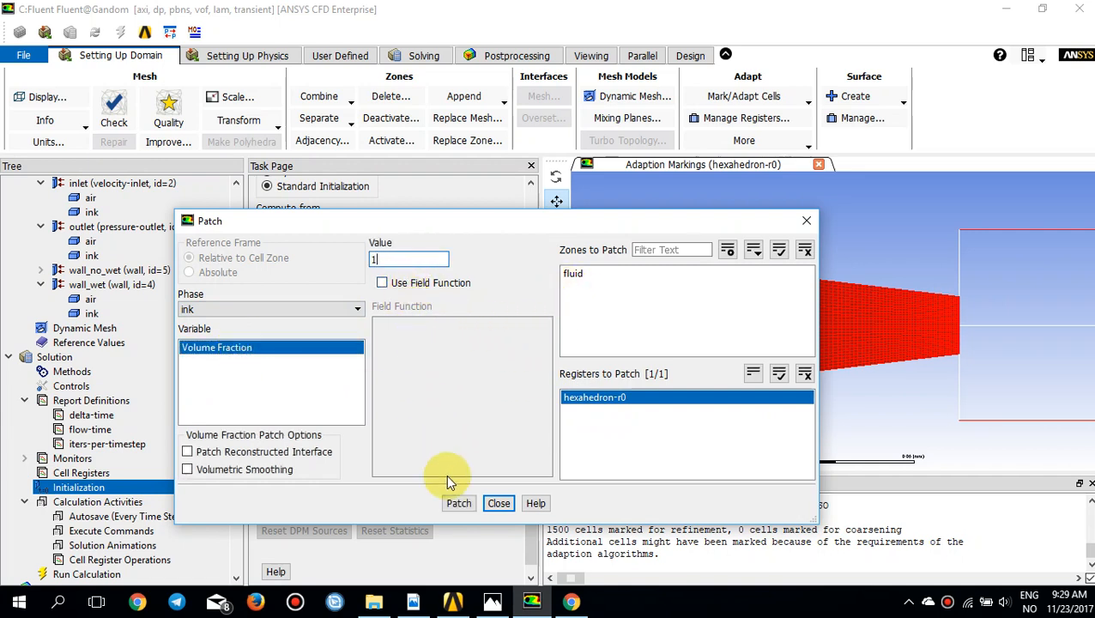
{"action": "left_click", "coordinate": [457, 503]}
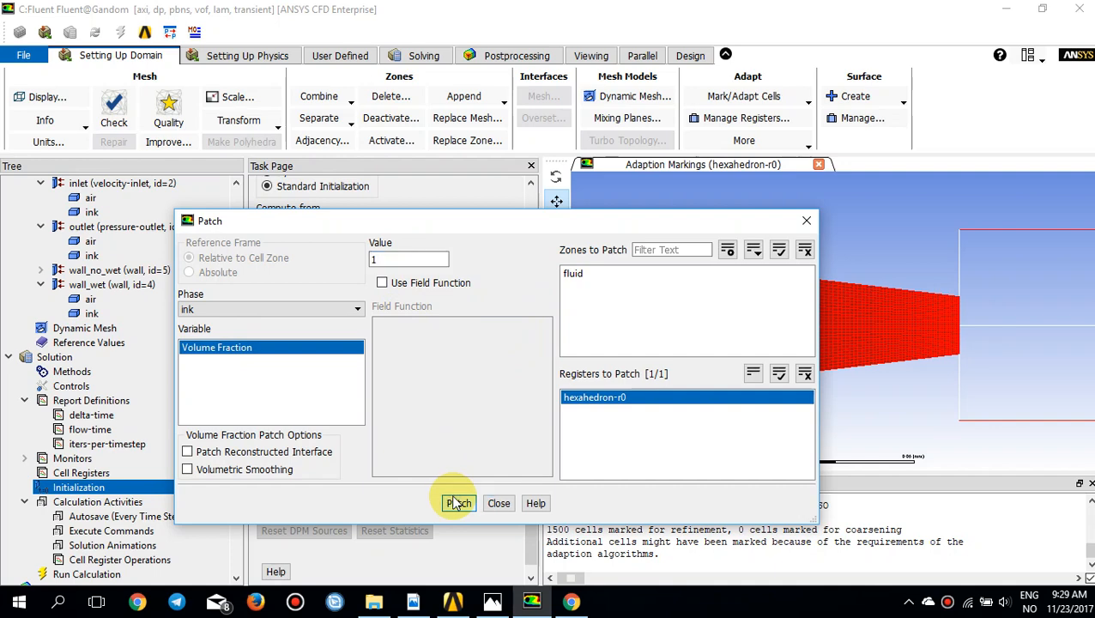
{"action": "left_click", "coordinate": [806, 221]}
Step: Create and display a new filled contour, contour-1, of the ink phase's volume fraction
{"action": "left_click", "coordinate": [517, 59]}
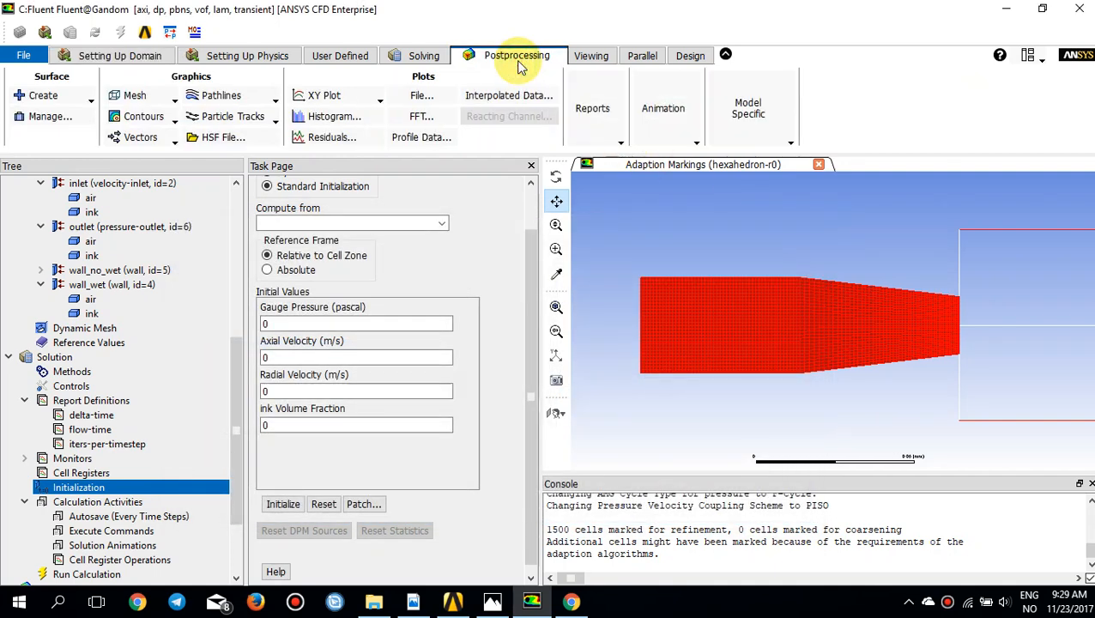
{"action": "left_click", "coordinate": [143, 116]}
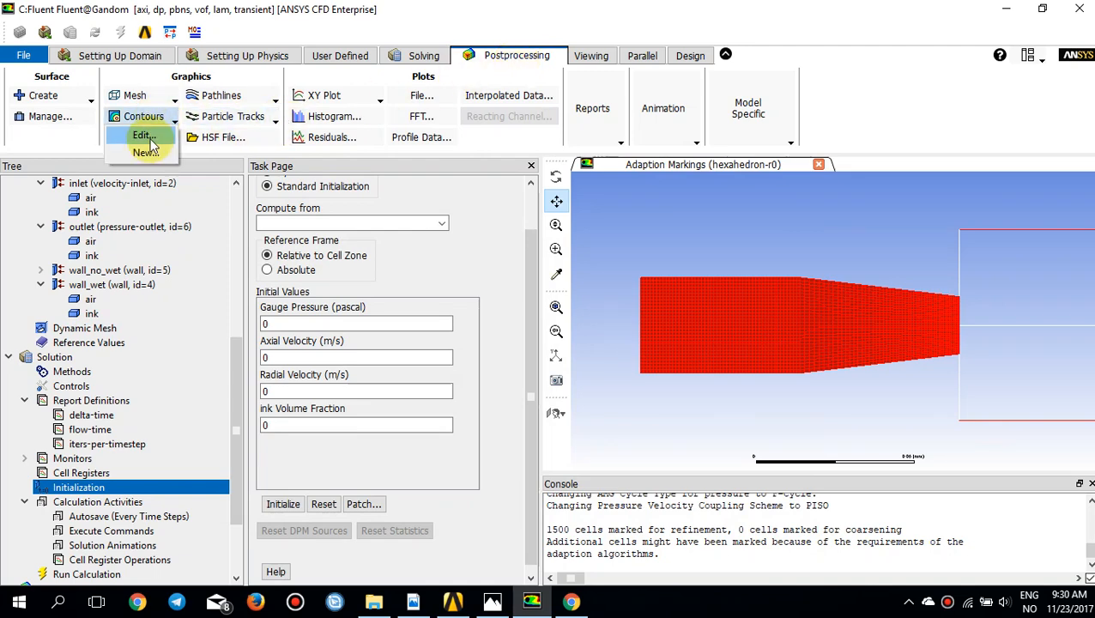
{"action": "left_click", "coordinate": [145, 152]}
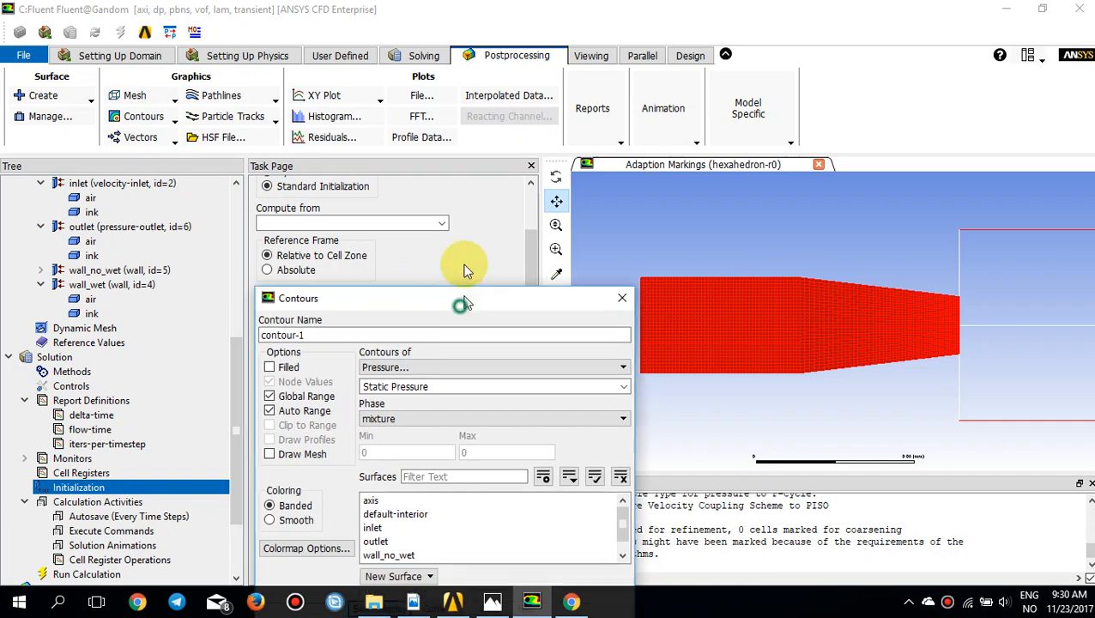
{"action": "left_click", "coordinate": [425, 271]}
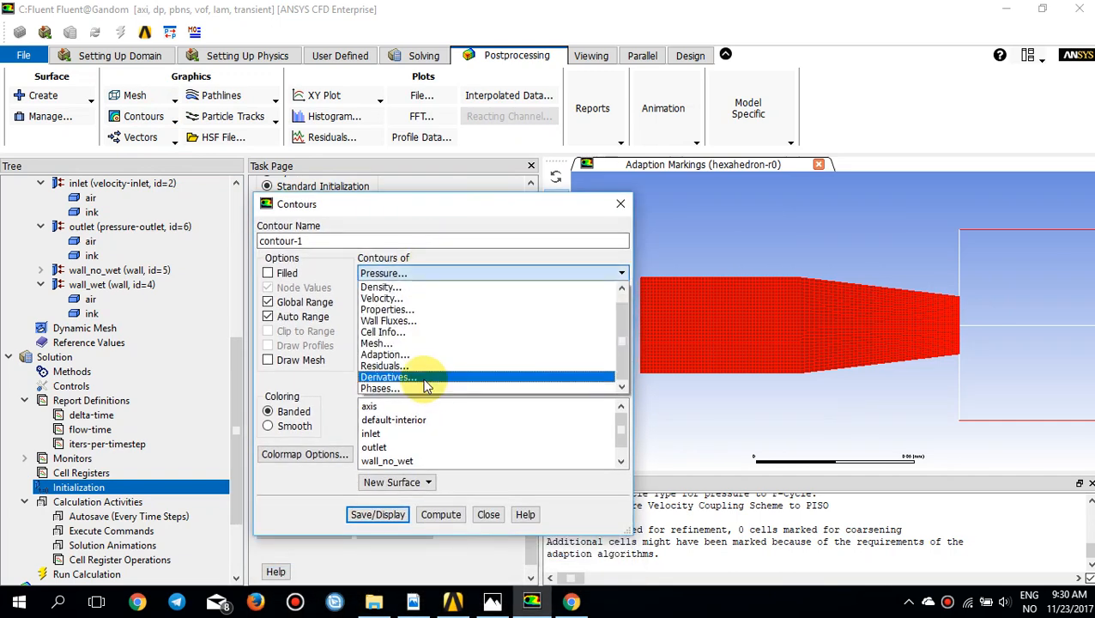
{"action": "left_click", "coordinate": [388, 388]}
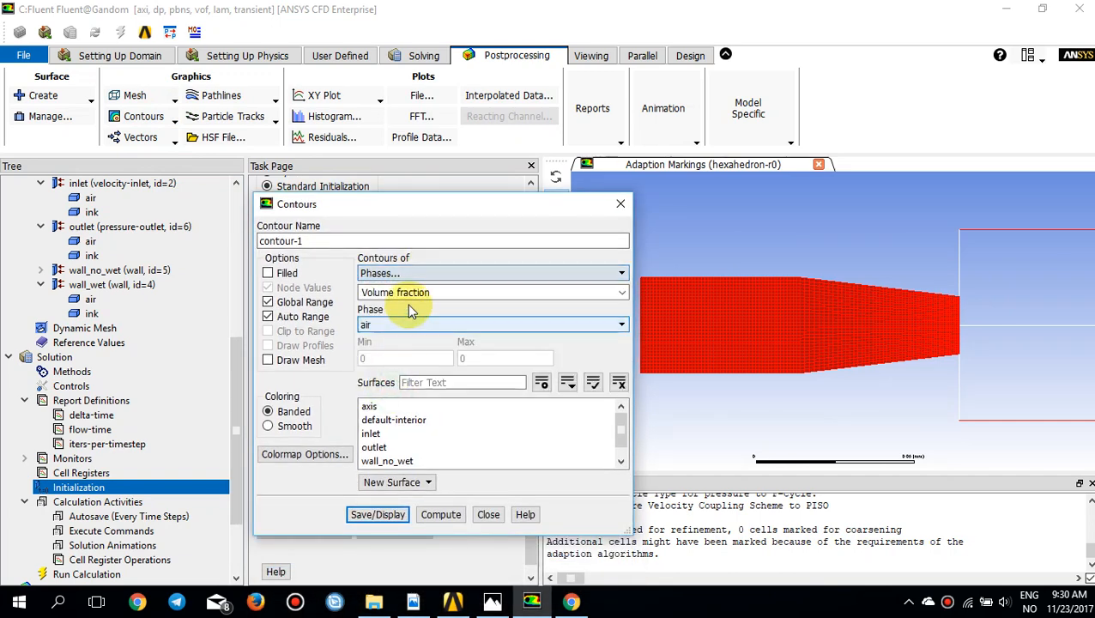
{"action": "left_click", "coordinate": [409, 335]}
{"action": "left_click", "coordinate": [403, 346]}
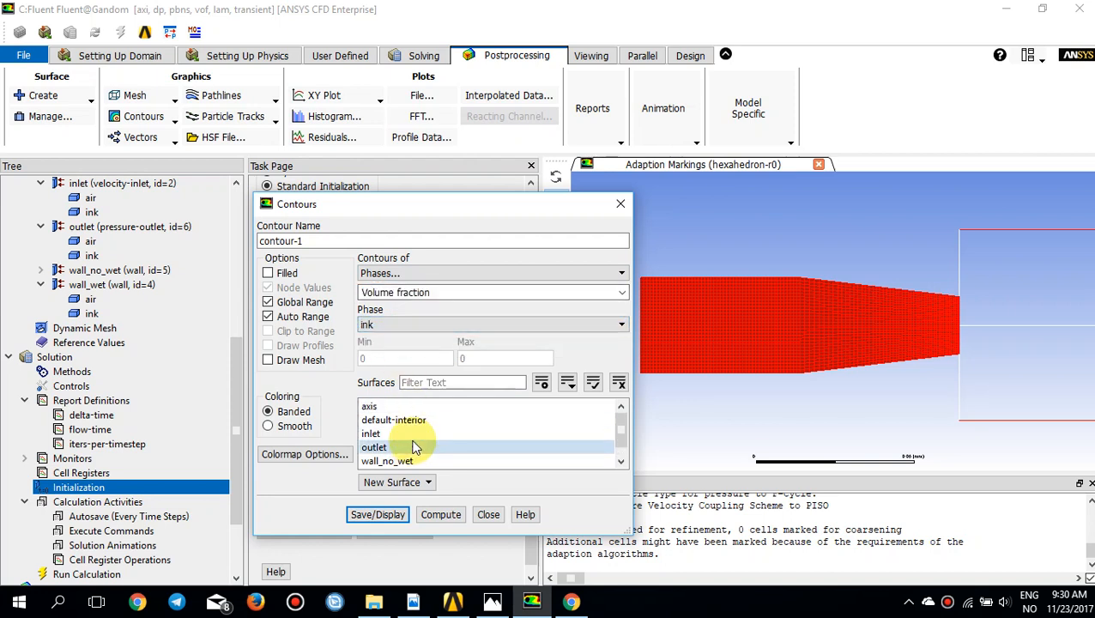
{"action": "left_click", "coordinate": [268, 272]}
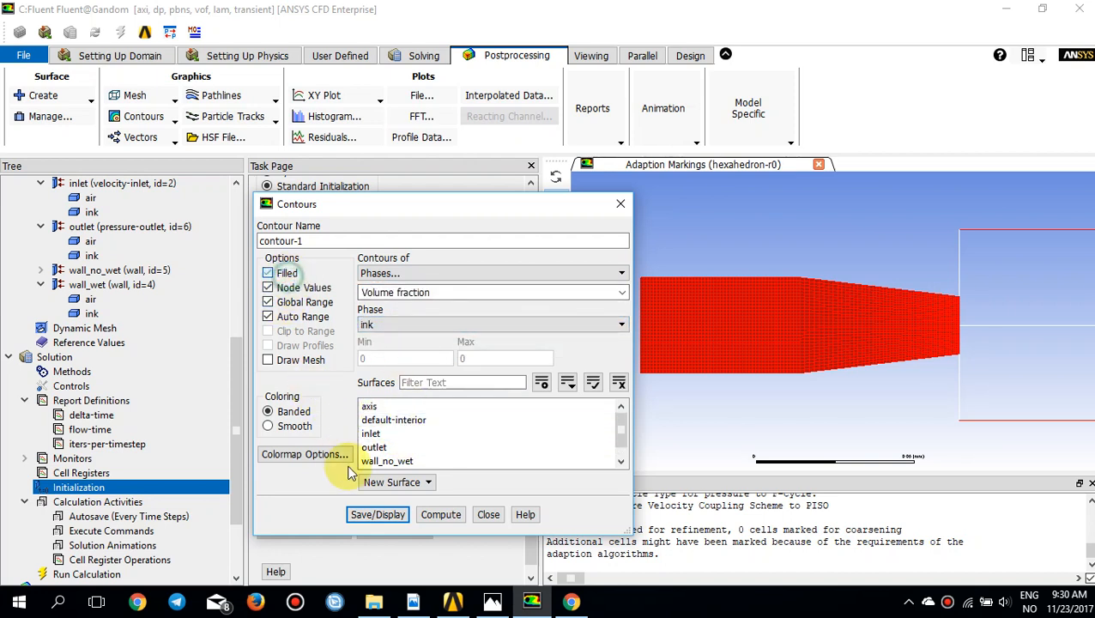
{"action": "left_click", "coordinate": [380, 516]}
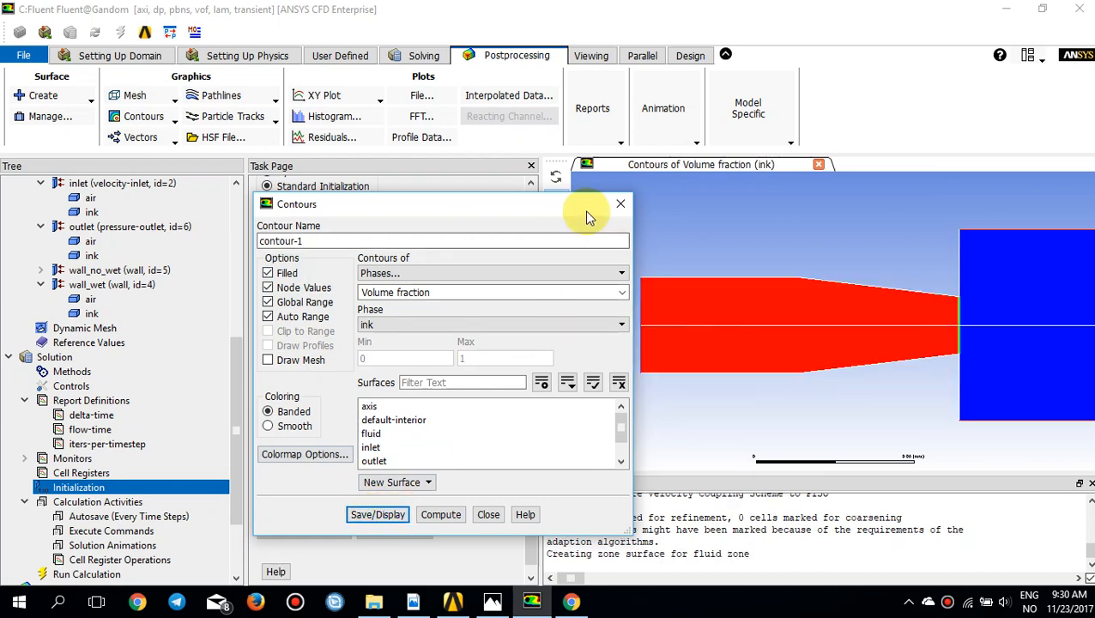
Step: Examine the initial ink and air distribution across the nozzle and chamber, and close the contour settings
{"action": "left_click_drag", "start_coordinate": [585, 210], "coordinate": [407, 219]}
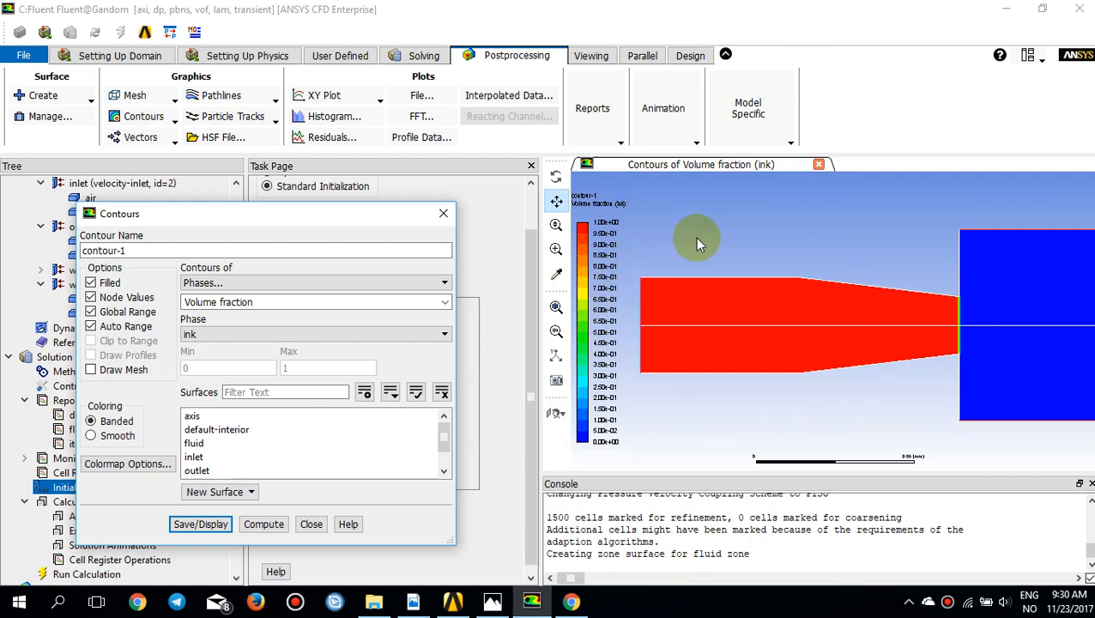
{"action": "scroll", "coordinate": [956, 300], "scroll_direction": "down", "scroll_amount": 3}
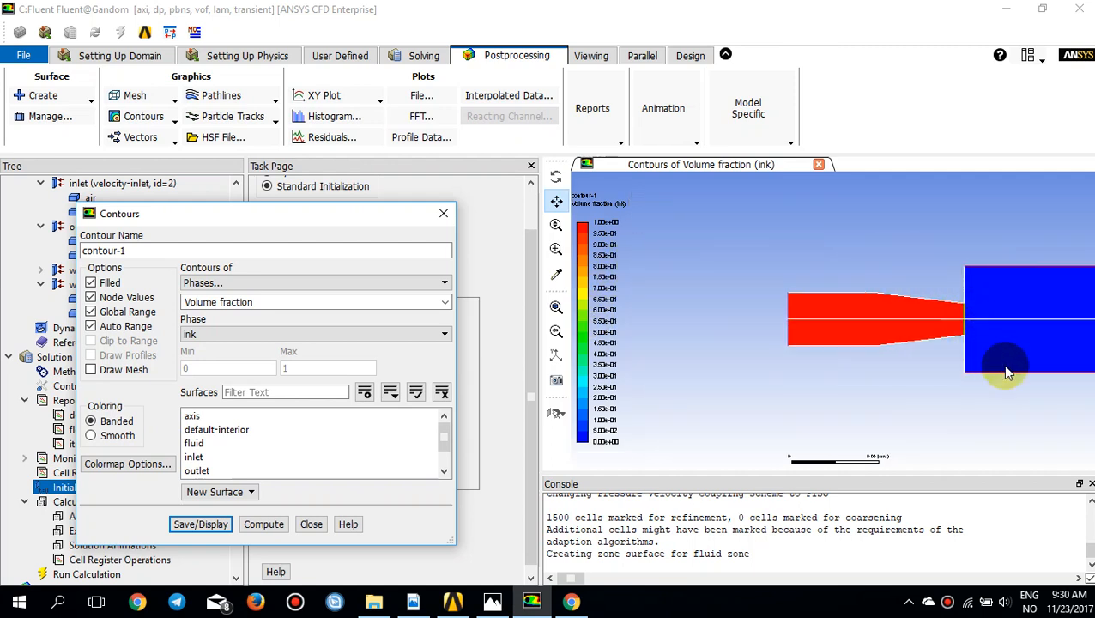
{"action": "left_click_drag", "start_coordinate": [912, 357], "coordinate": [882, 356]}
{"action": "left_click_drag", "start_coordinate": [1076, 343], "coordinate": [869, 341]}
{"action": "left_click_drag", "start_coordinate": [997, 331], "coordinate": [1016, 316]}
{"action": "scroll", "coordinate": [912, 340], "scroll_direction": "down", "scroll_amount": 3}
{"action": "scroll", "coordinate": [913, 340], "scroll_direction": "down", "scroll_amount": 1}
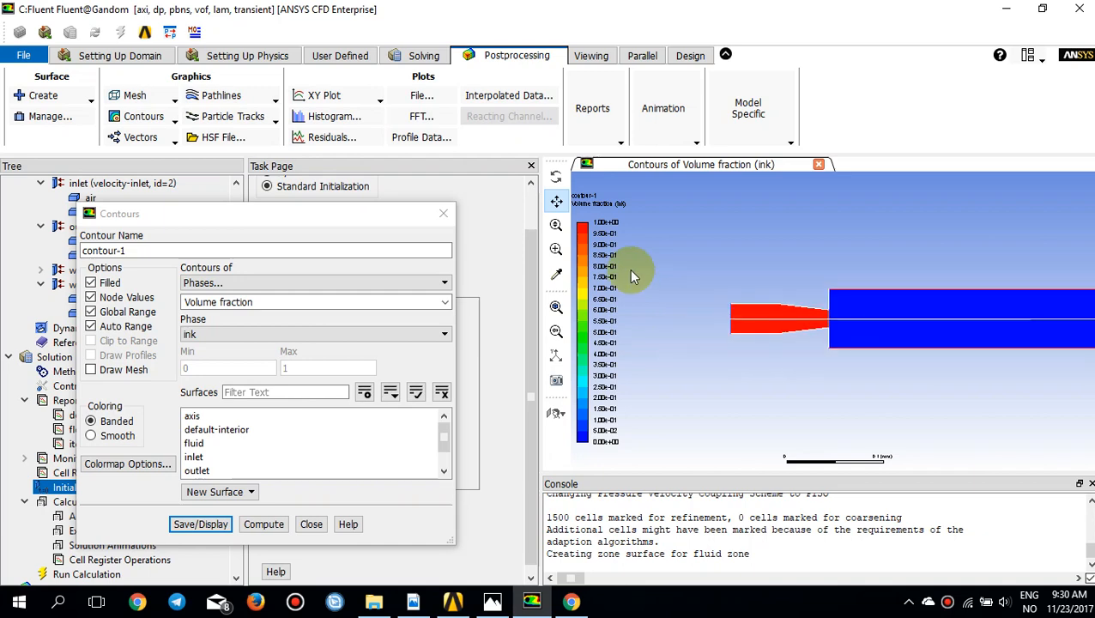
{"action": "left_click", "coordinate": [444, 218]}
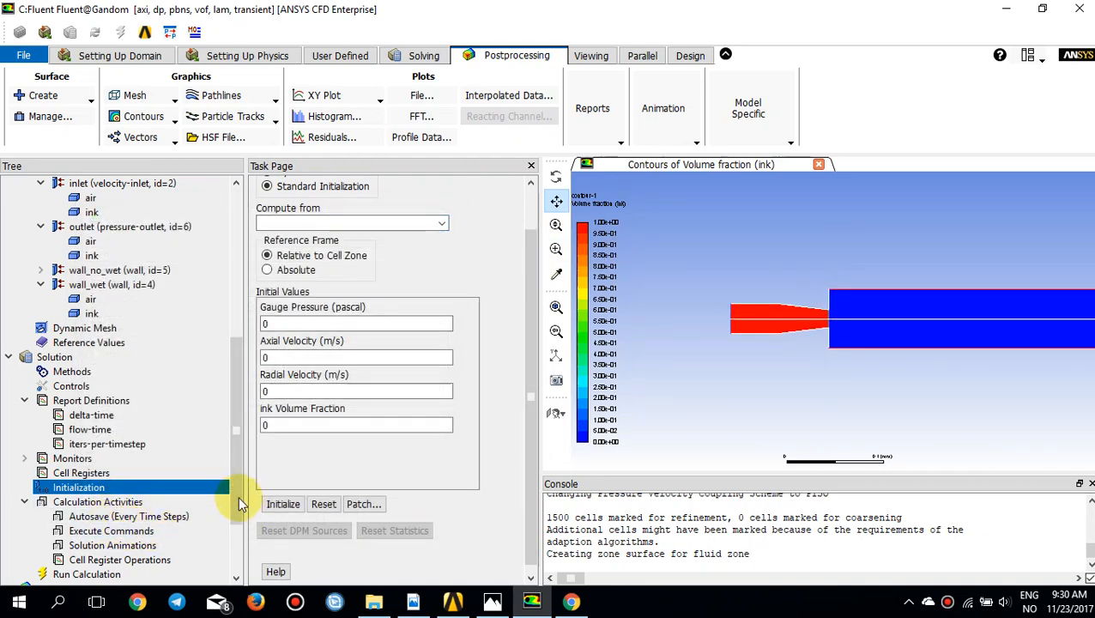
Step: Set the run's time step size to 1e-8 s and number of time steps to 3000, and start the calculation
{"action": "scroll", "coordinate": [236, 515], "scroll_direction": "down", "scroll_amount": 1}
{"action": "left_click", "coordinate": [120, 530]}
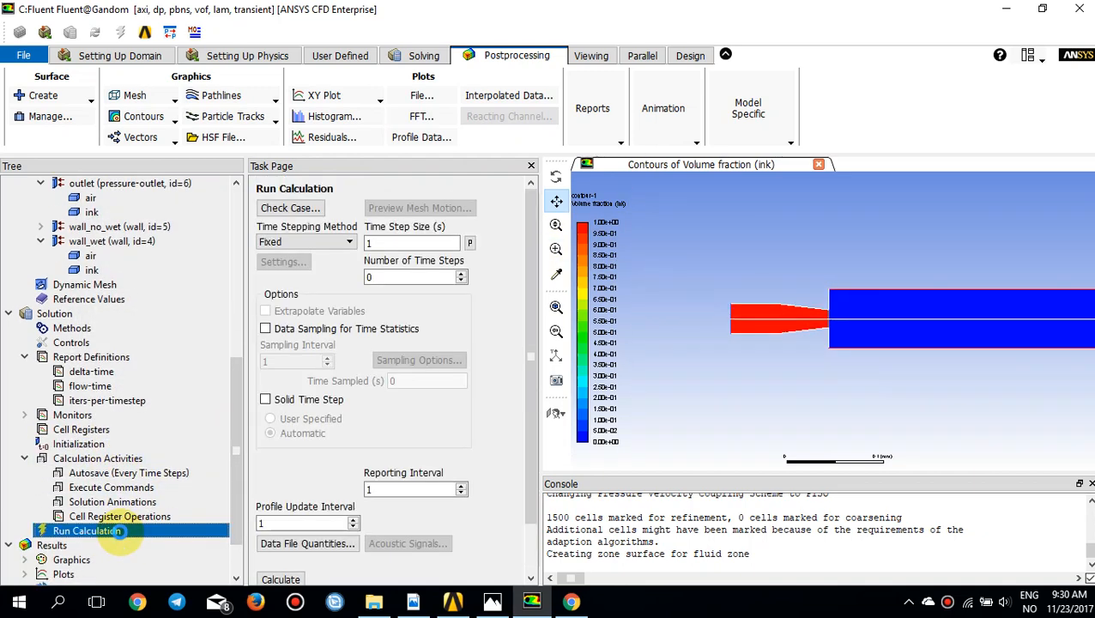
{"action": "double_click", "coordinate": [386, 245]}
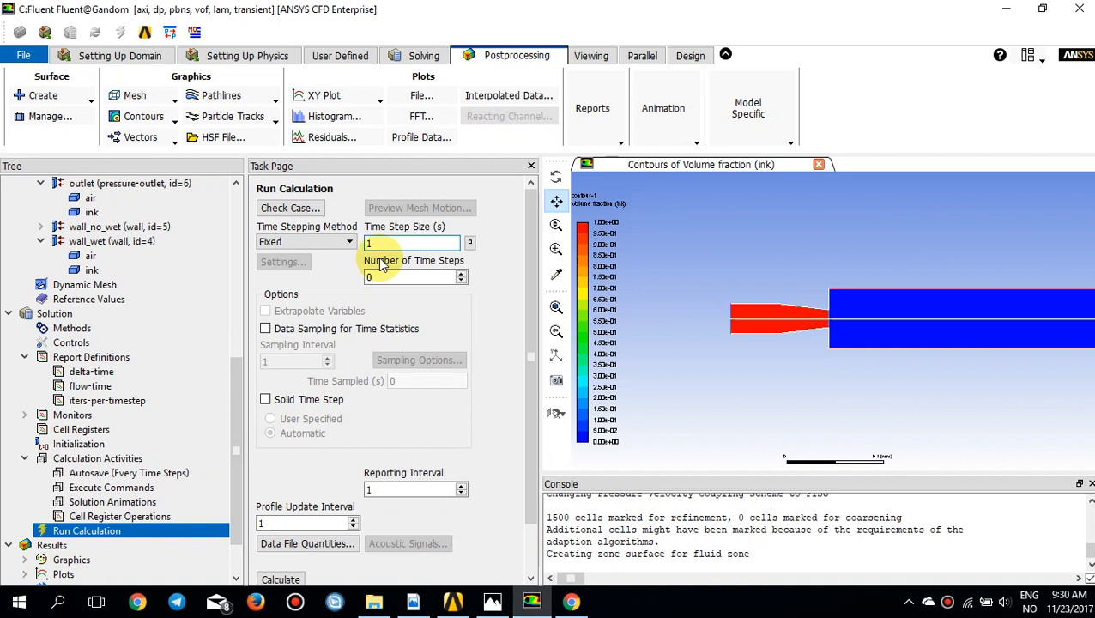
{"action": "type", "text": "e-8"}
{"action": "double_click", "coordinate": [399, 277]}
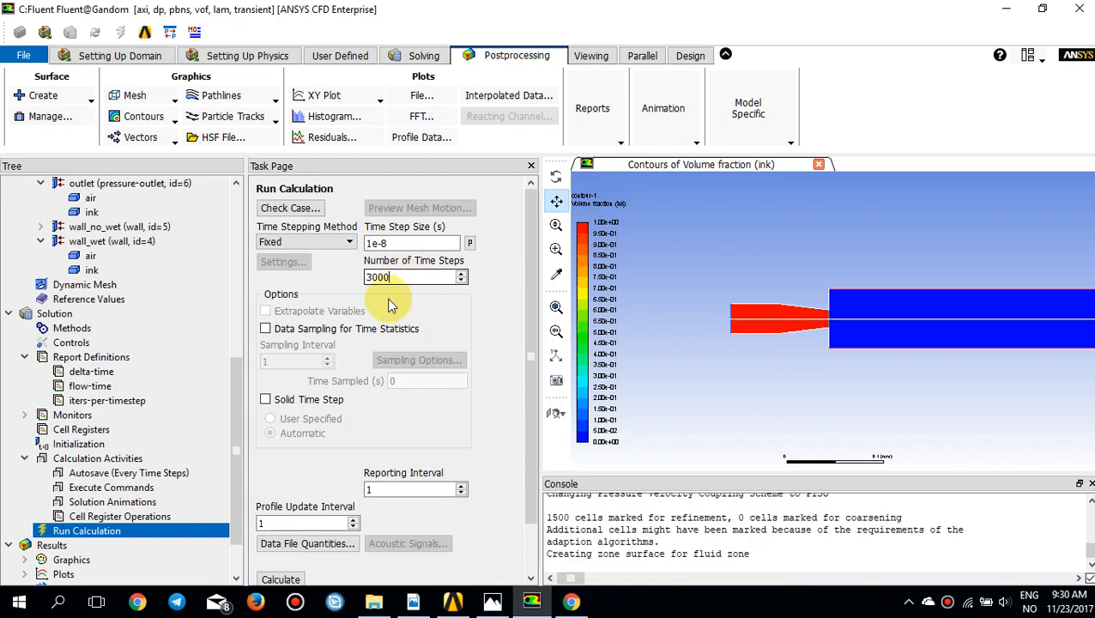
{"action": "type", "text": "3000"}
{"action": "scroll", "coordinate": [360, 374], "scroll_direction": "down", "scroll_amount": 2}
{"action": "left_click", "coordinate": [291, 520]}
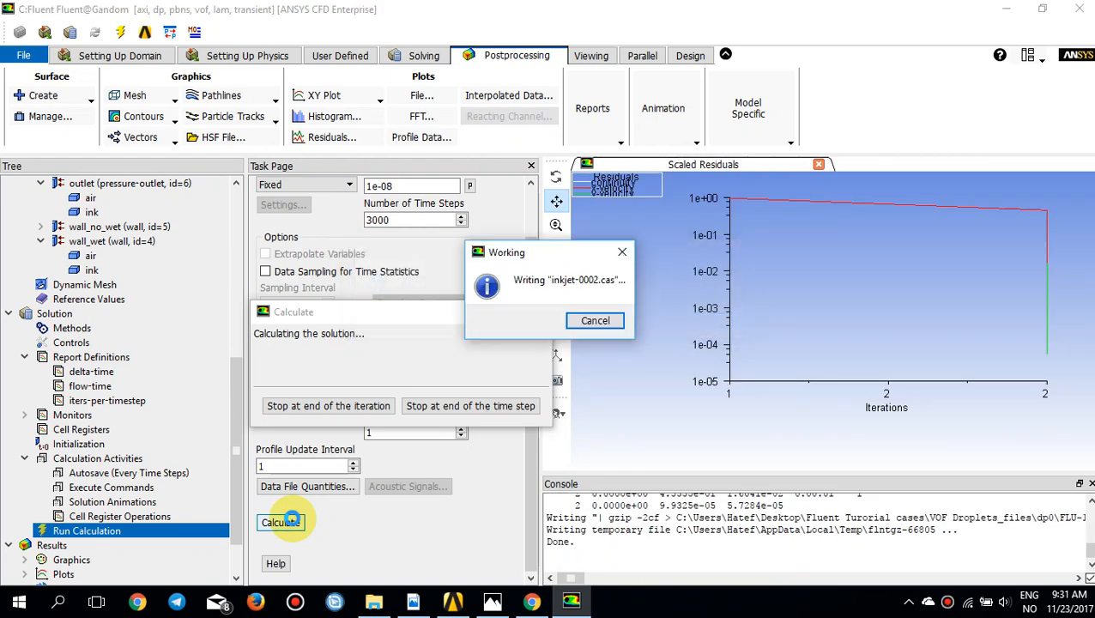
Step: Stop the running calculation at the end of the time step and quit Fluent
{"action": "left_click", "coordinate": [446, 410]}
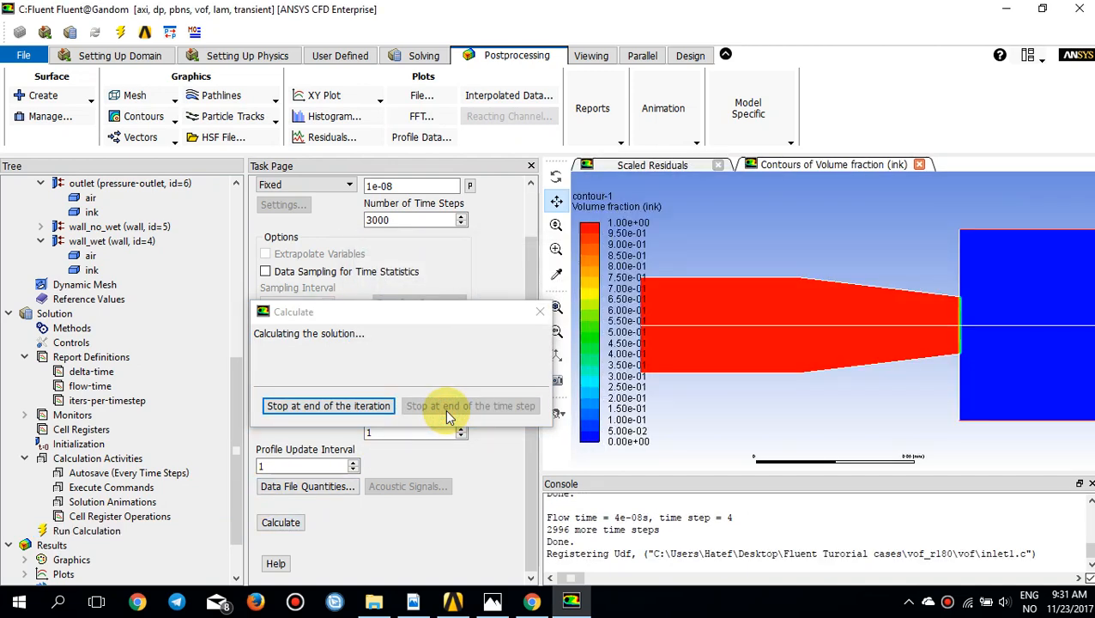
{"action": "left_click", "coordinate": [586, 320]}
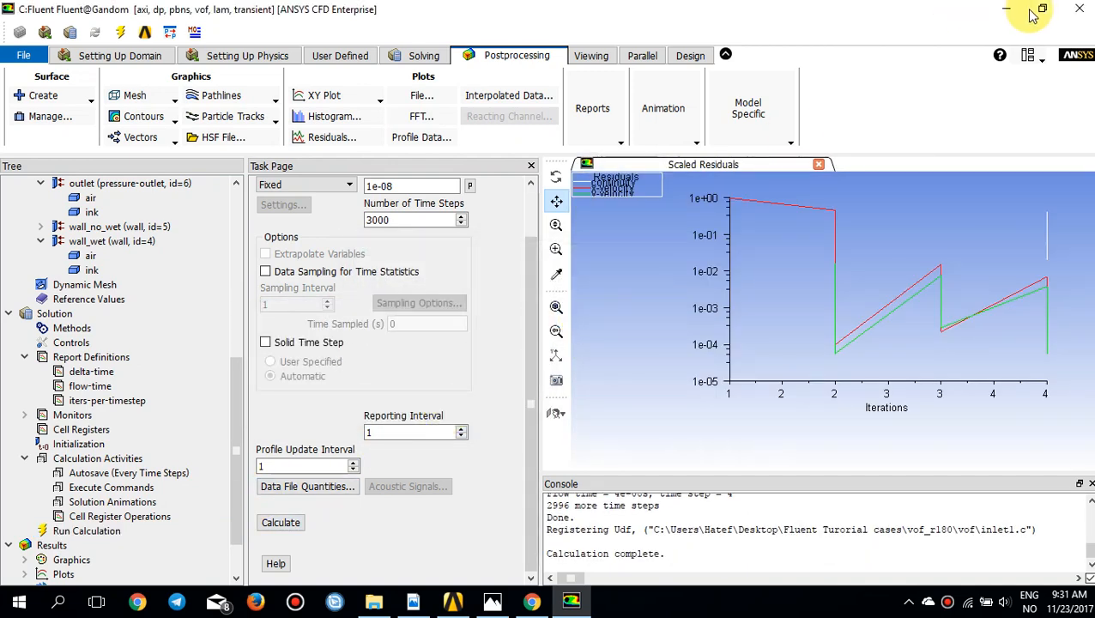
{"action": "left_click", "coordinate": [1077, 12]}
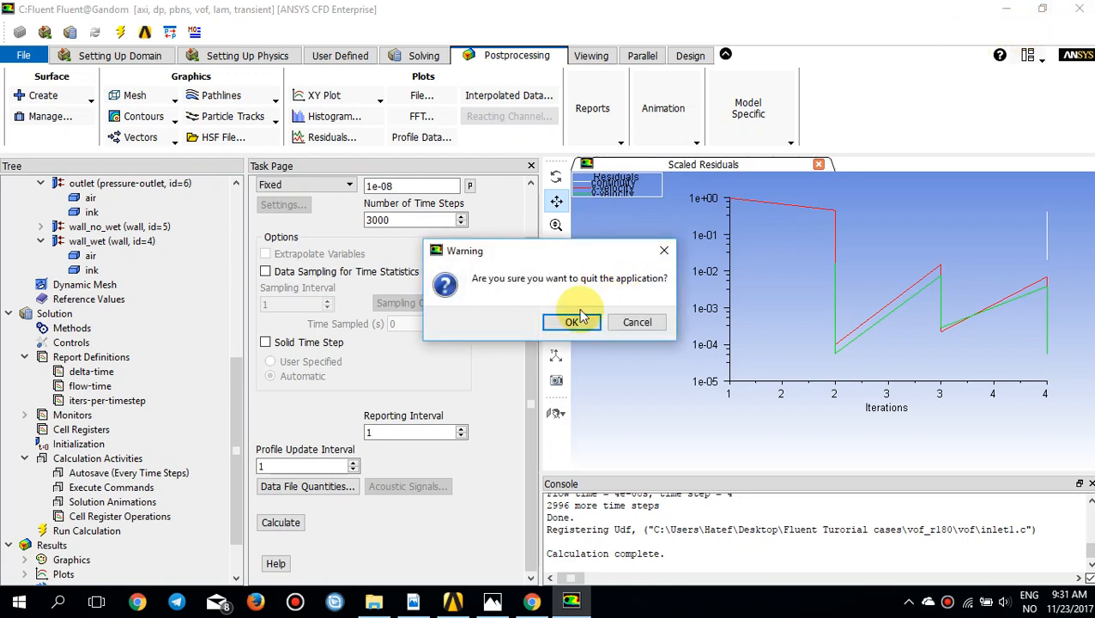
{"action": "left_click", "coordinate": [573, 323]}
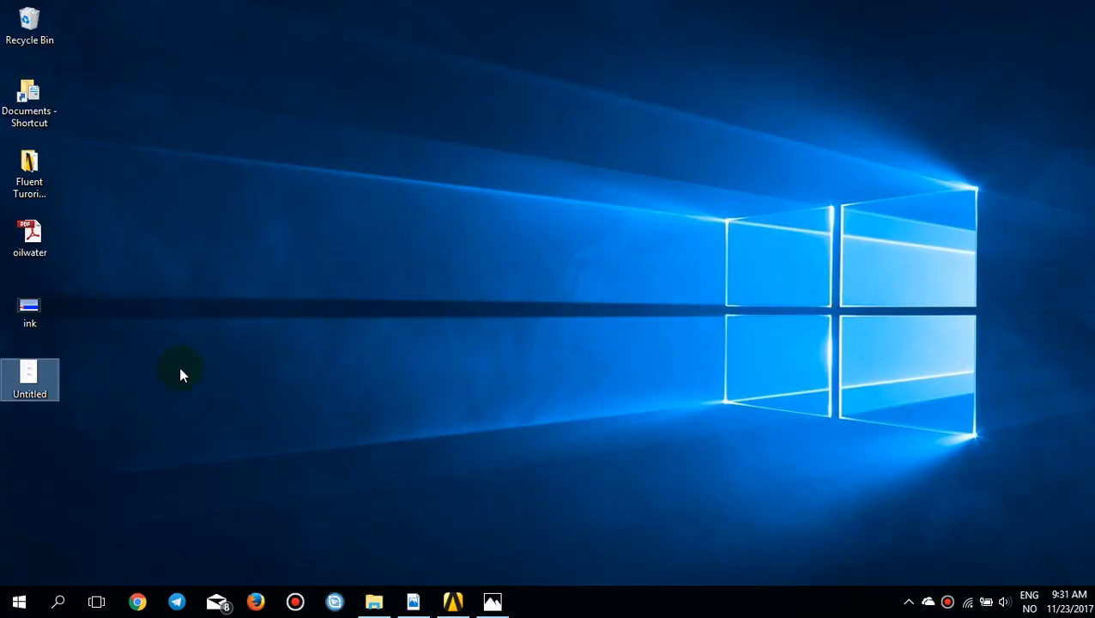
Step: Open the ink video from the desktop and rewind it to the start to watch the ink volume fraction animation
{"action": "left_click", "coordinate": [180, 373]}
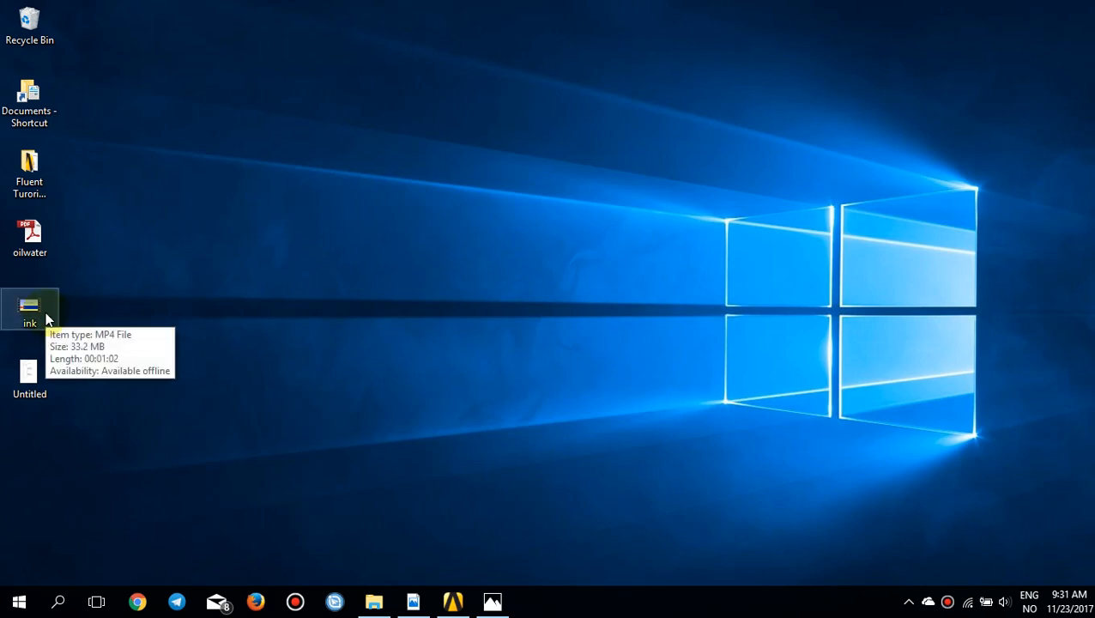
{"action": "left_click", "coordinate": [45, 317]}
{"action": "double_click", "coordinate": [46, 316]}
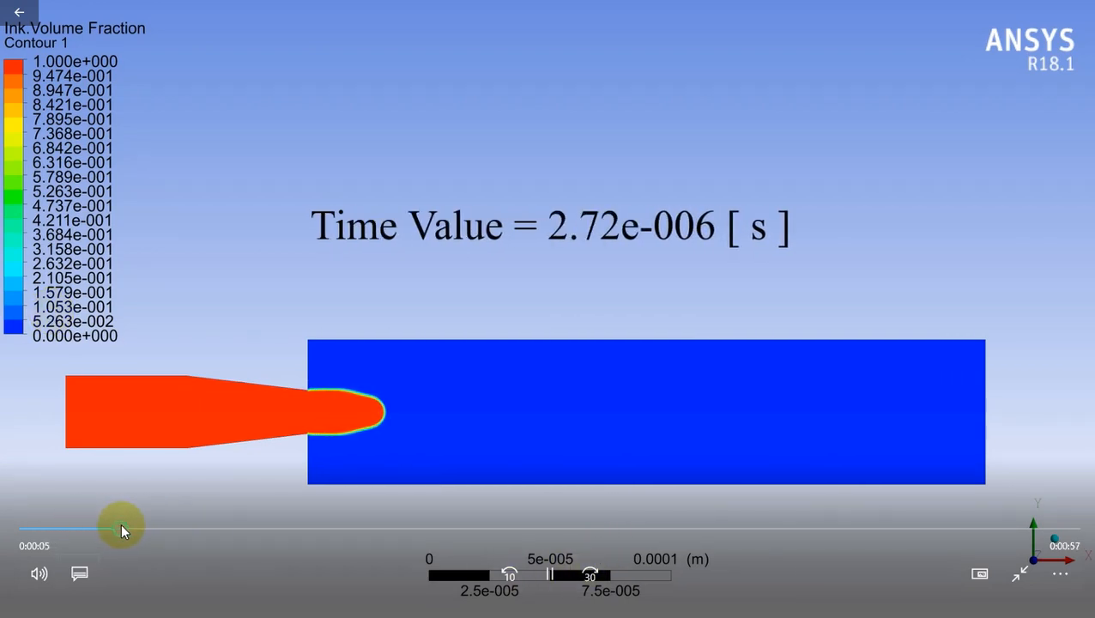
{"action": "left_click_drag", "start_coordinate": [120, 531], "coordinate": [2, 538]}
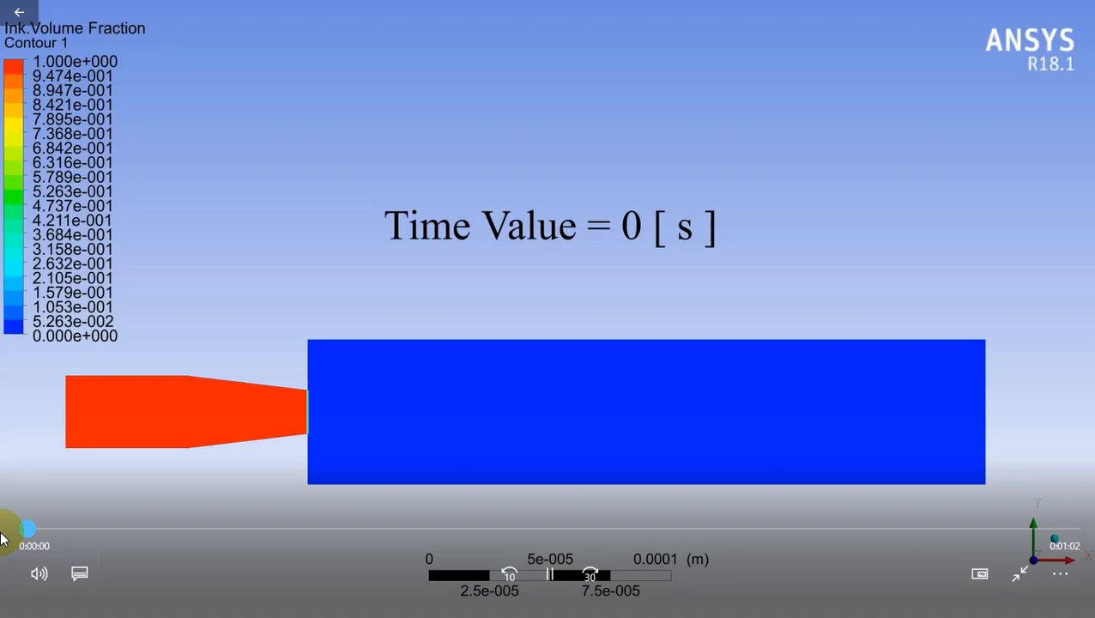